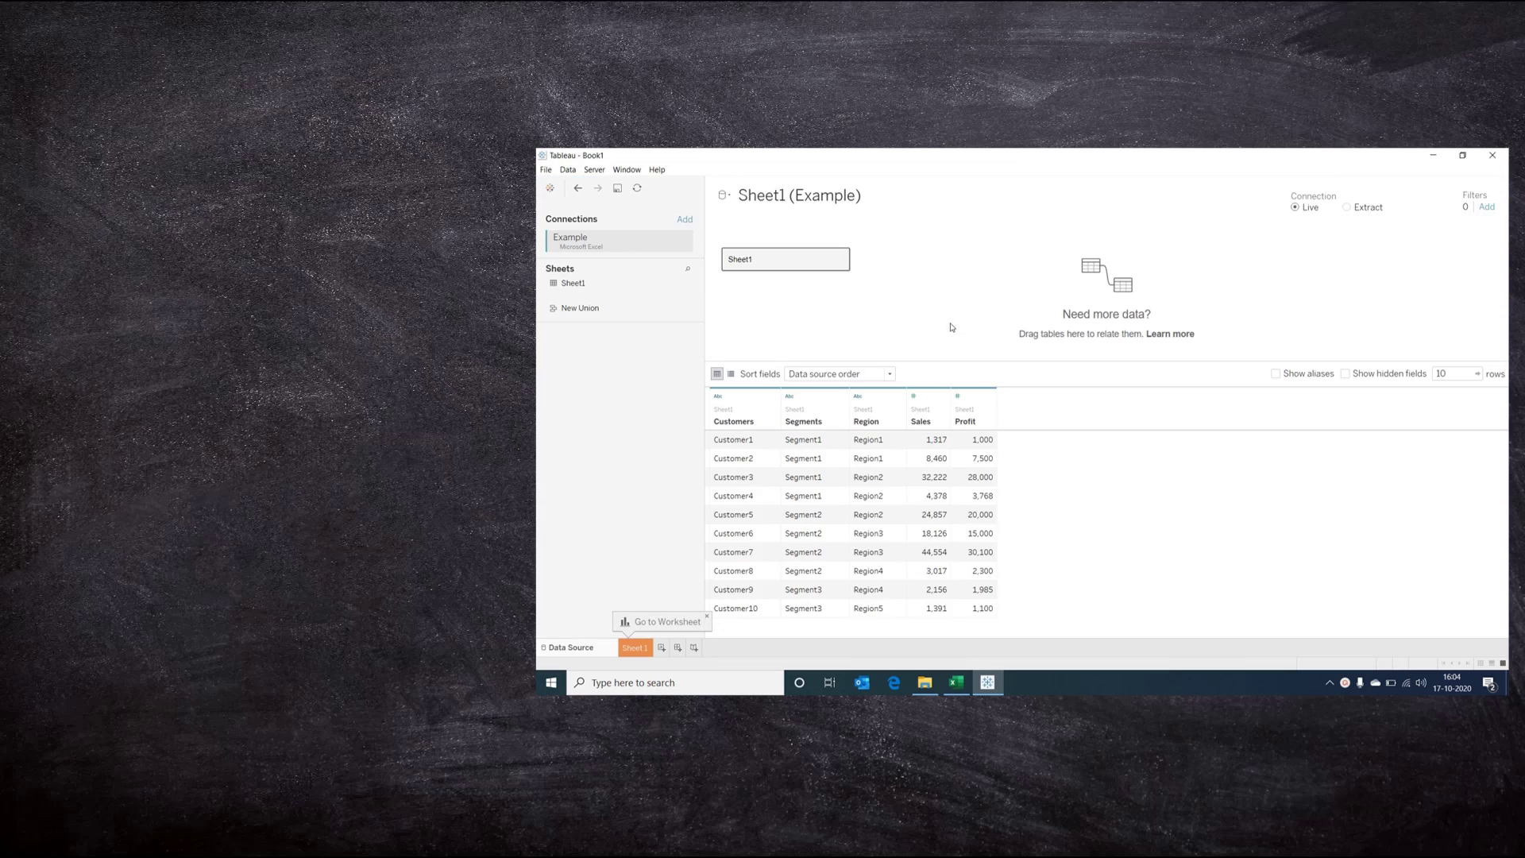
Create a new Profit% calculated field from the data pane
left_click(635, 647)
right_click(578, 404)
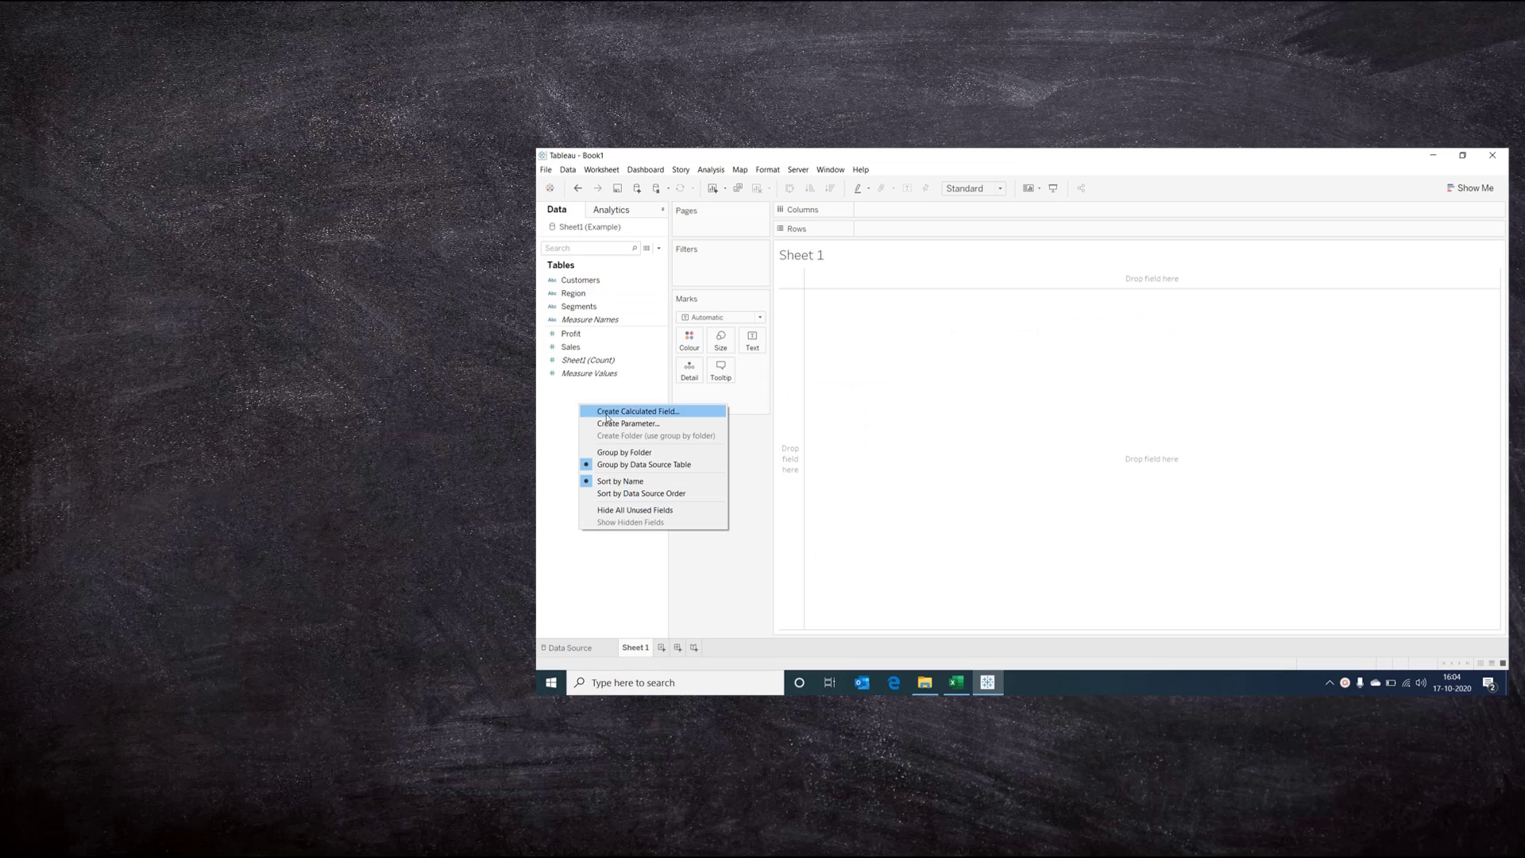
left_click(606, 413)
type("Profit%")
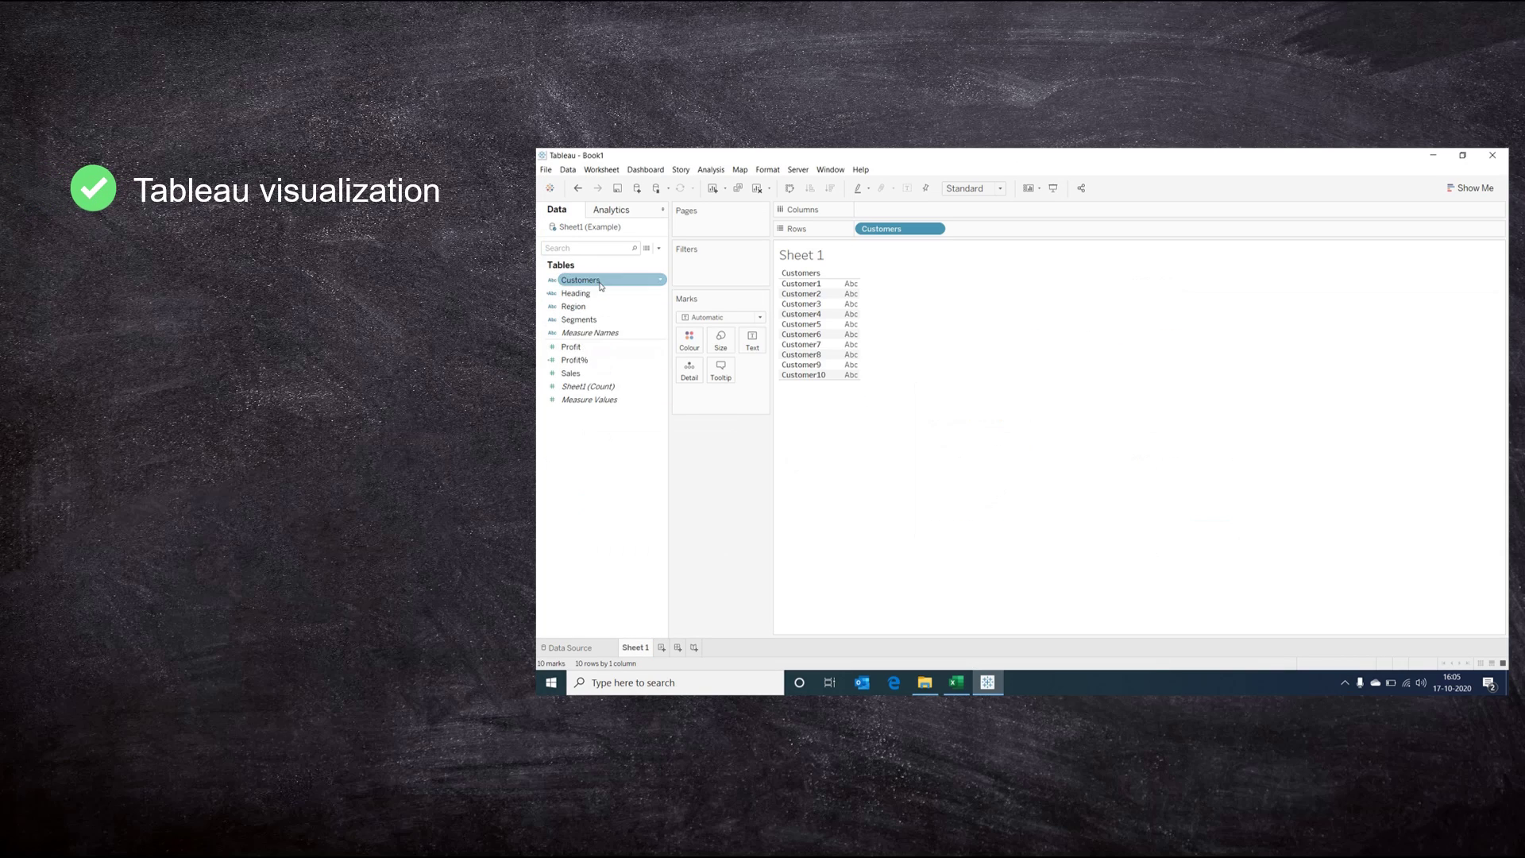
left_click(578, 346)
Build Sales and Profit bar charts, export them as a crosstab to Excel, and copy the table
left_click(1470, 187)
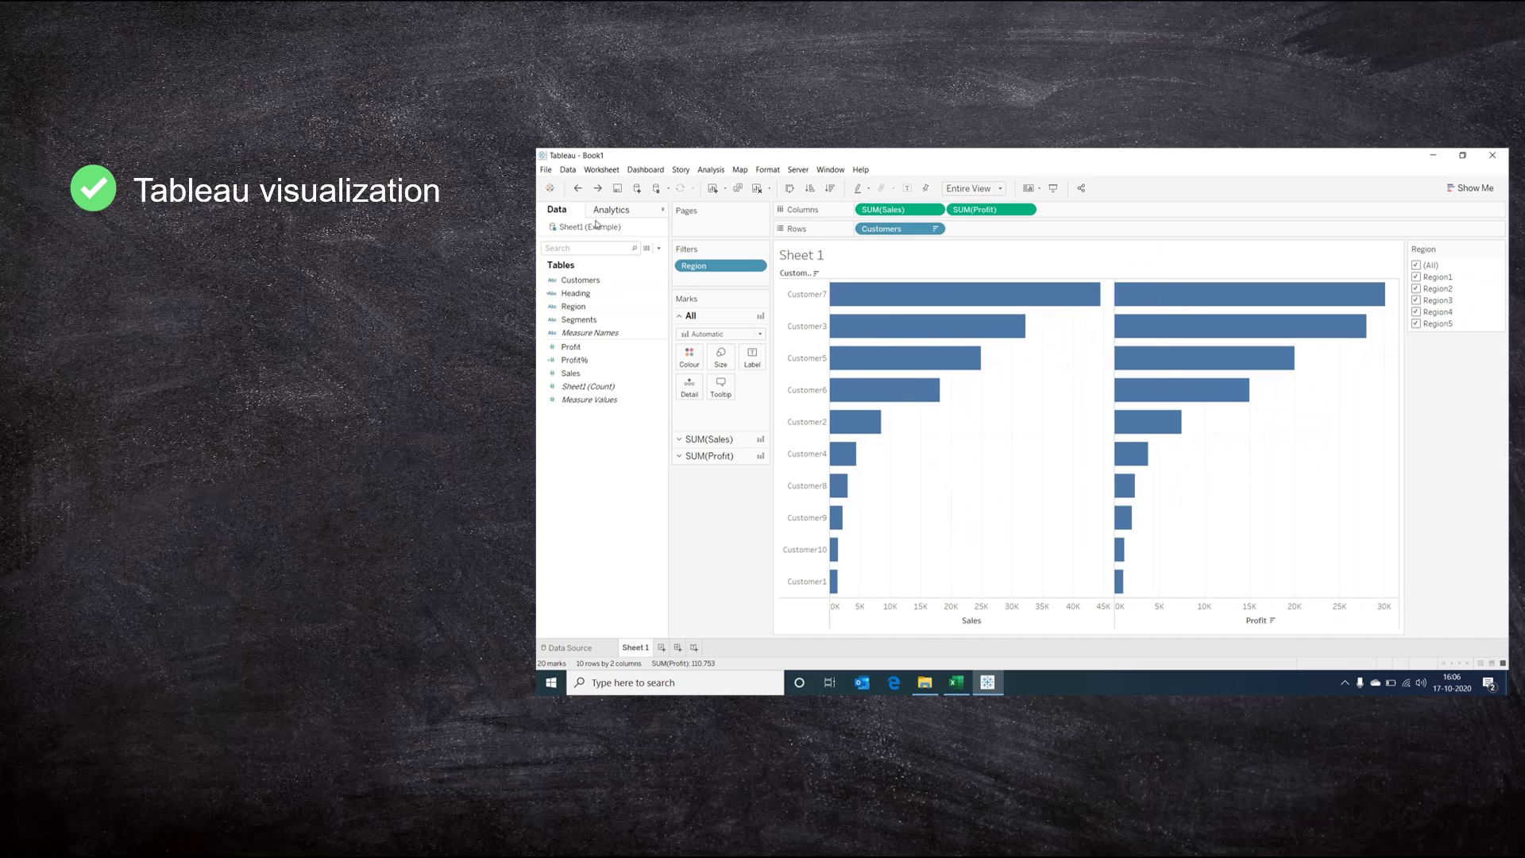
left_click(567, 169)
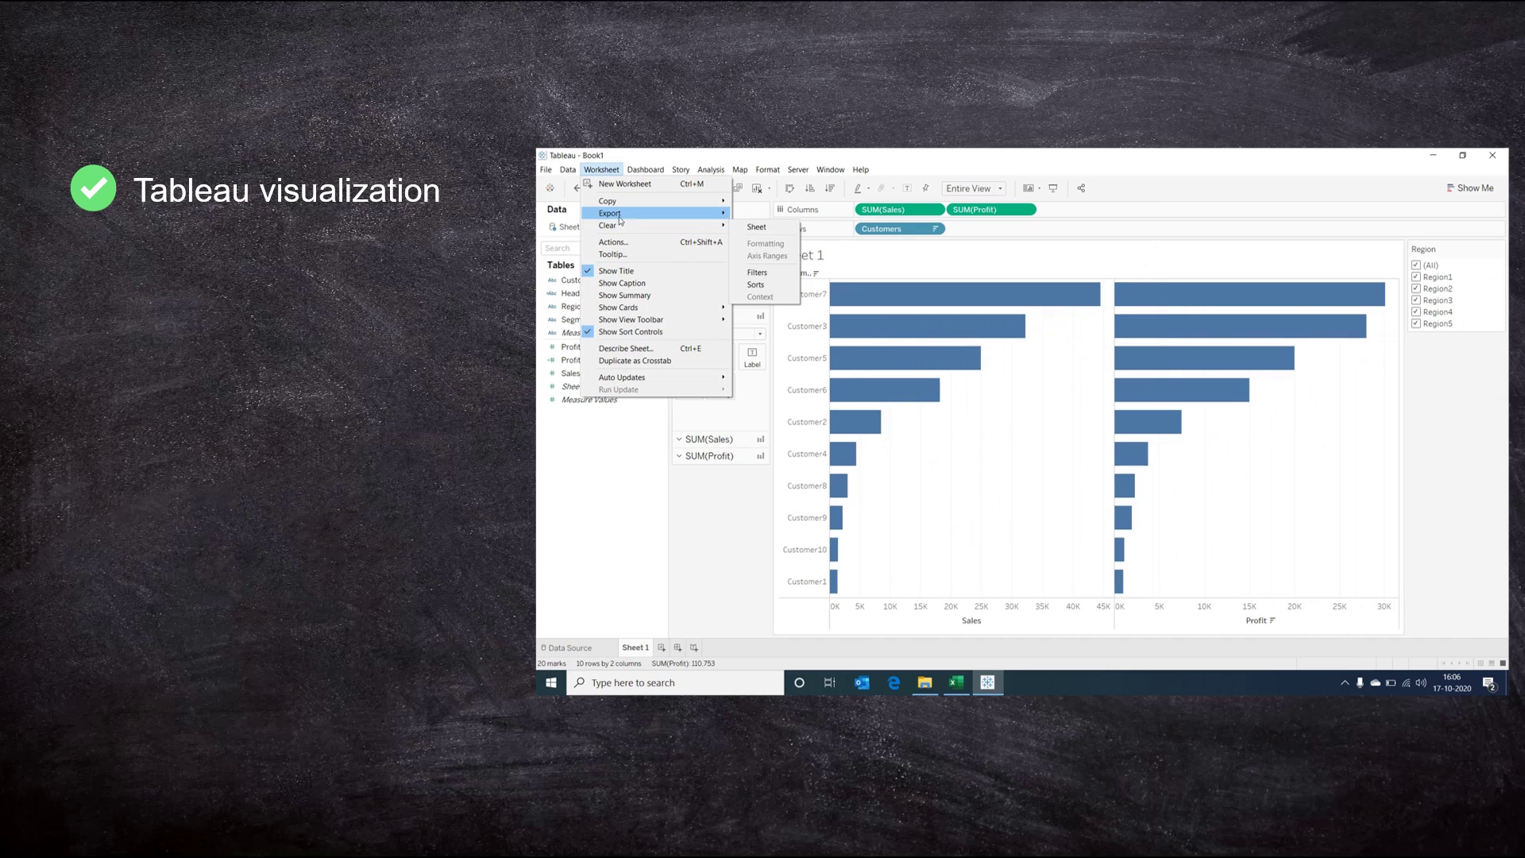
left_click(691, 491)
left_click(957, 683)
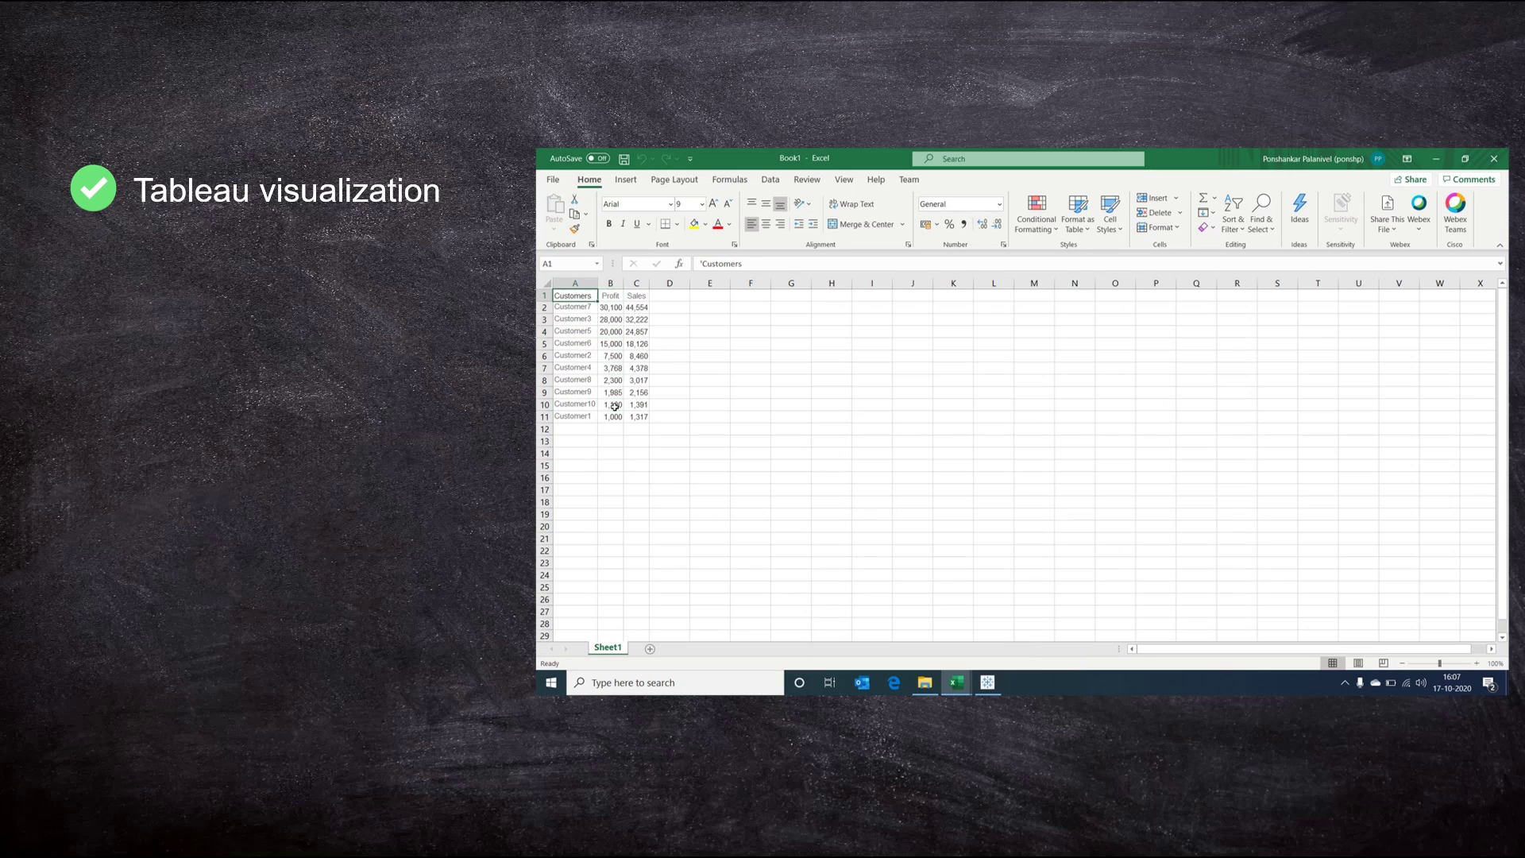
key("ctrl+a")
key("ctrl+c")
key("alt+Tab")
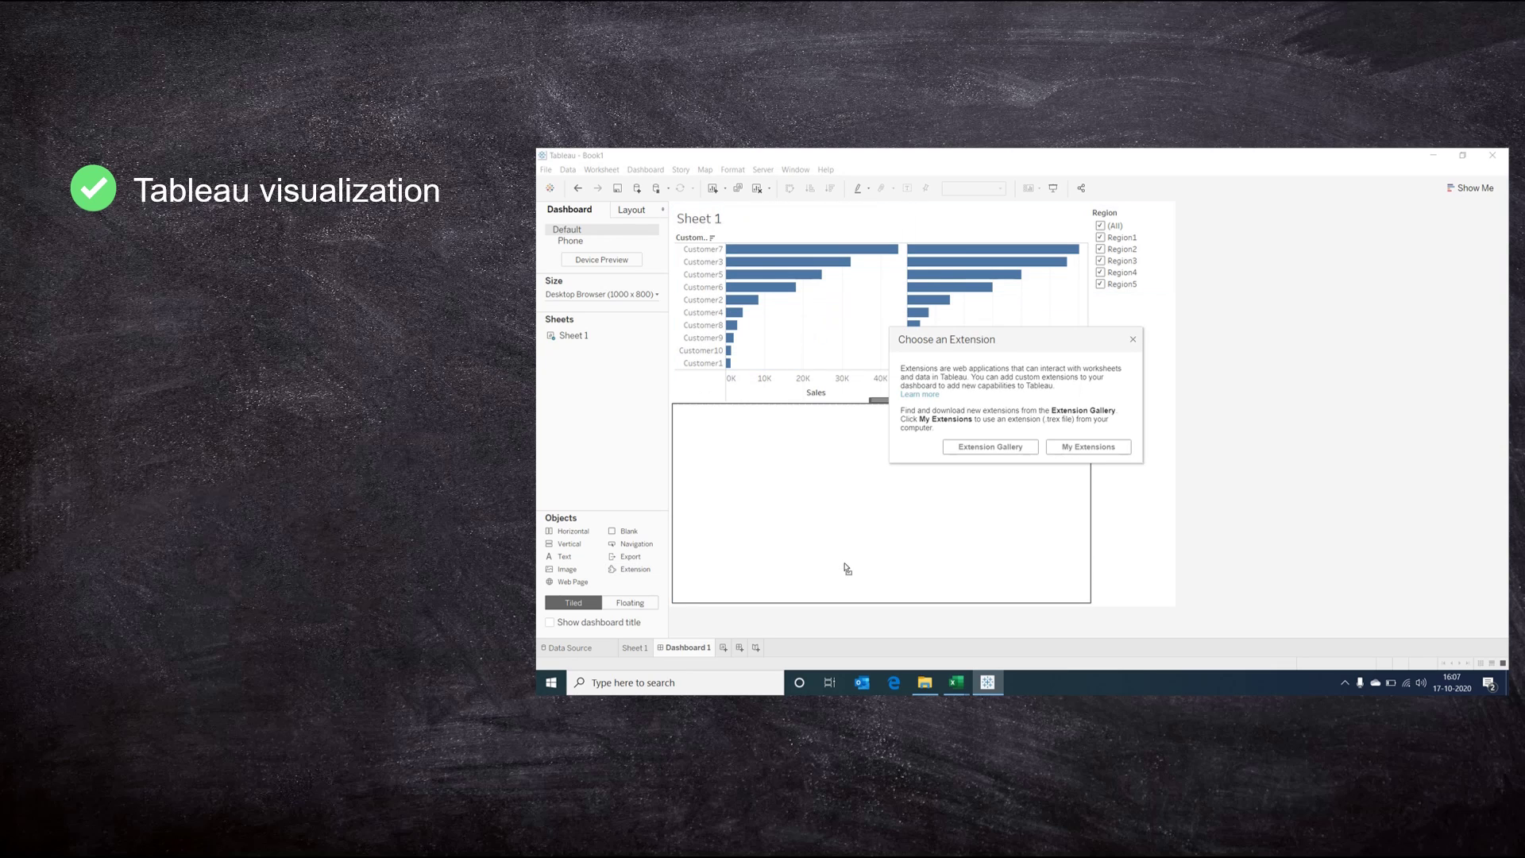
Download the Export All extension from the gallery, load it, and allow it to run
left_click(990, 447)
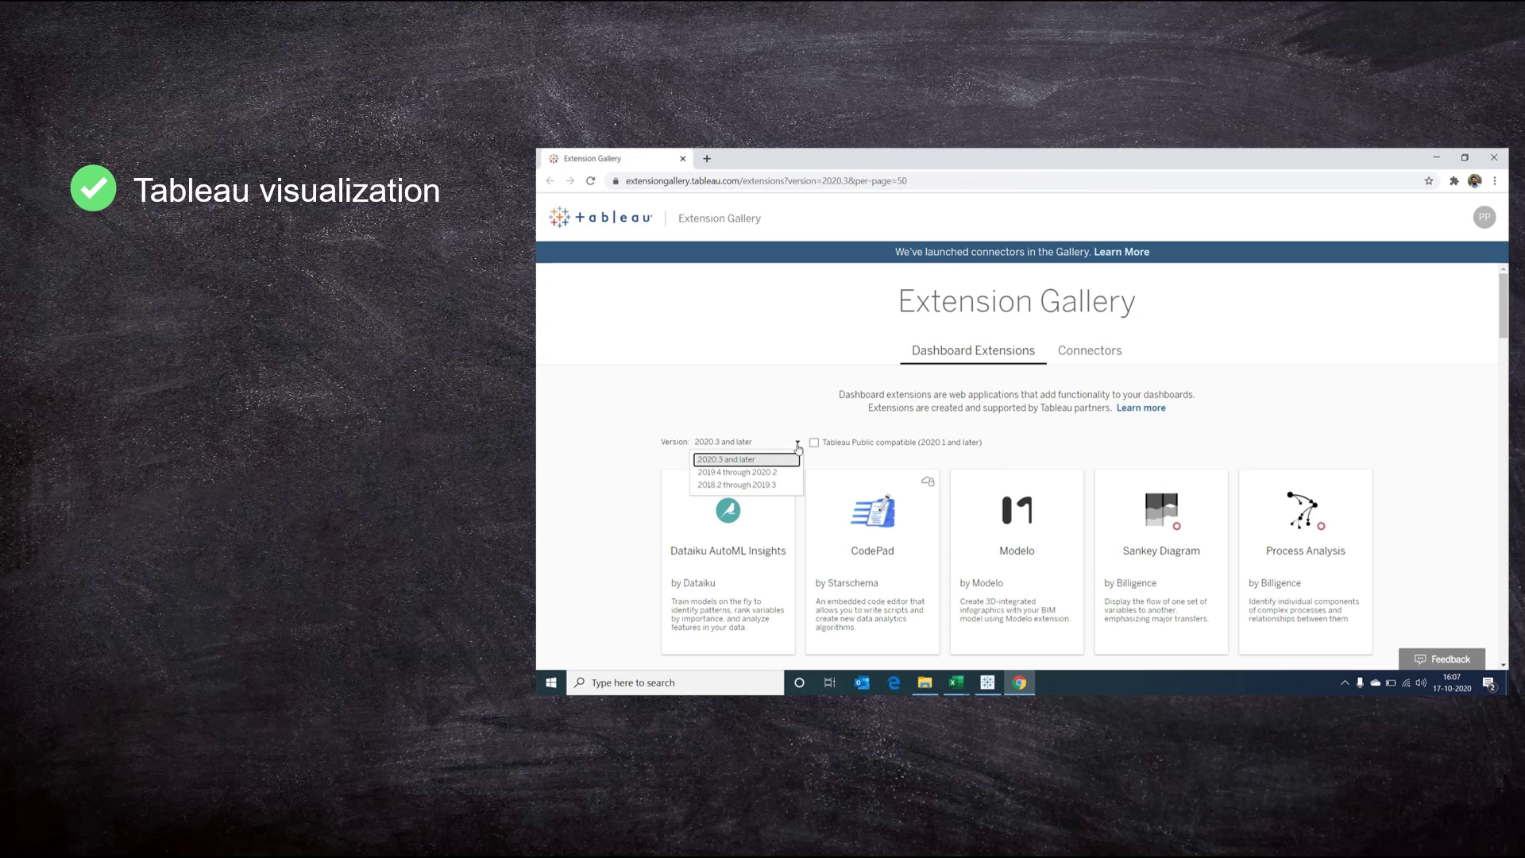
scroll(1398, 460, "down", 10)
left_click(749, 470)
left_click(1364, 300)
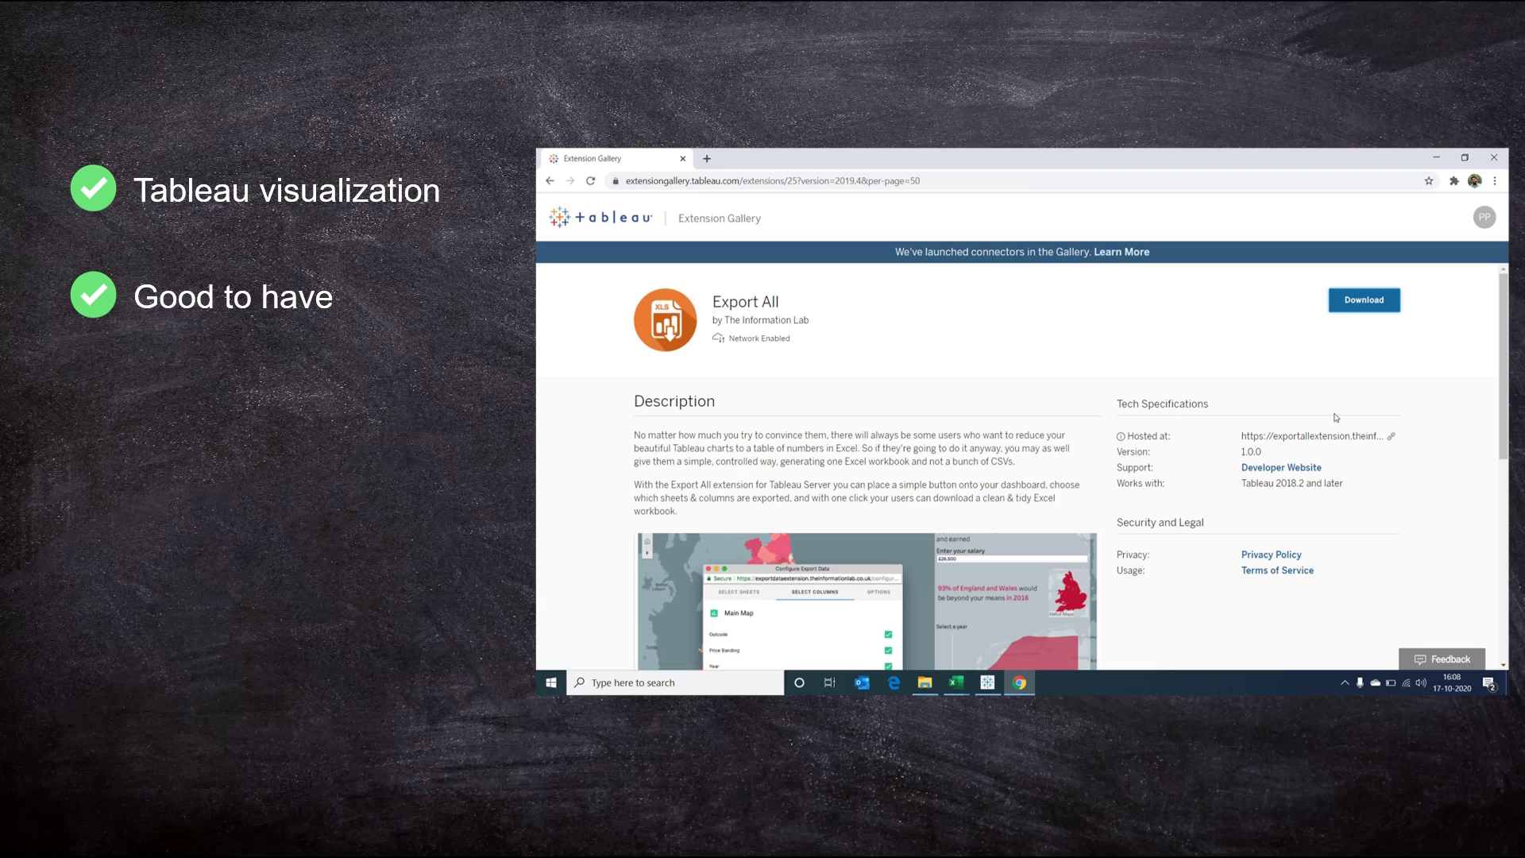
left_click(671, 652)
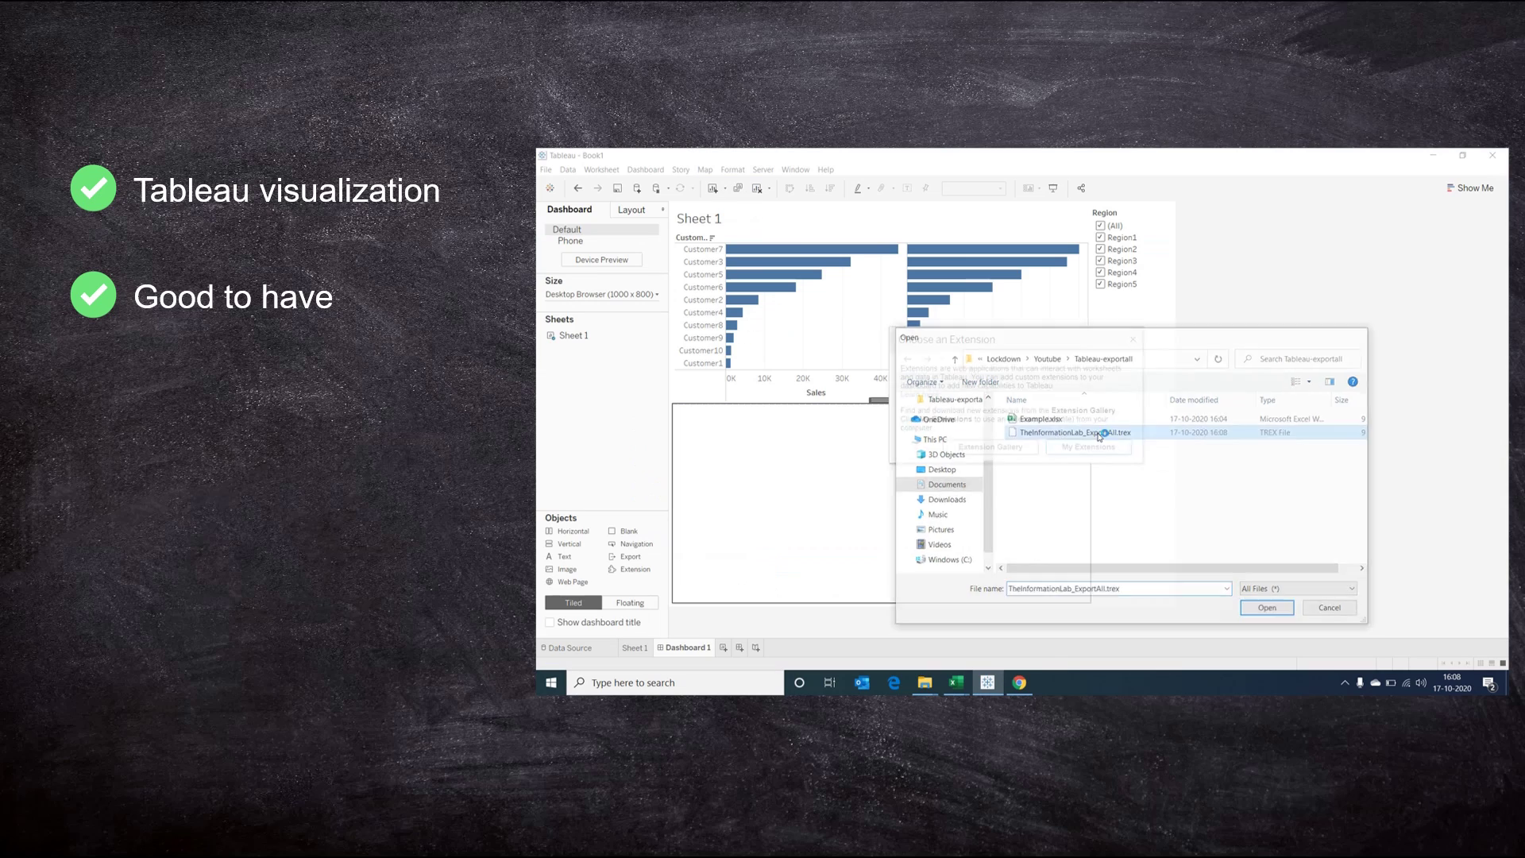
double_click(1099, 433)
left_click(1164, 459)
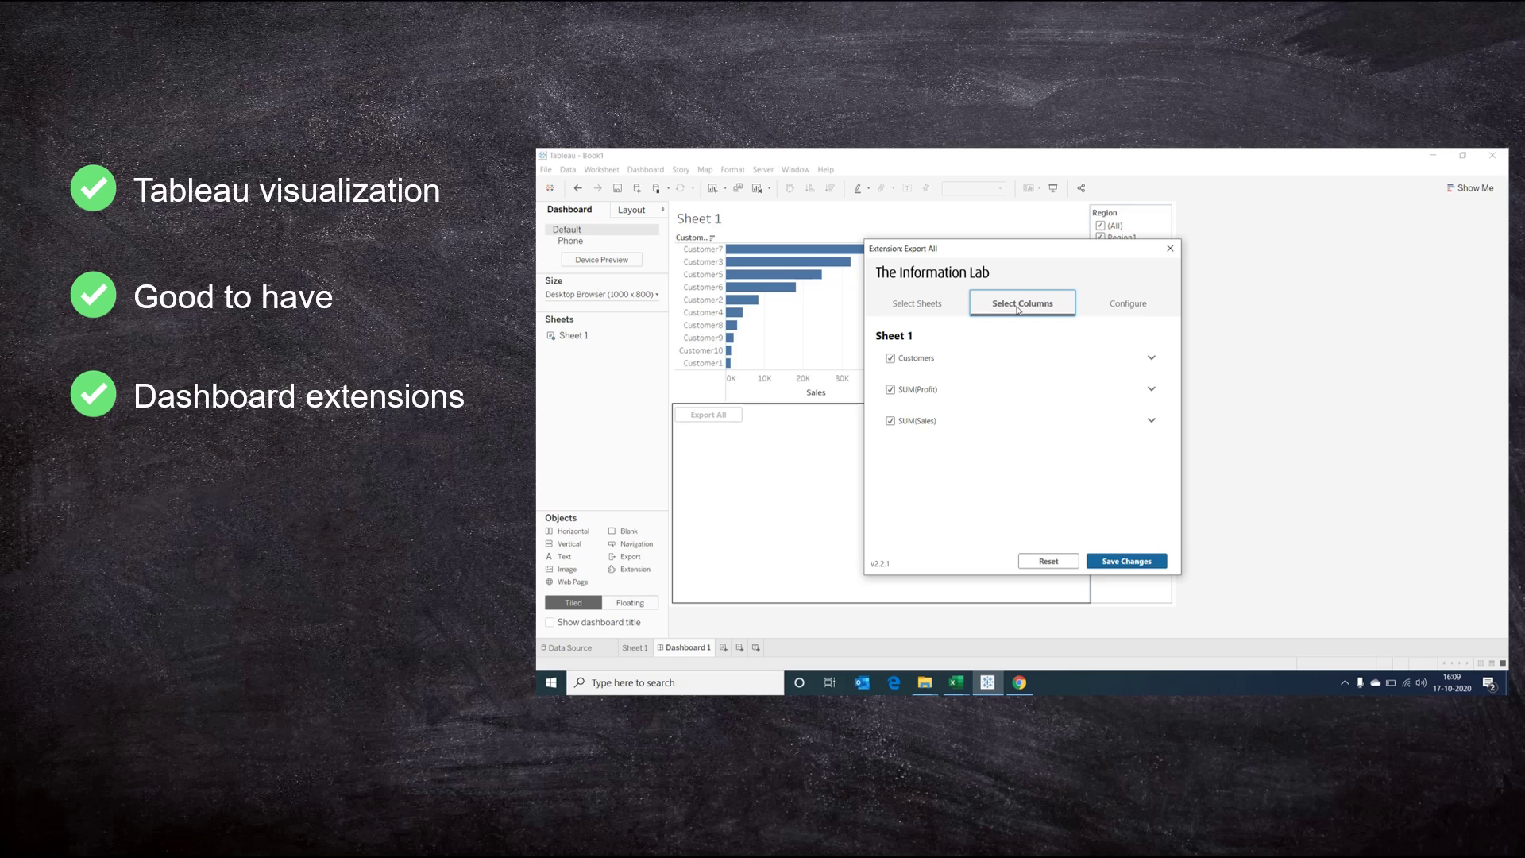
Label the export button 'Full Data Download' with file name 'Full Data' and save
left_click(942, 530)
left_click(1129, 304)
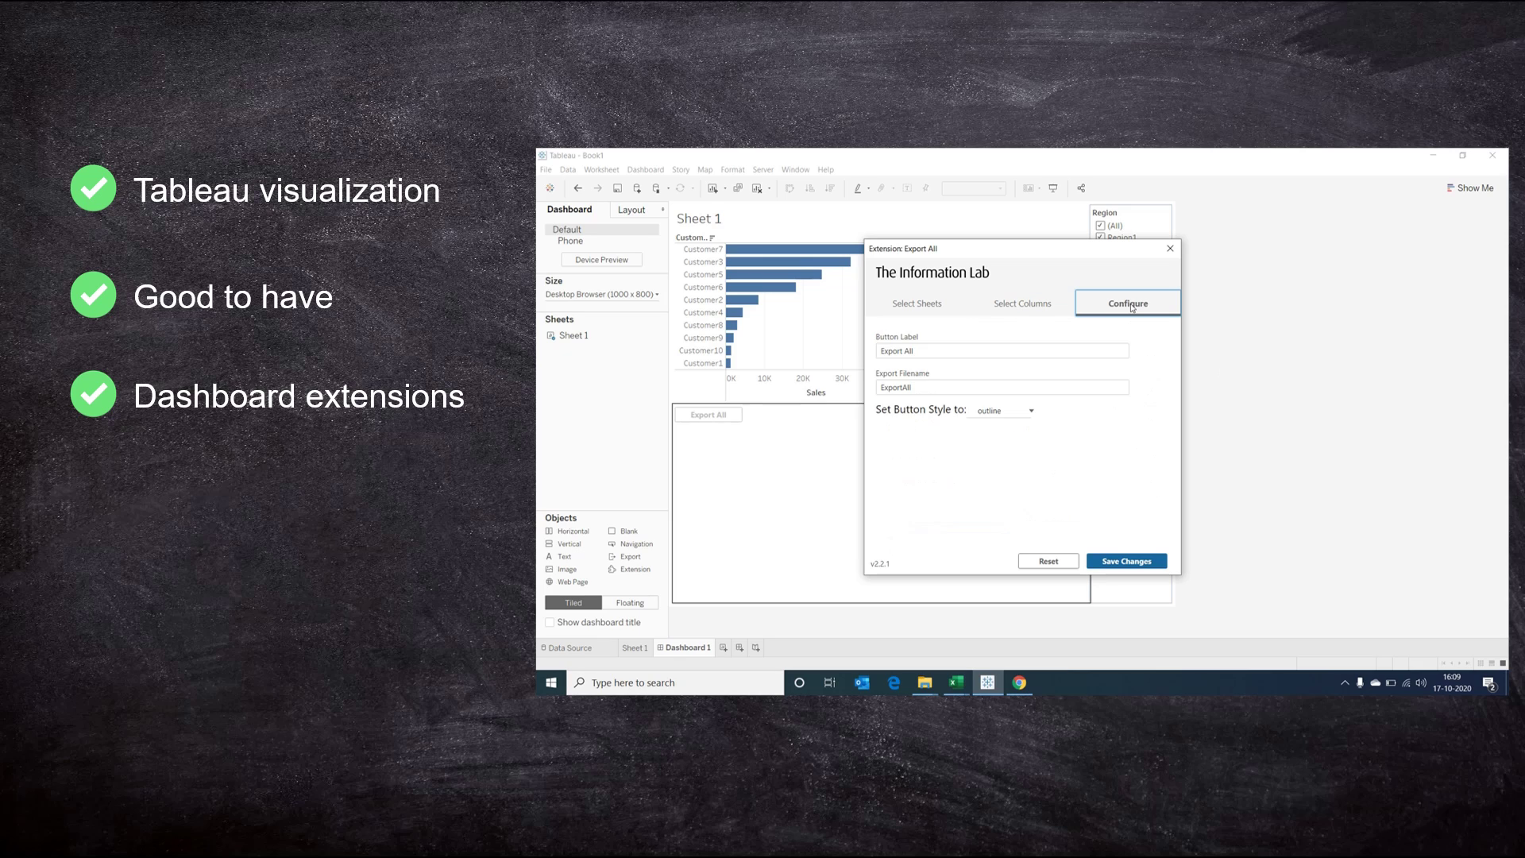
left_click(1001, 351)
type("Full Data Download")
left_click(1001, 387)
type("Full Data")
left_click(1128, 561)
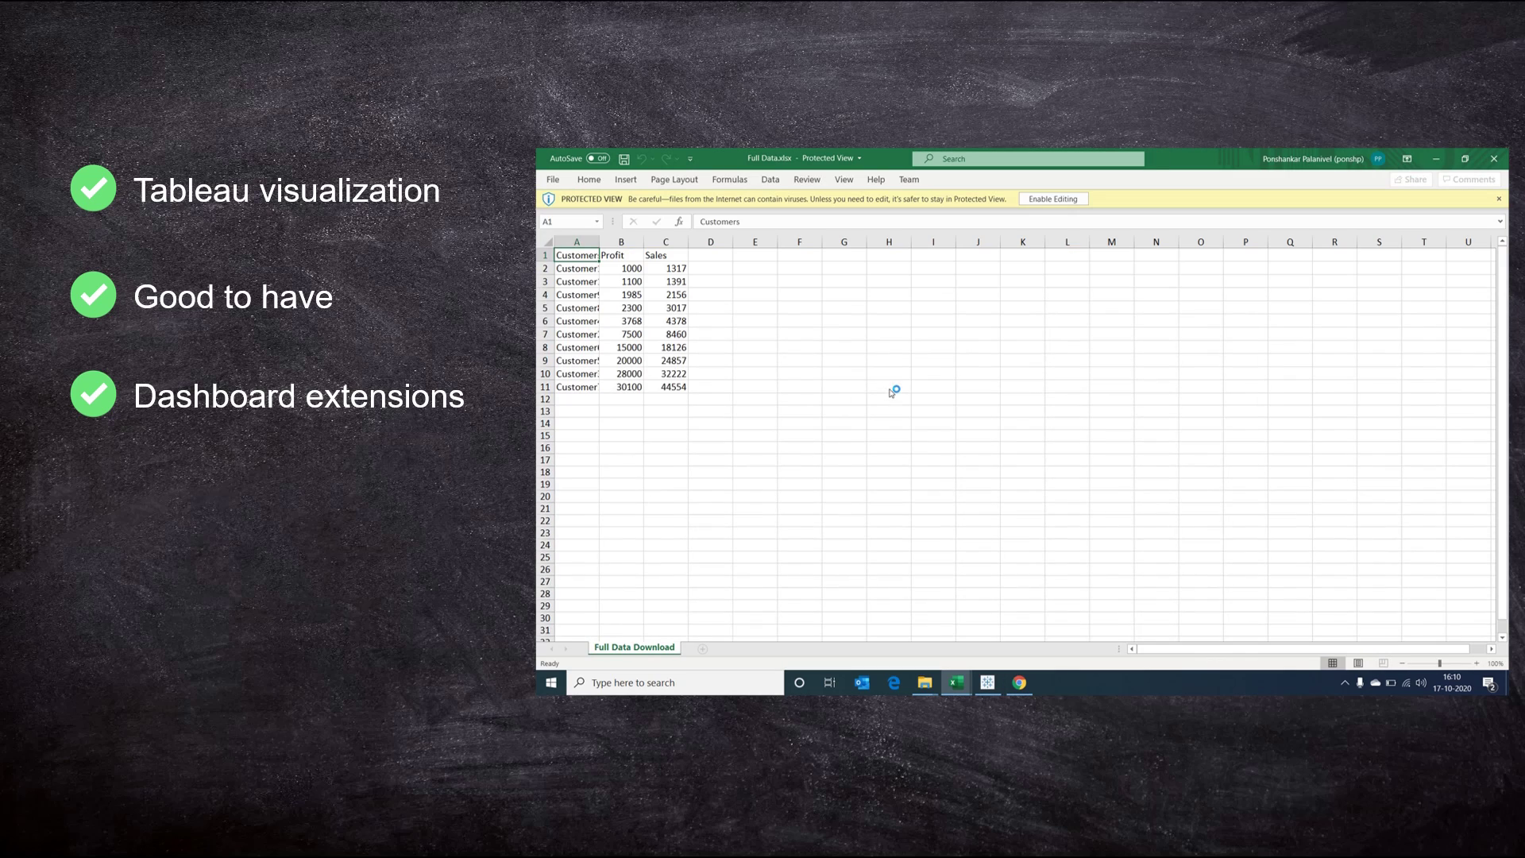
Run the Full Data Download export and review Sheet 1's underlying data
left_click(644, 411)
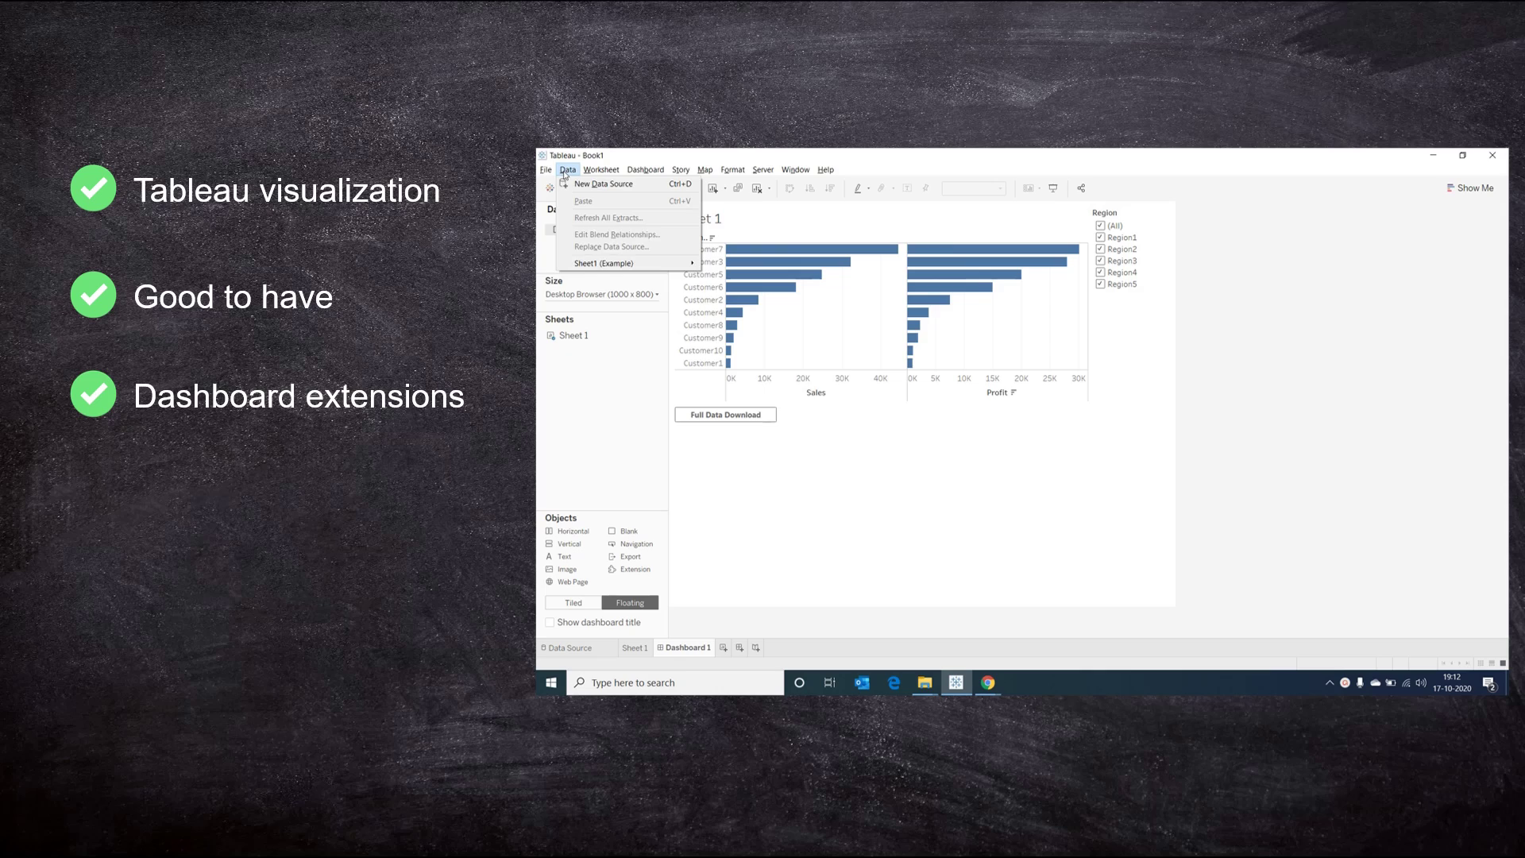
left_click(746, 292)
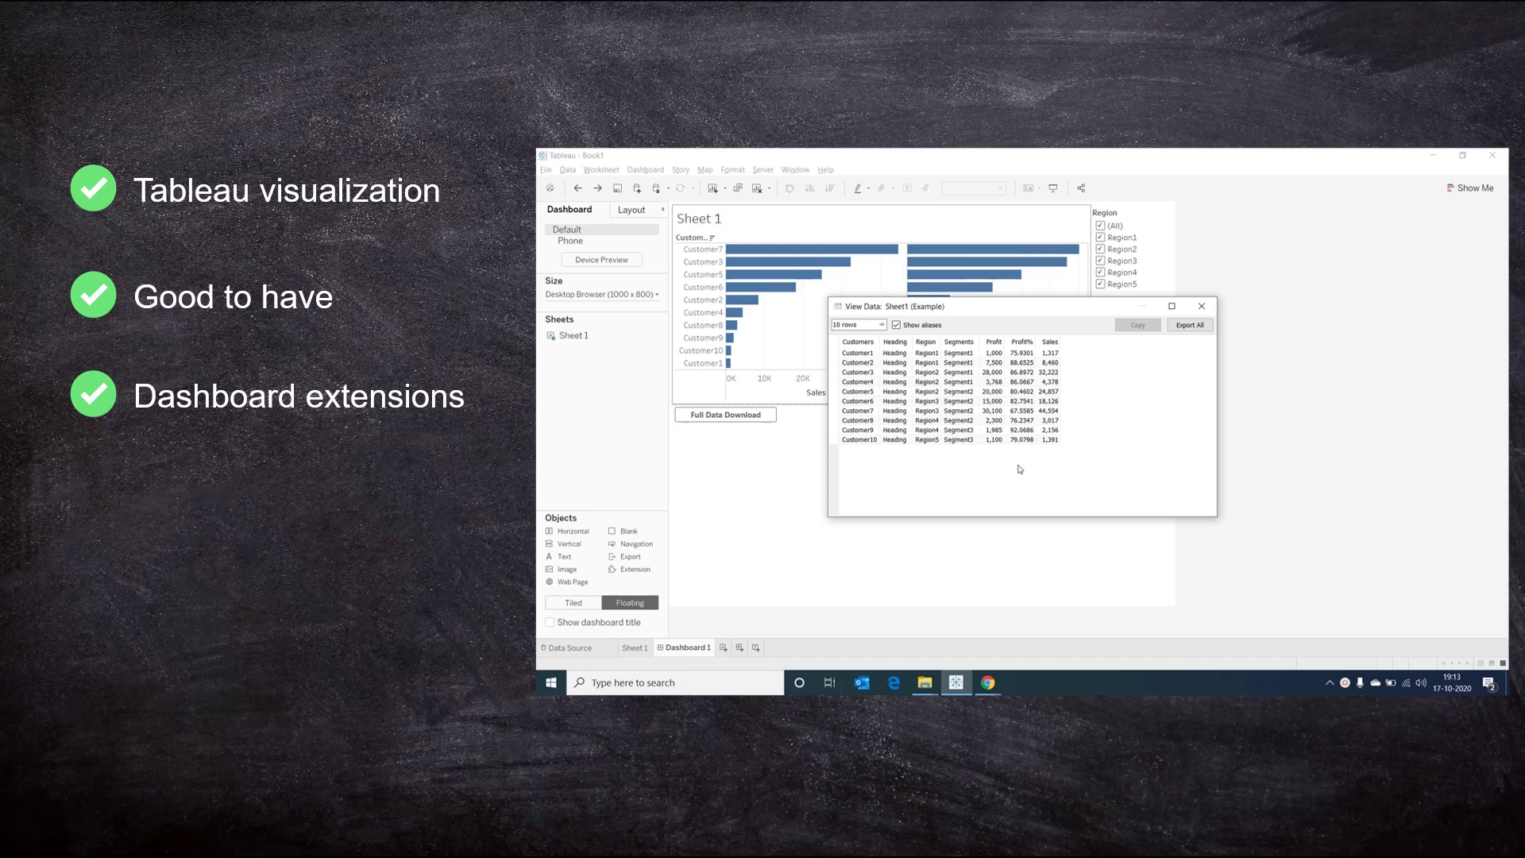
left_click(1207, 306)
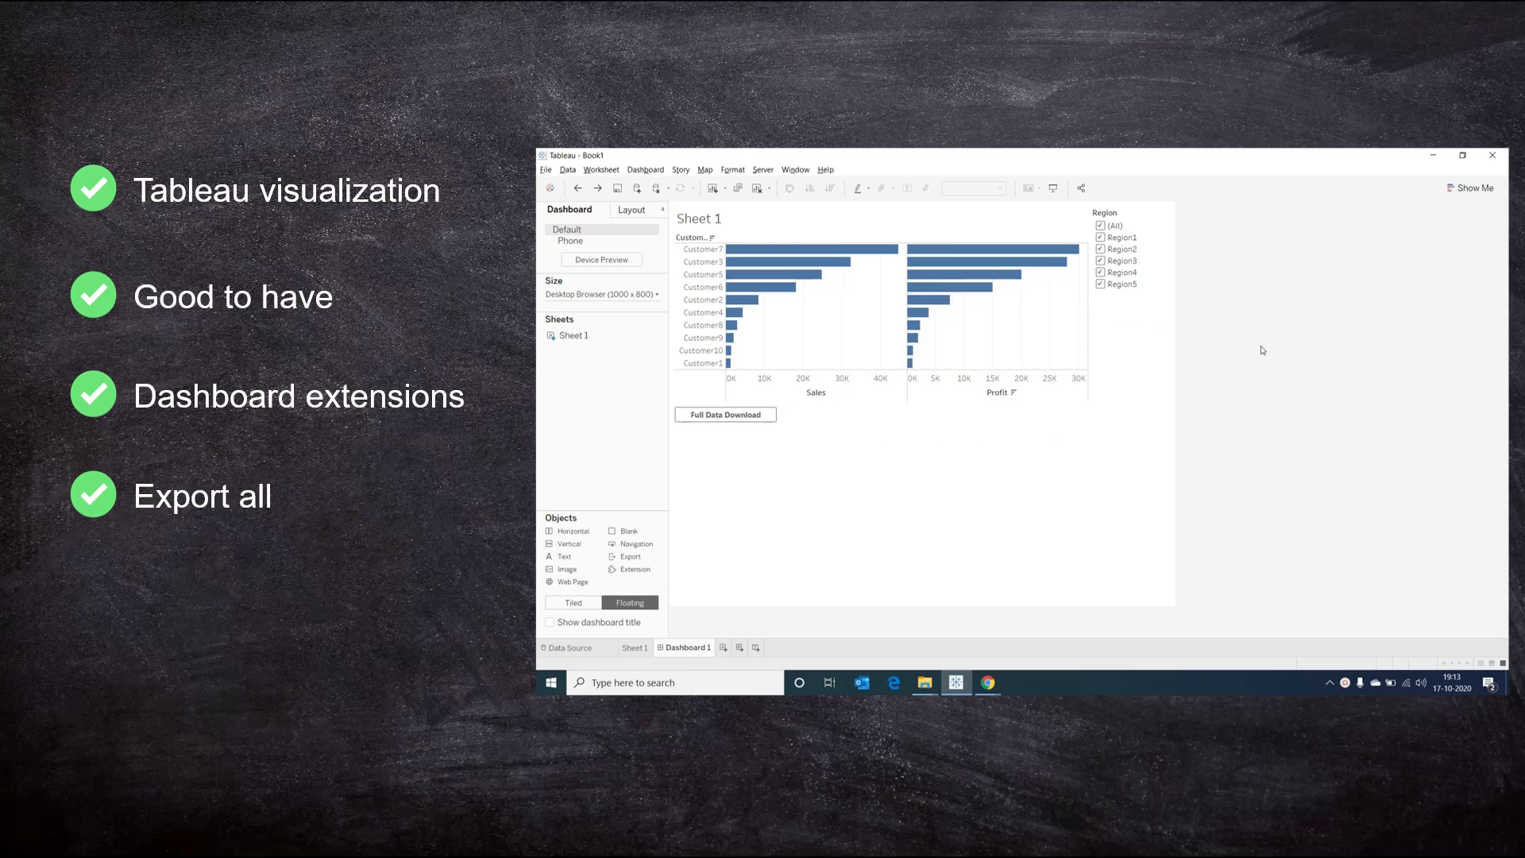
Build Sheet 2 with Customers, Sales, Profit%, Profit, Region, Segments and Heading
left_click(723, 648)
double_click(580, 280)
double_click(571, 373)
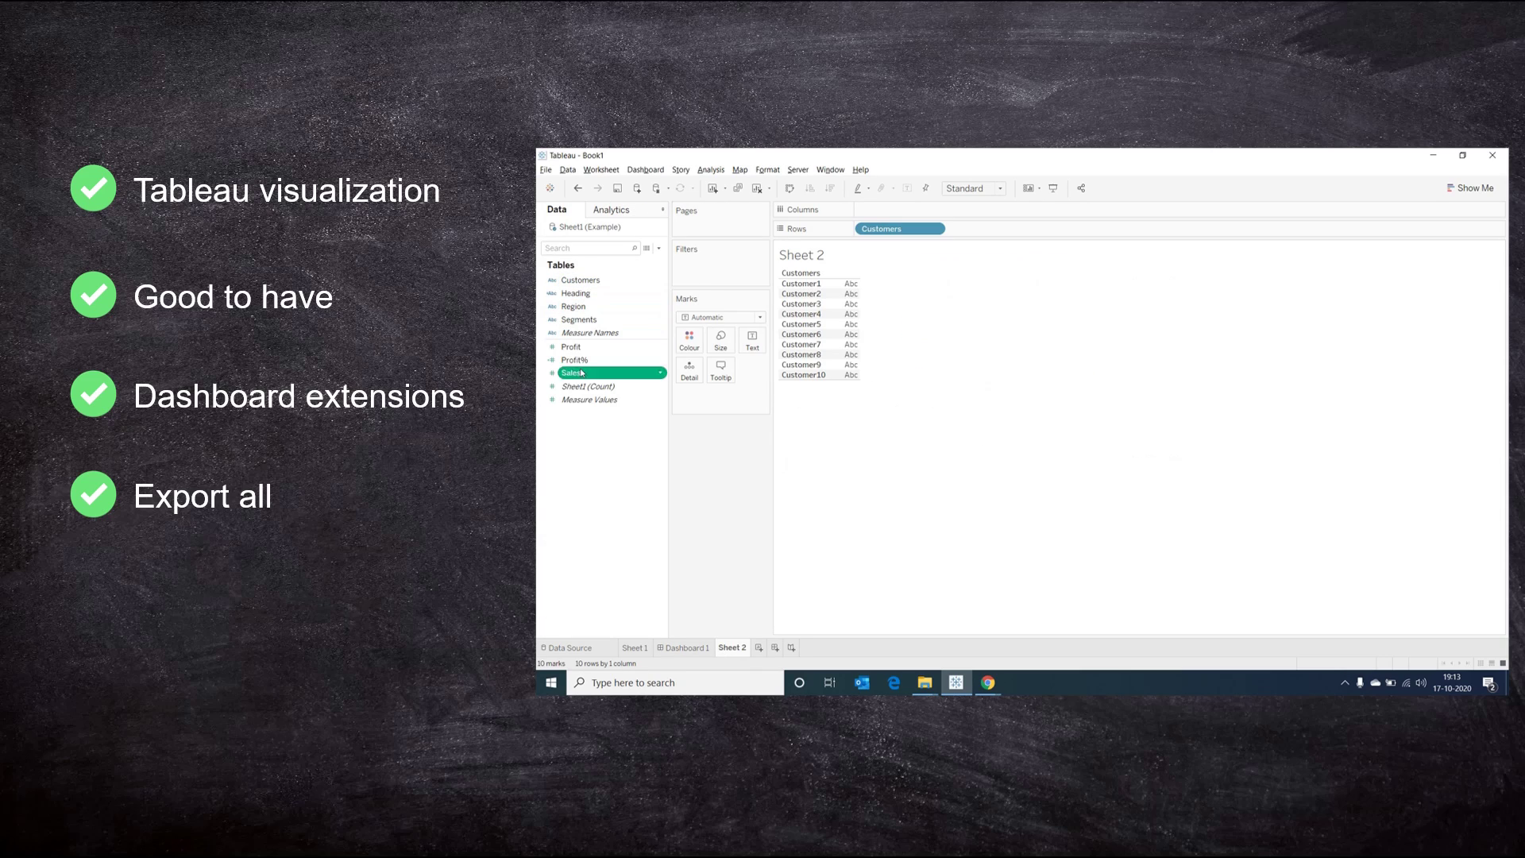
double_click(578, 360)
double_click(570, 347)
double_click(573, 306)
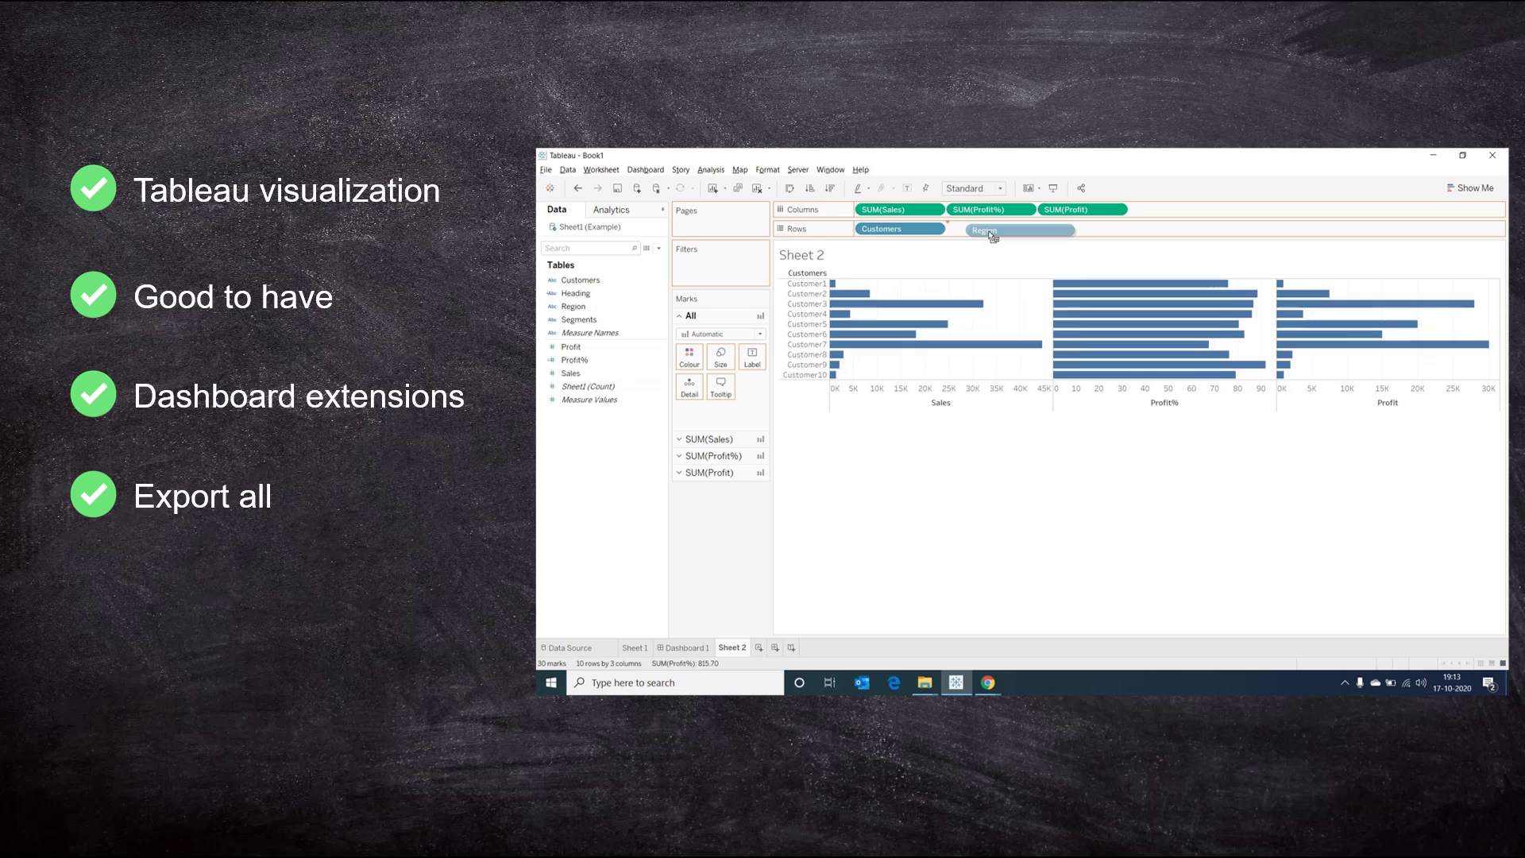
double_click(604, 320)
left_click_drag(576, 293, 1169, 229)
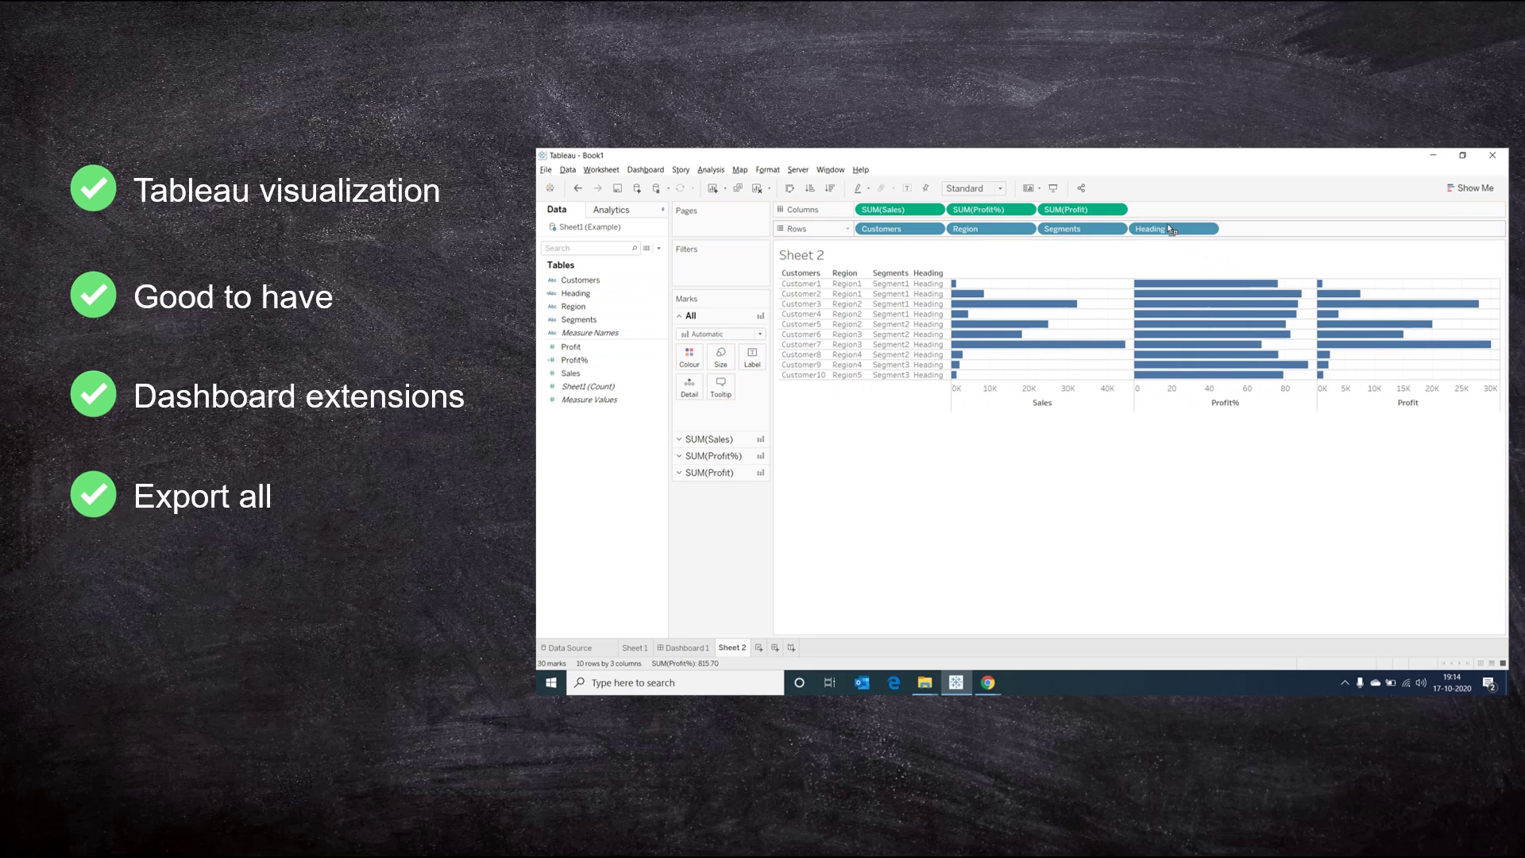
Place Sheet 2 on Dashboard 1 under the Region filter
left_click(684, 648)
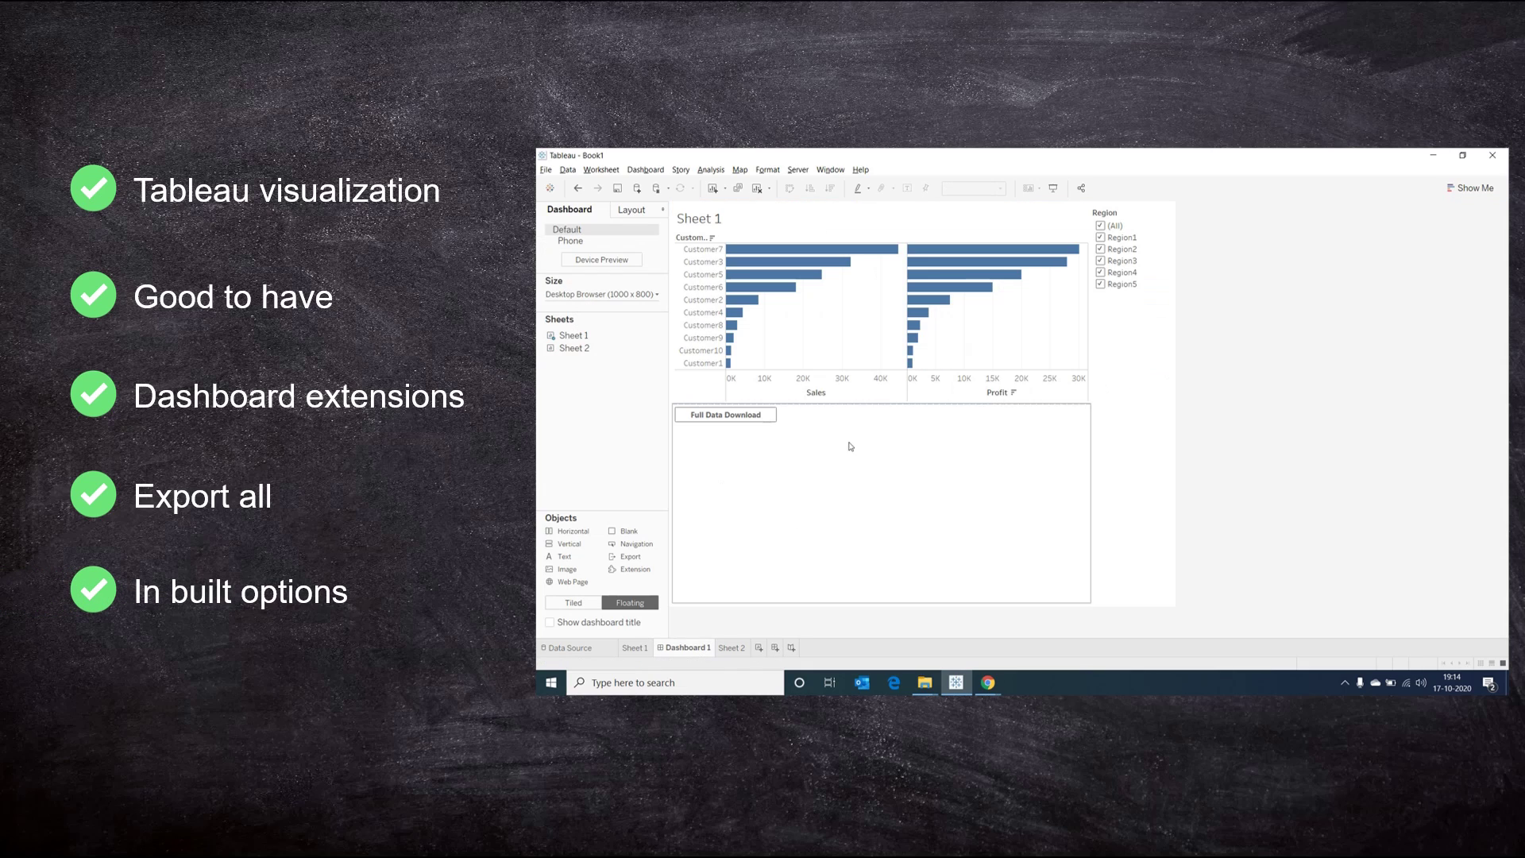
double_click(573, 348)
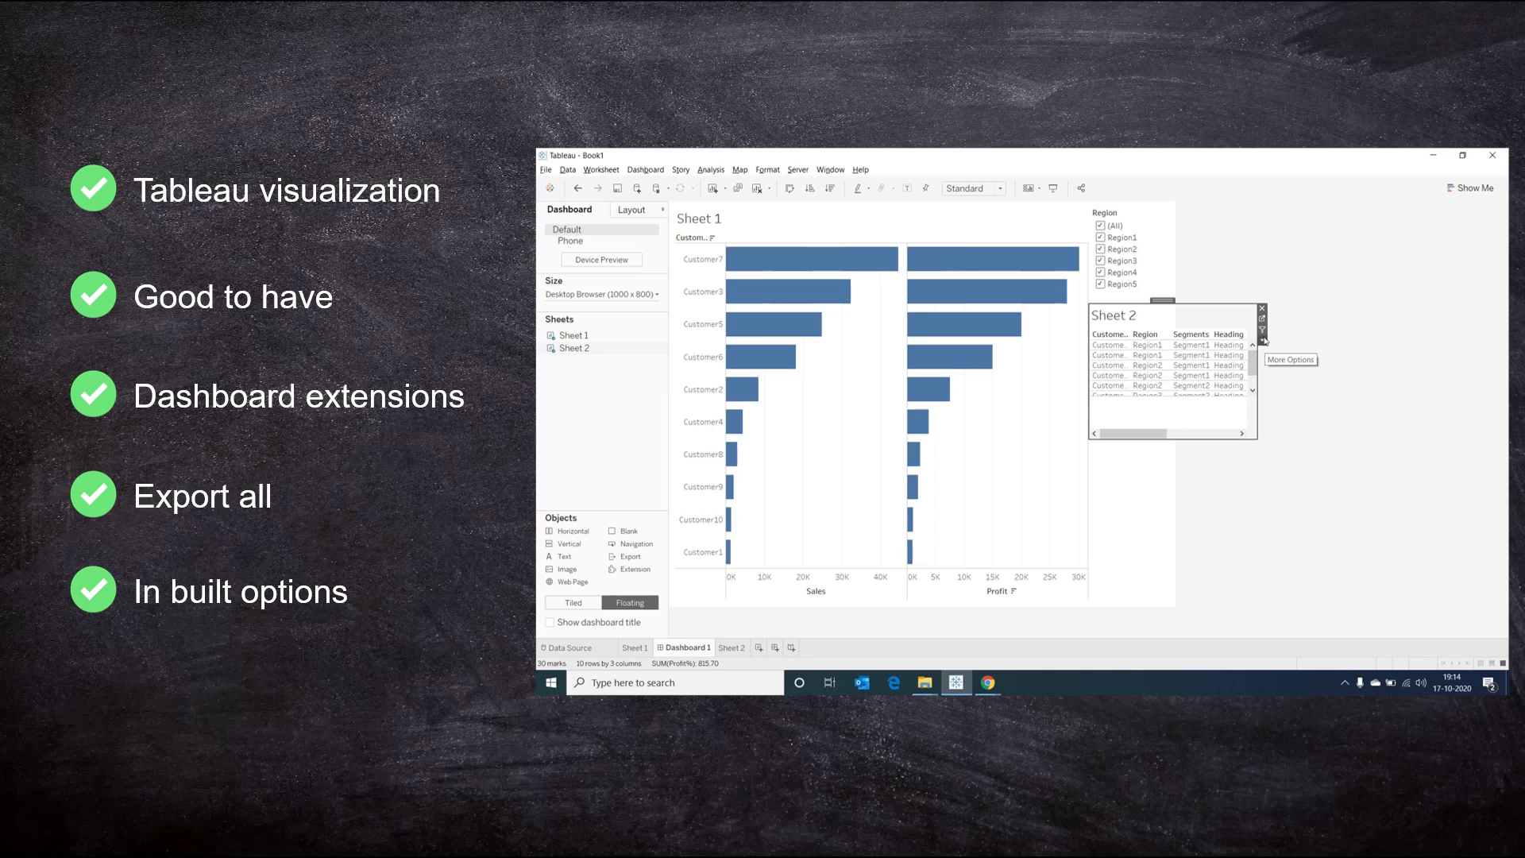
left_click_drag(1162, 301, 1128, 326)
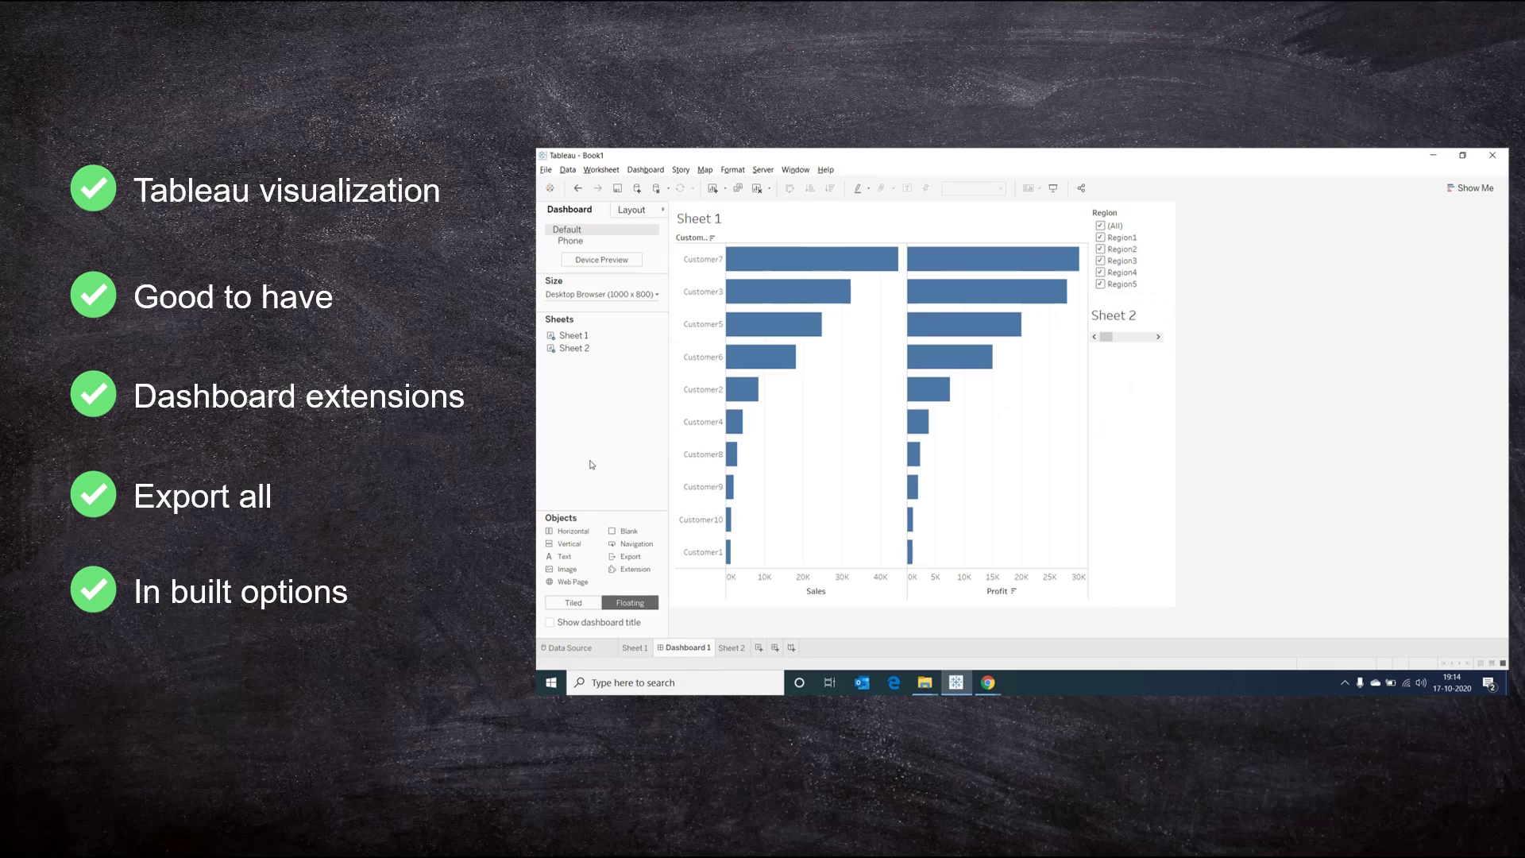
Add an Extension object to the dashboard loaded with the Export All extension file
left_click_drag(633, 569, 1090, 302)
left_click(1095, 448)
left_click(1066, 460)
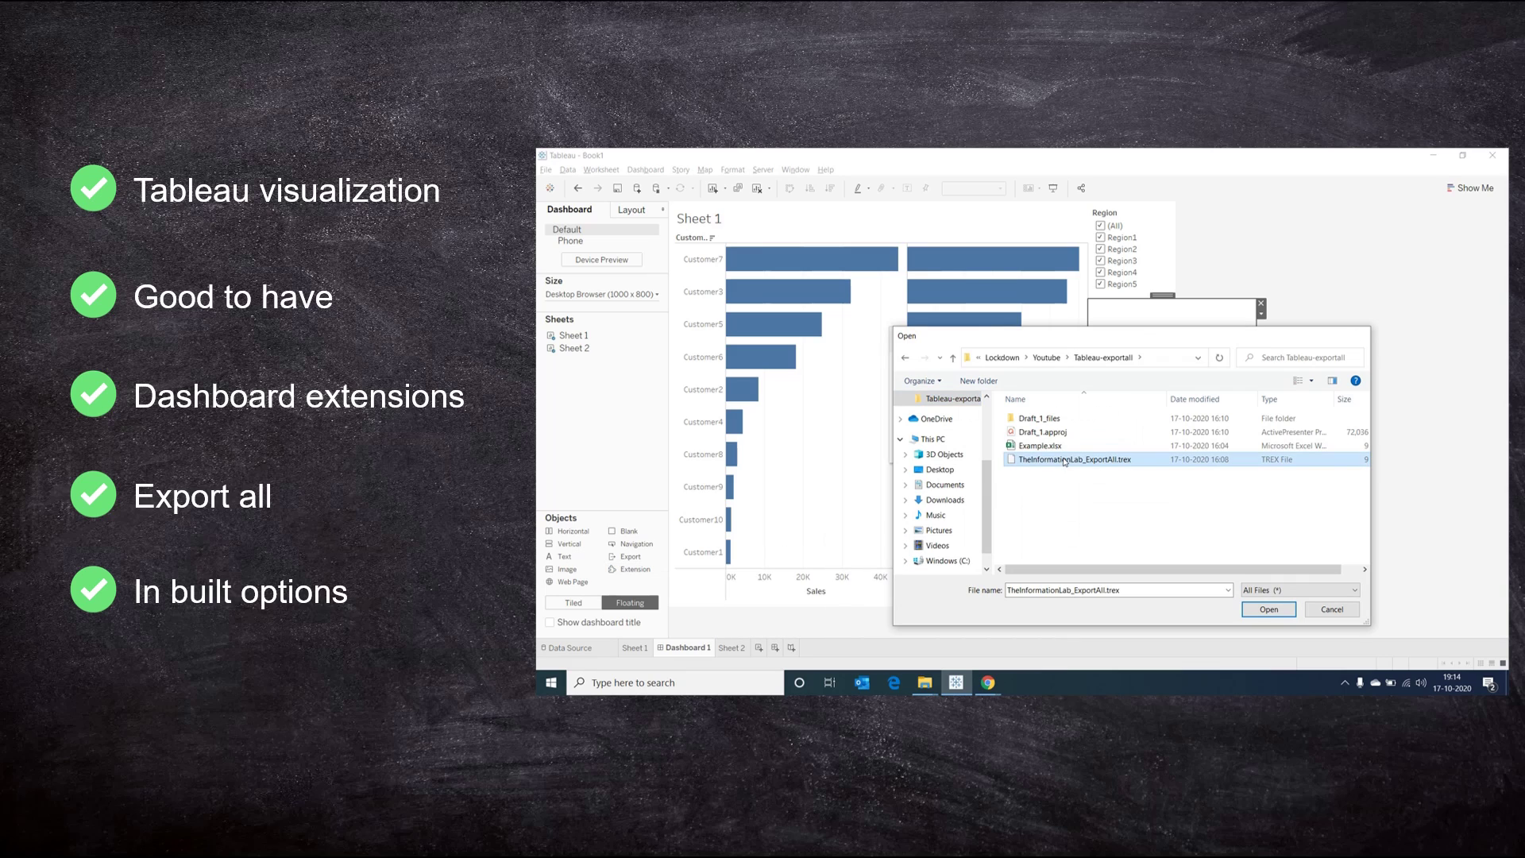
double_click(1065, 460)
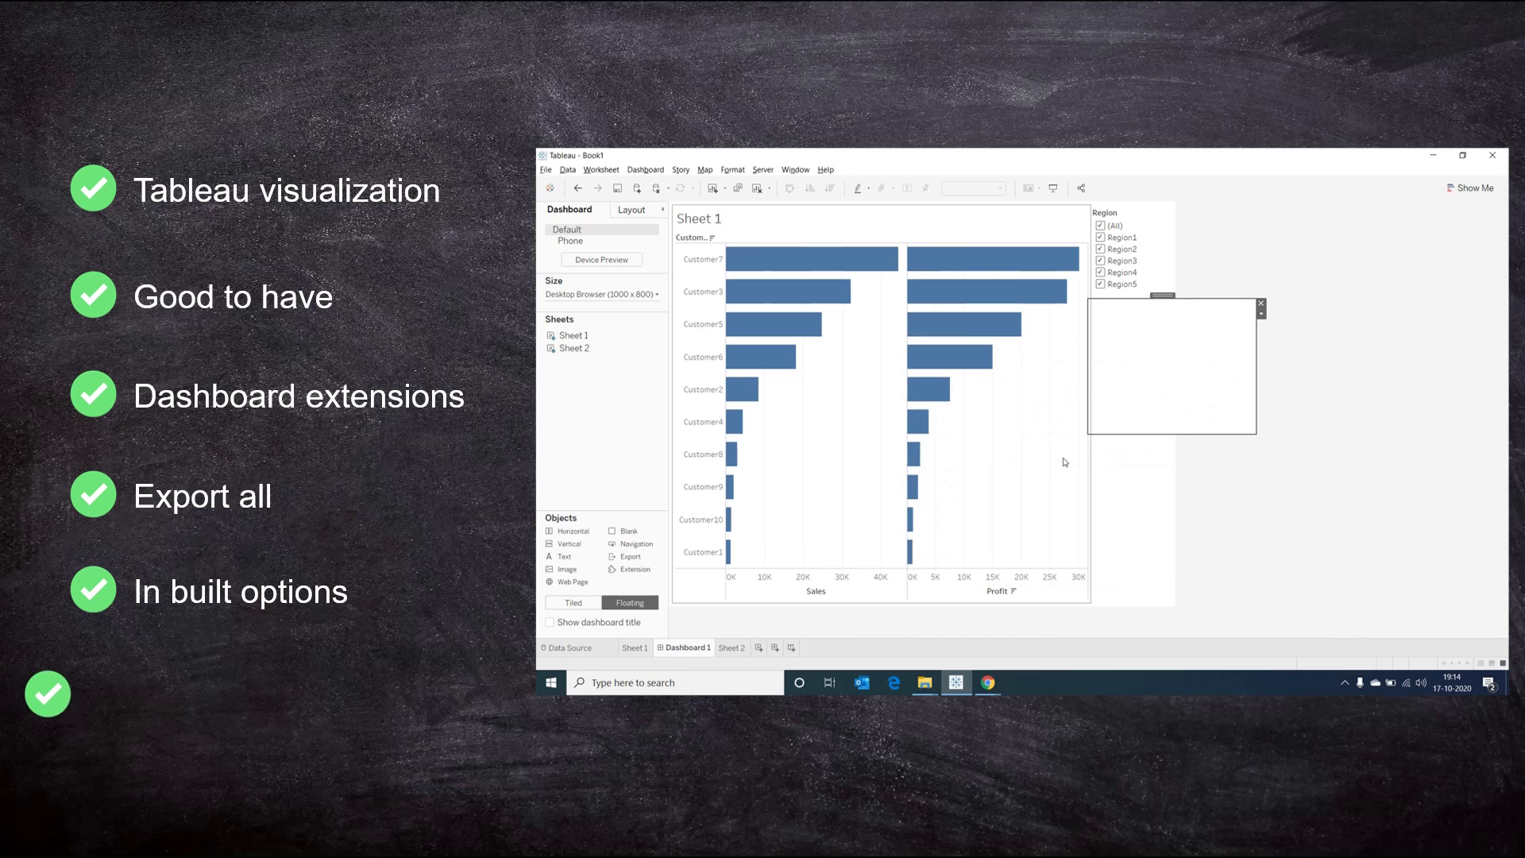
Include Sheet 2 in the export, excluding Heading, SUM(Profit%) and SUM(Profit)
left_click(891, 379)
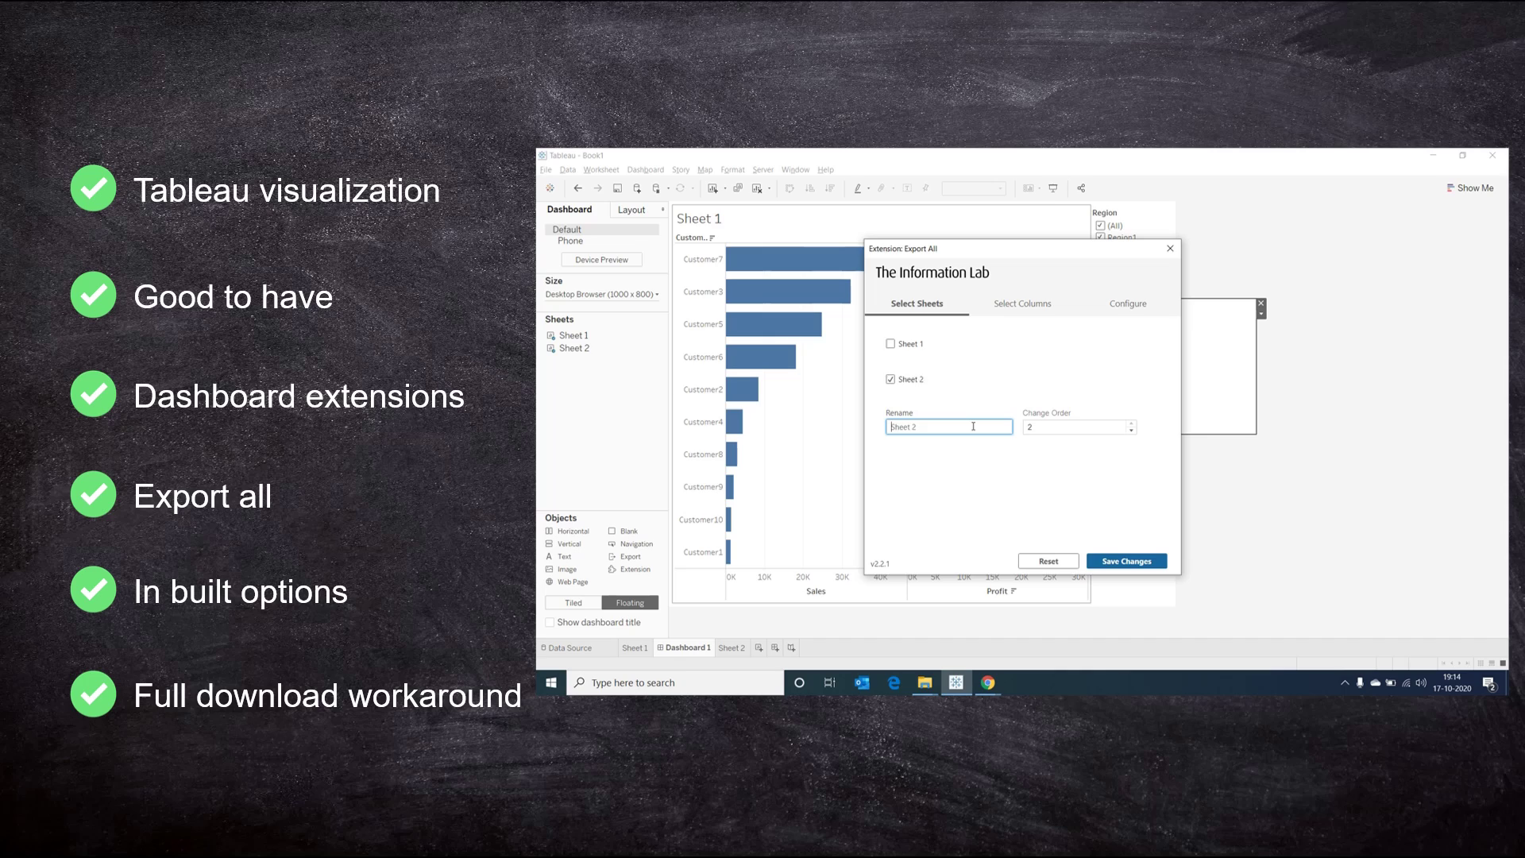
left_click(1023, 303)
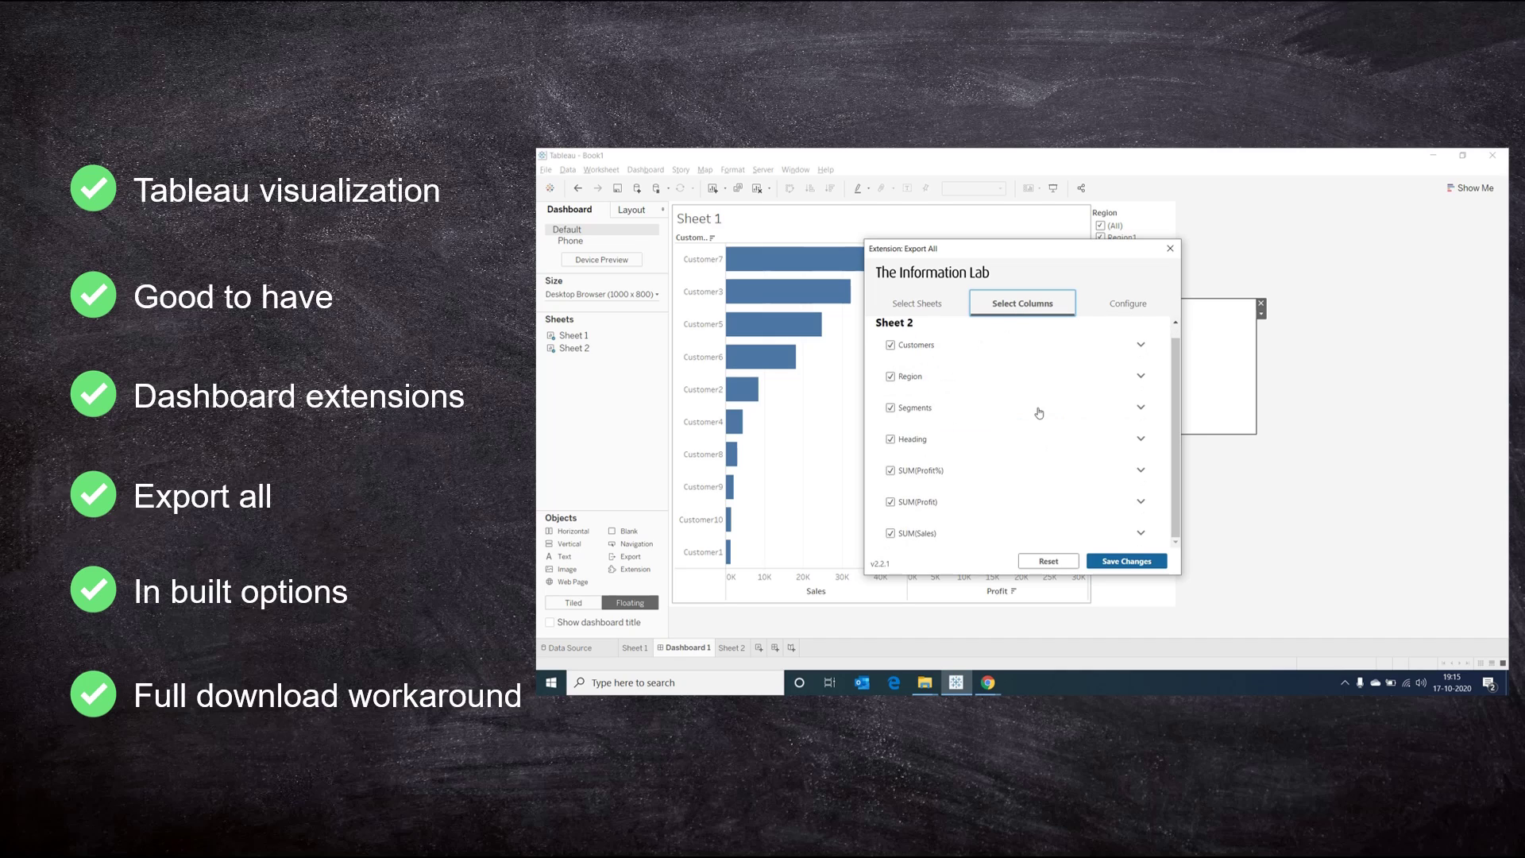
left_click(891, 470)
left_click(891, 502)
left_click(890, 439)
Rename the SUM(Sales) column to 'Sales' and save the export settings
left_click(1141, 533)
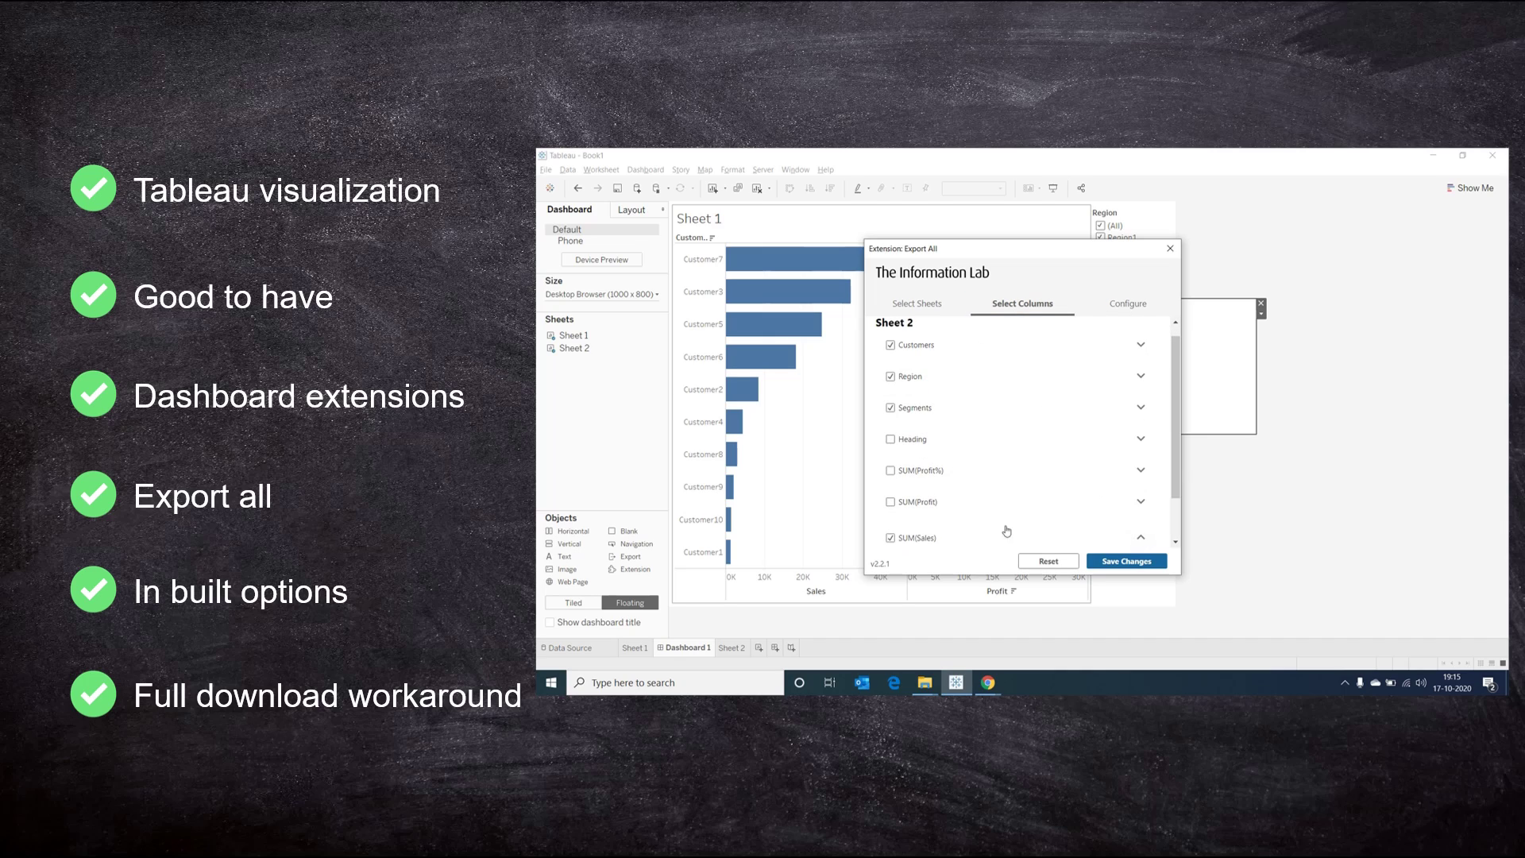
scroll(1007, 531, "down", 2)
left_click(909, 530)
type("Sales")
left_click(1141, 482)
left_click(1118, 561)
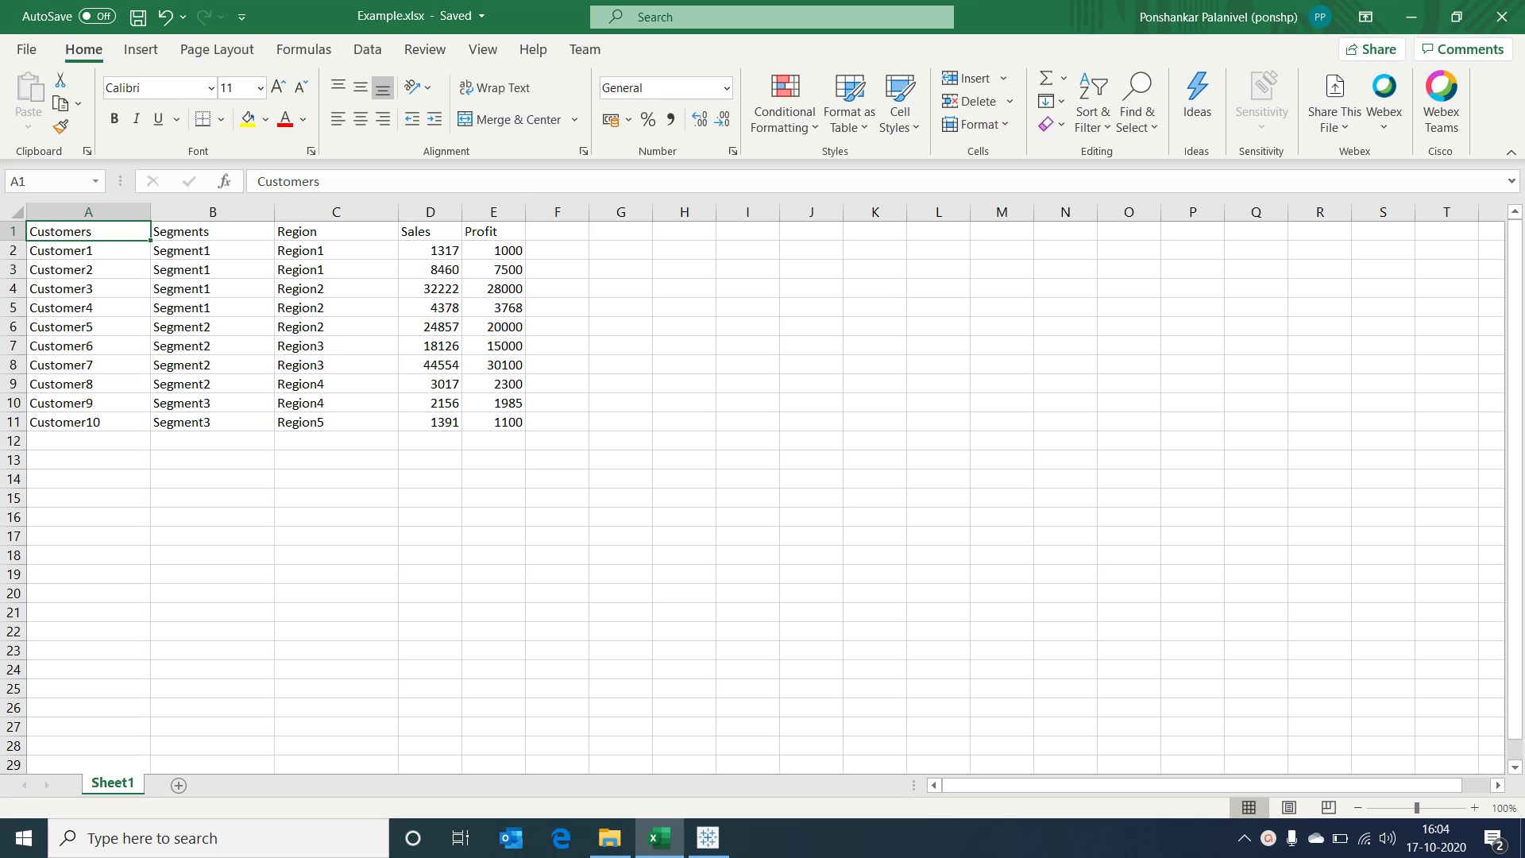
Go from Excel to Tableau's start page, dismiss the update notice, and choose Microsoft Excel as the data source
key("ctrl+a")
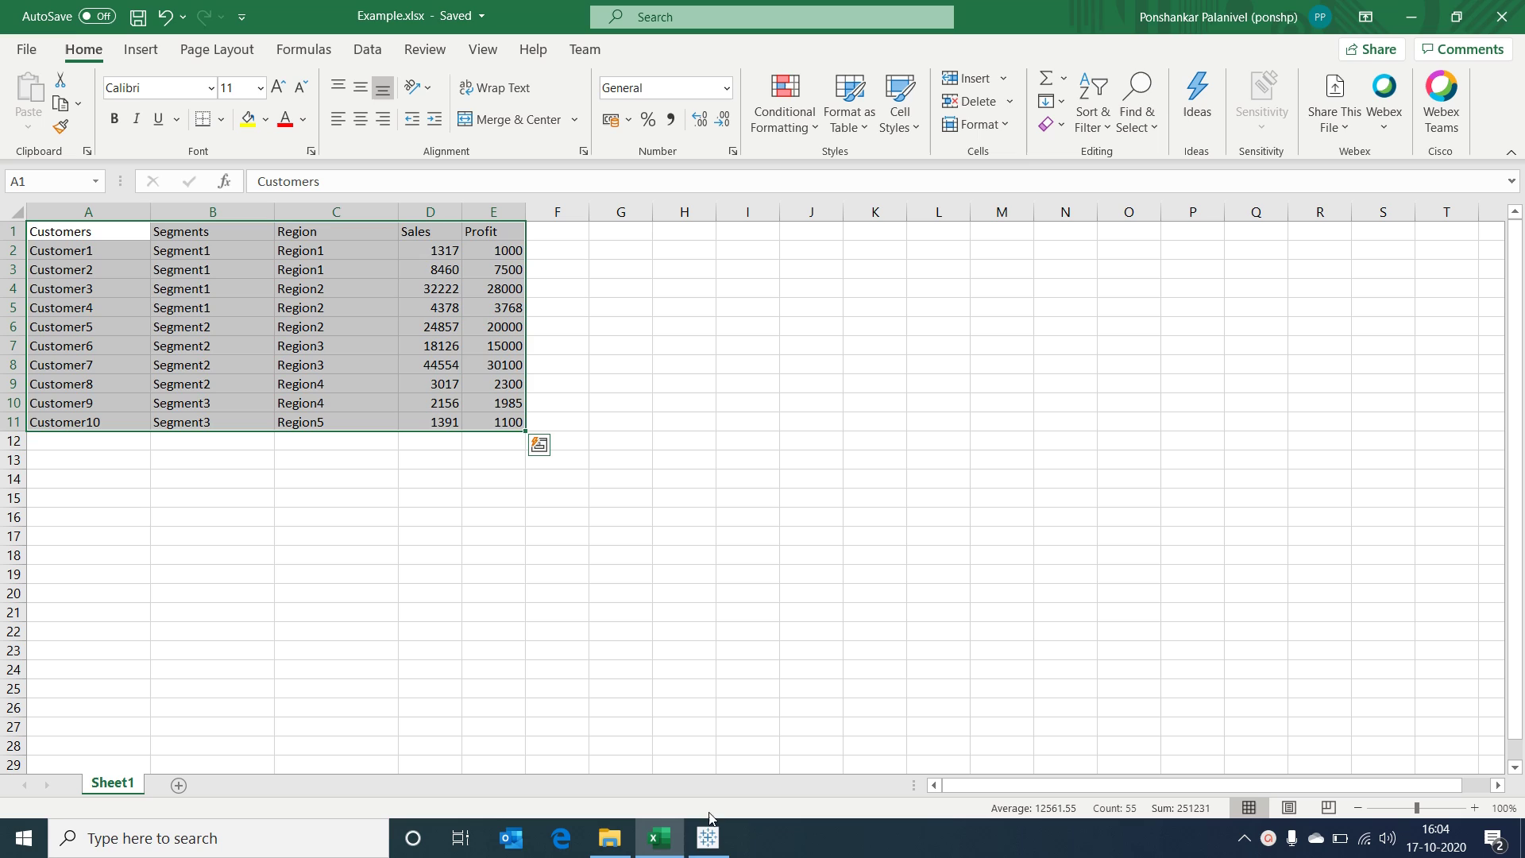
left_click(708, 838)
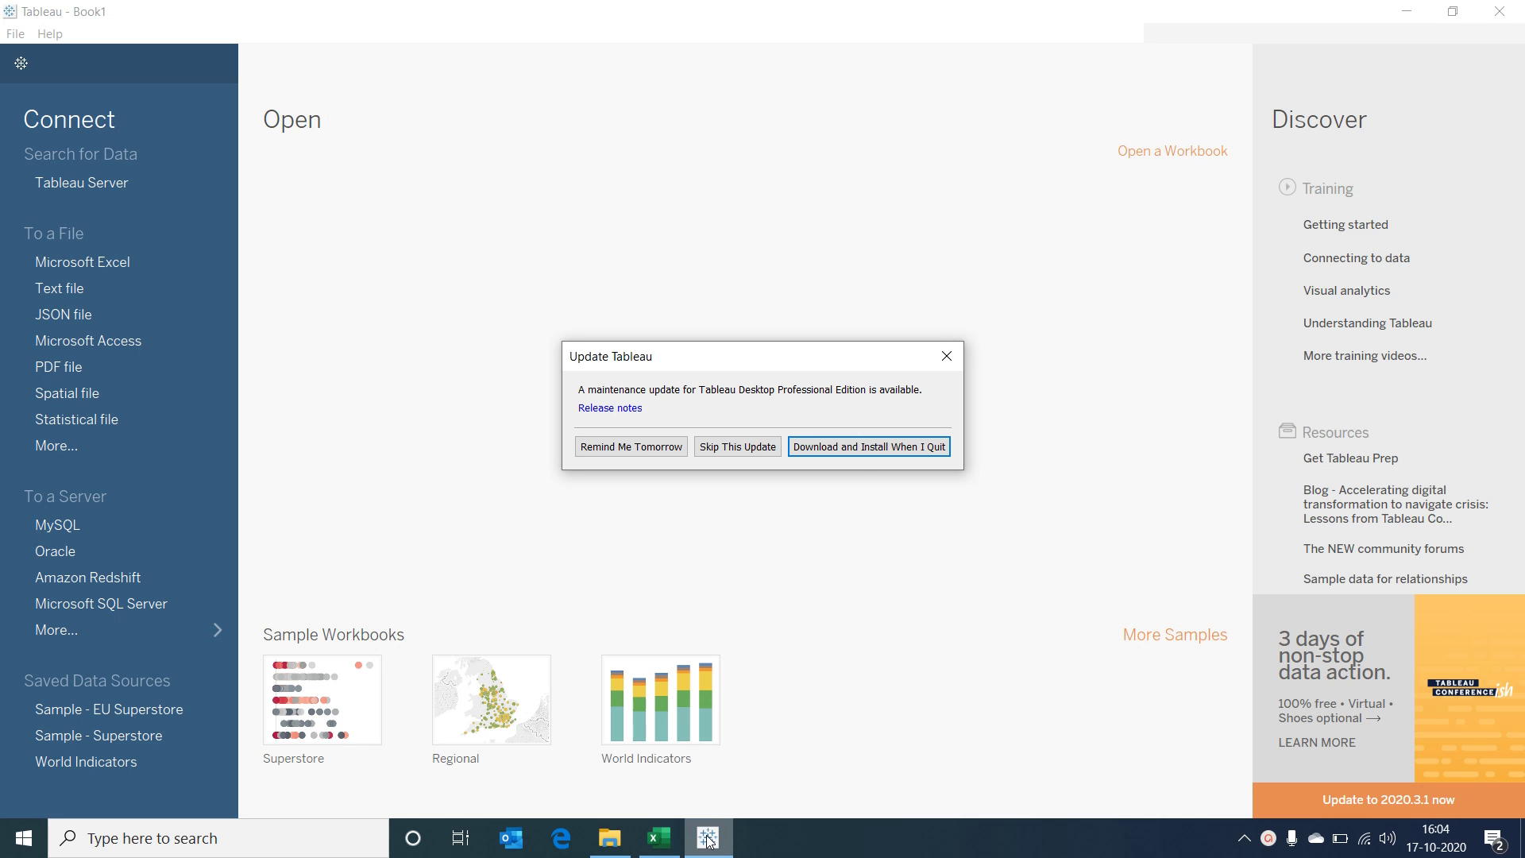
left_click(949, 351)
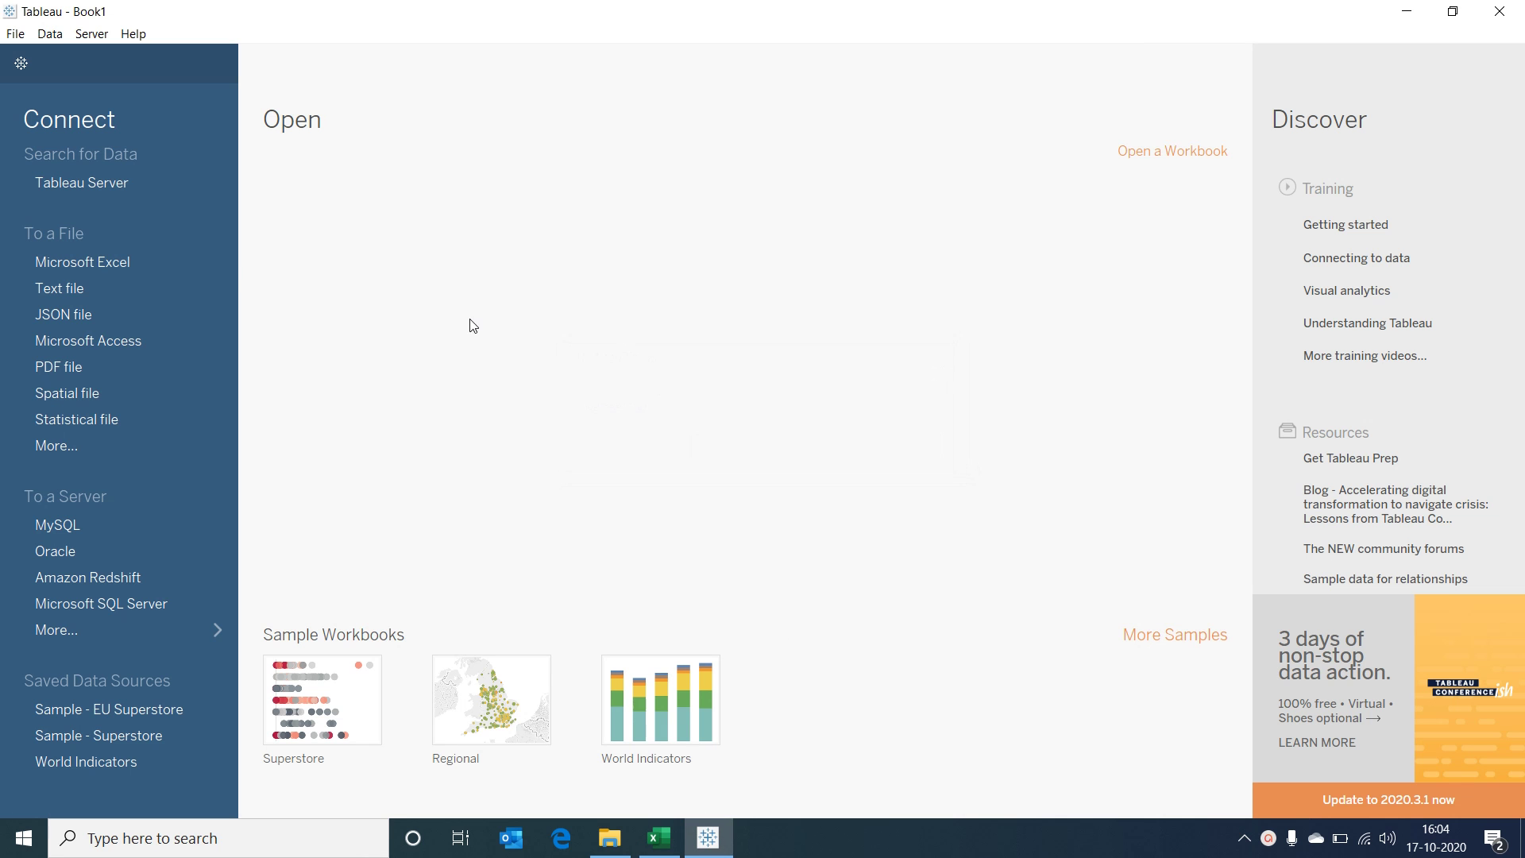
left_click(100, 255)
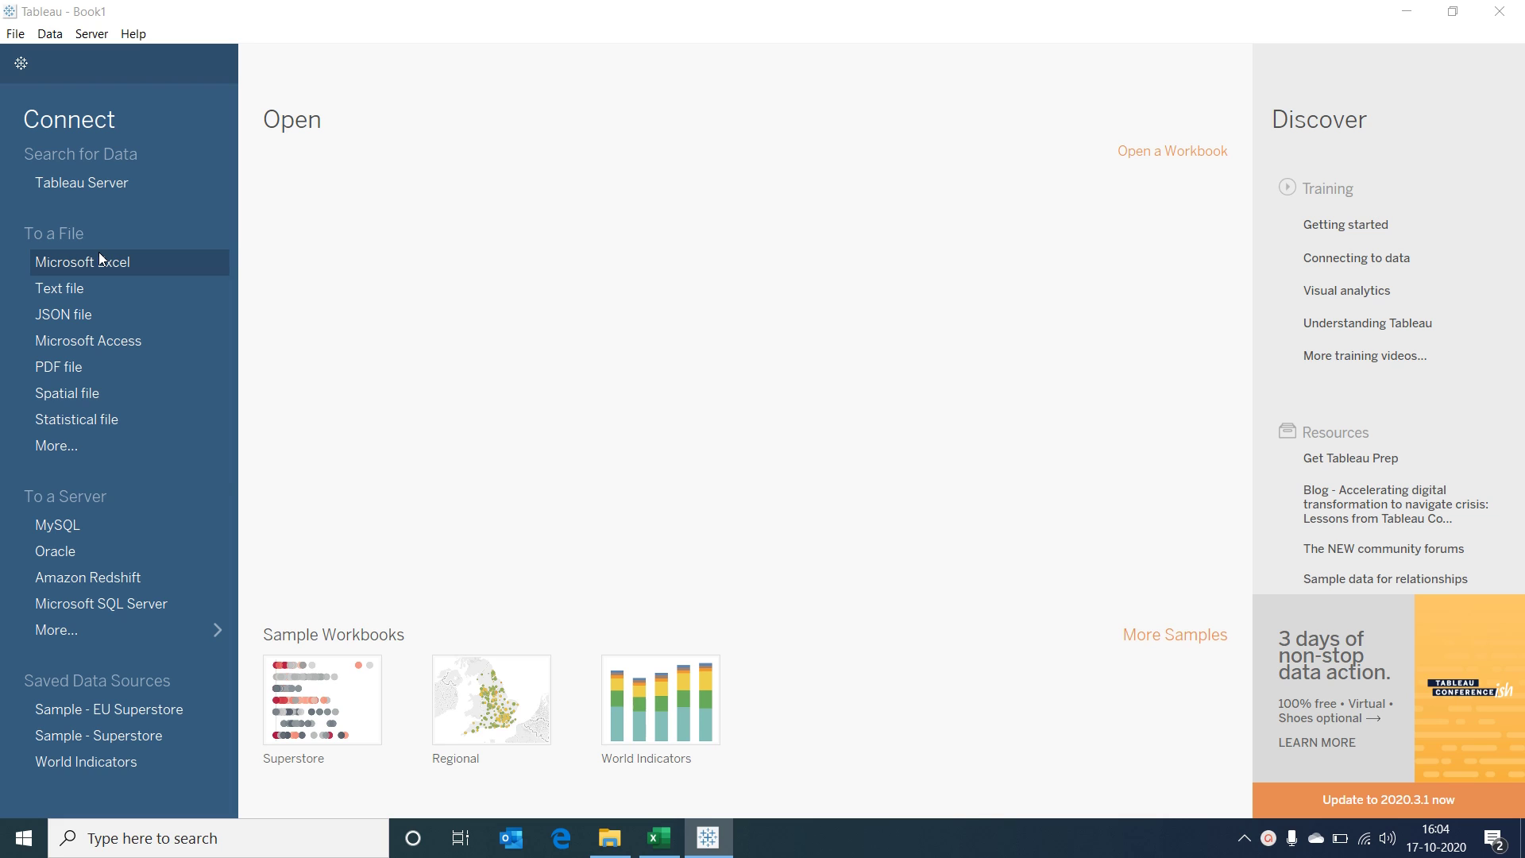
Load Example.xlsx as the data source and go to the Sheet 1 worksheet
left_click(288, 166)
double_click(288, 163)
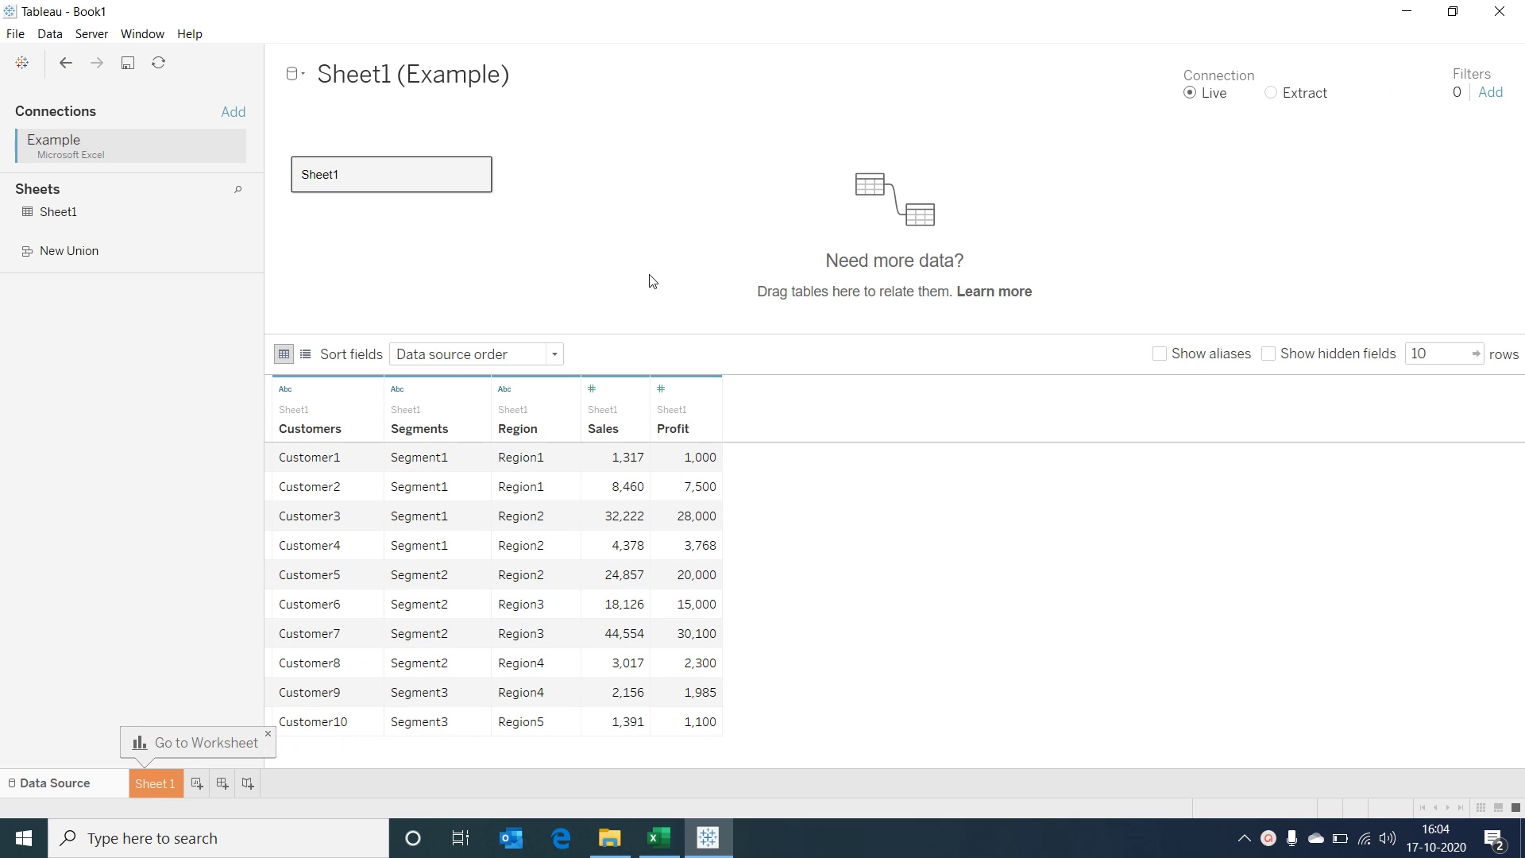
left_click(157, 785)
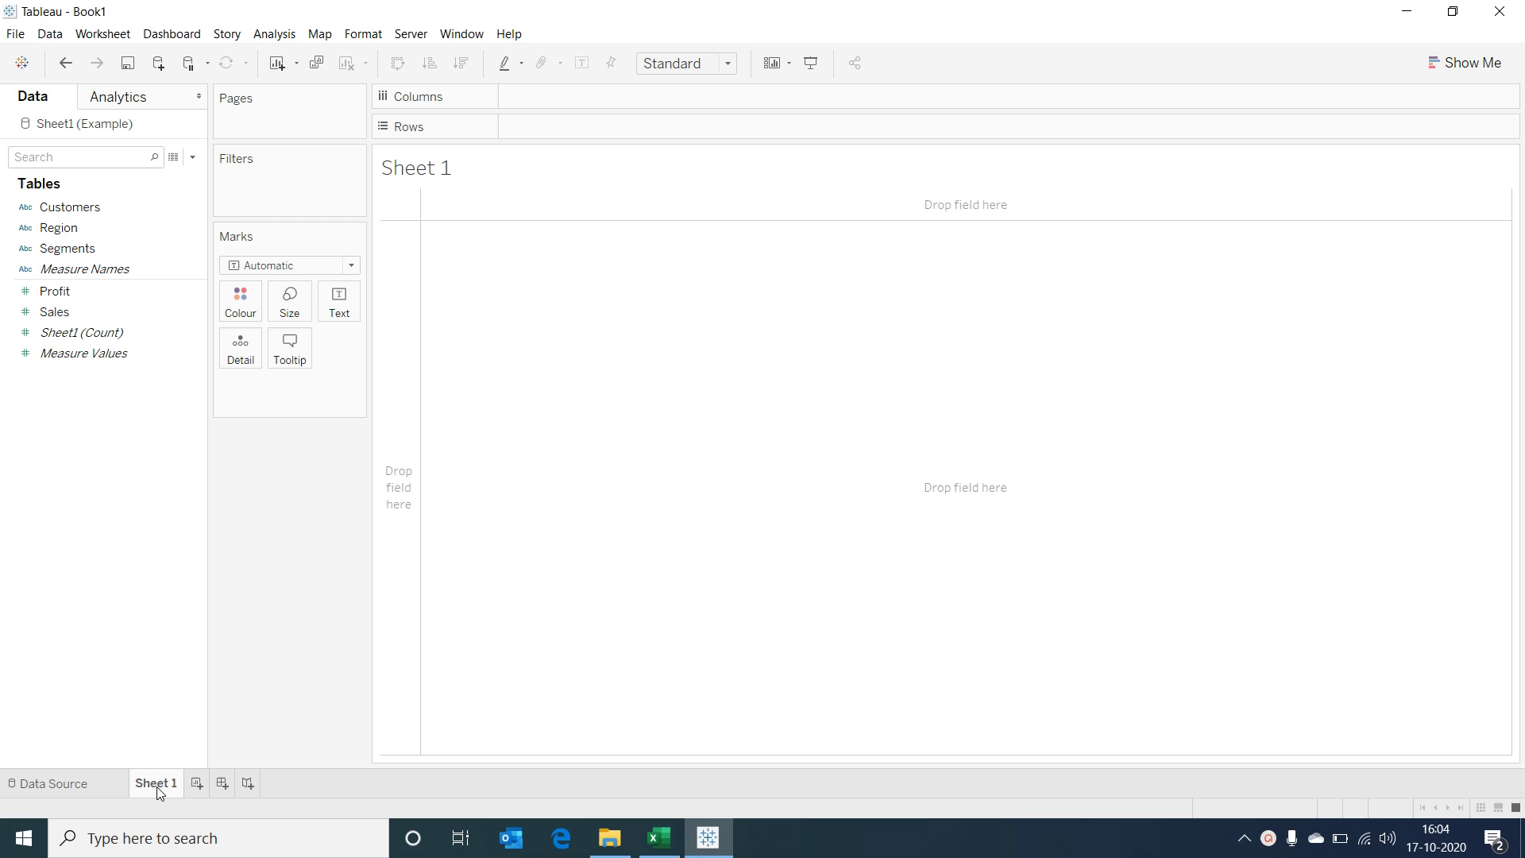
Create a Profit% calculated field with formula [Profit]/[Sales]
right_click(69, 403)
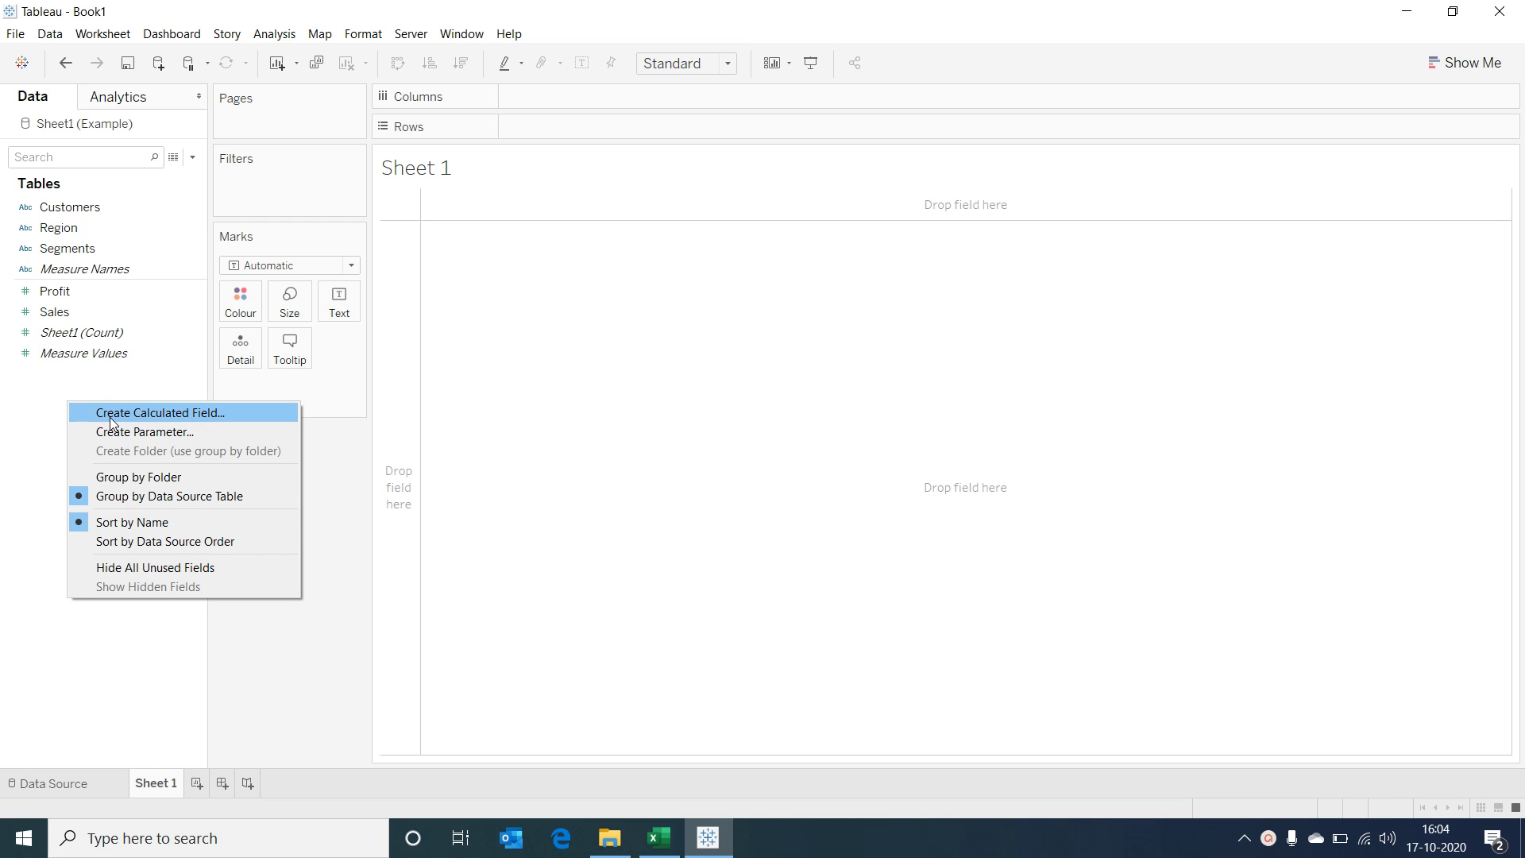
left_click(109, 414)
type("Pro")
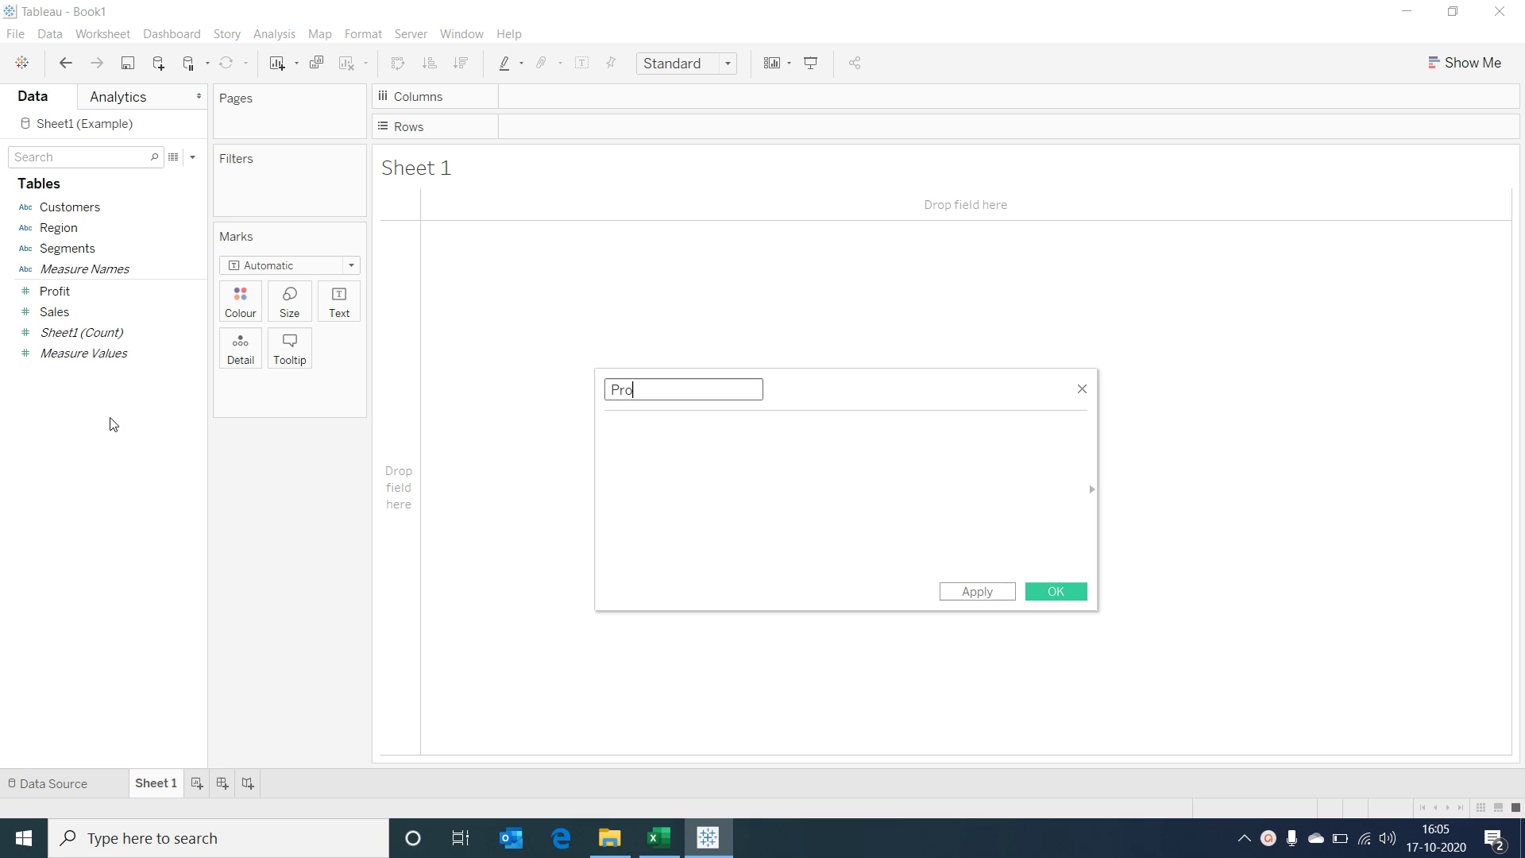
type("fit%")
left_click(633, 450)
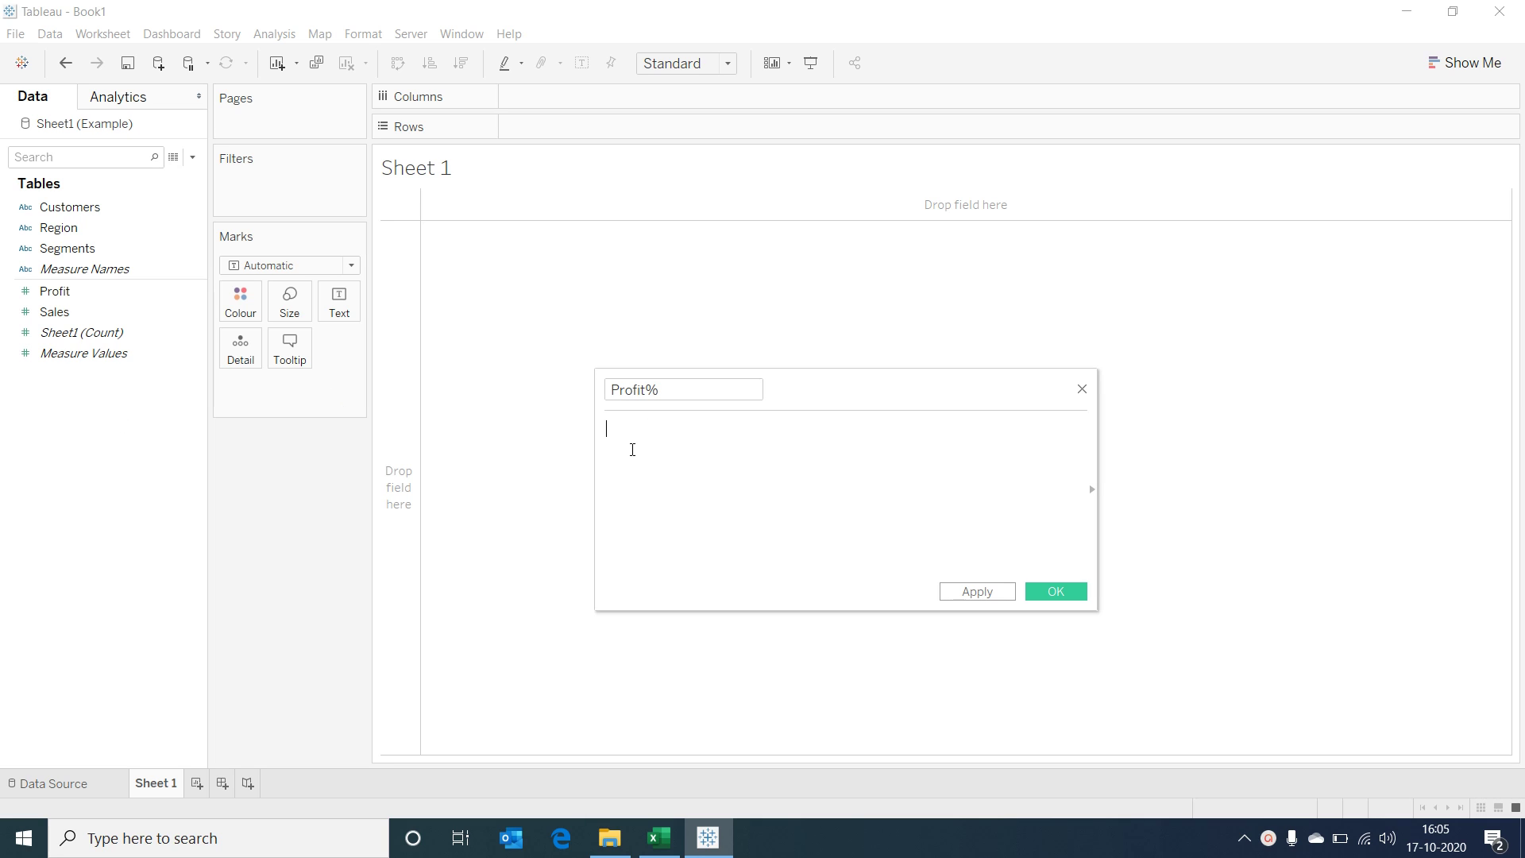
type("[Profit]/Sa")
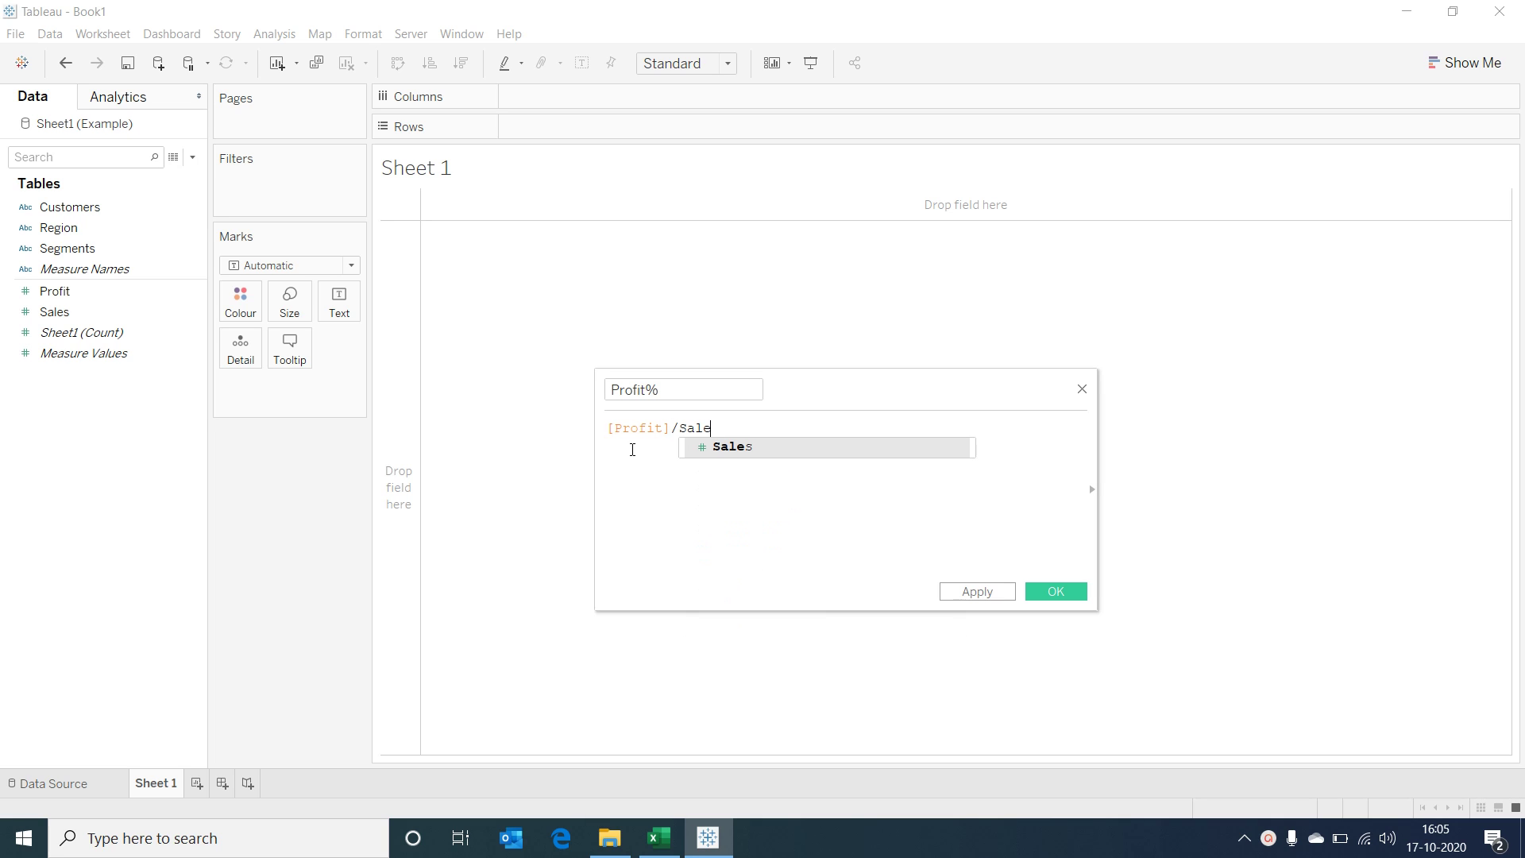
type("le")
key("Return")
left_click(1056, 591)
Create a Heading calculated field with formula 'Heading'
right_click(73, 439)
left_click(127, 449)
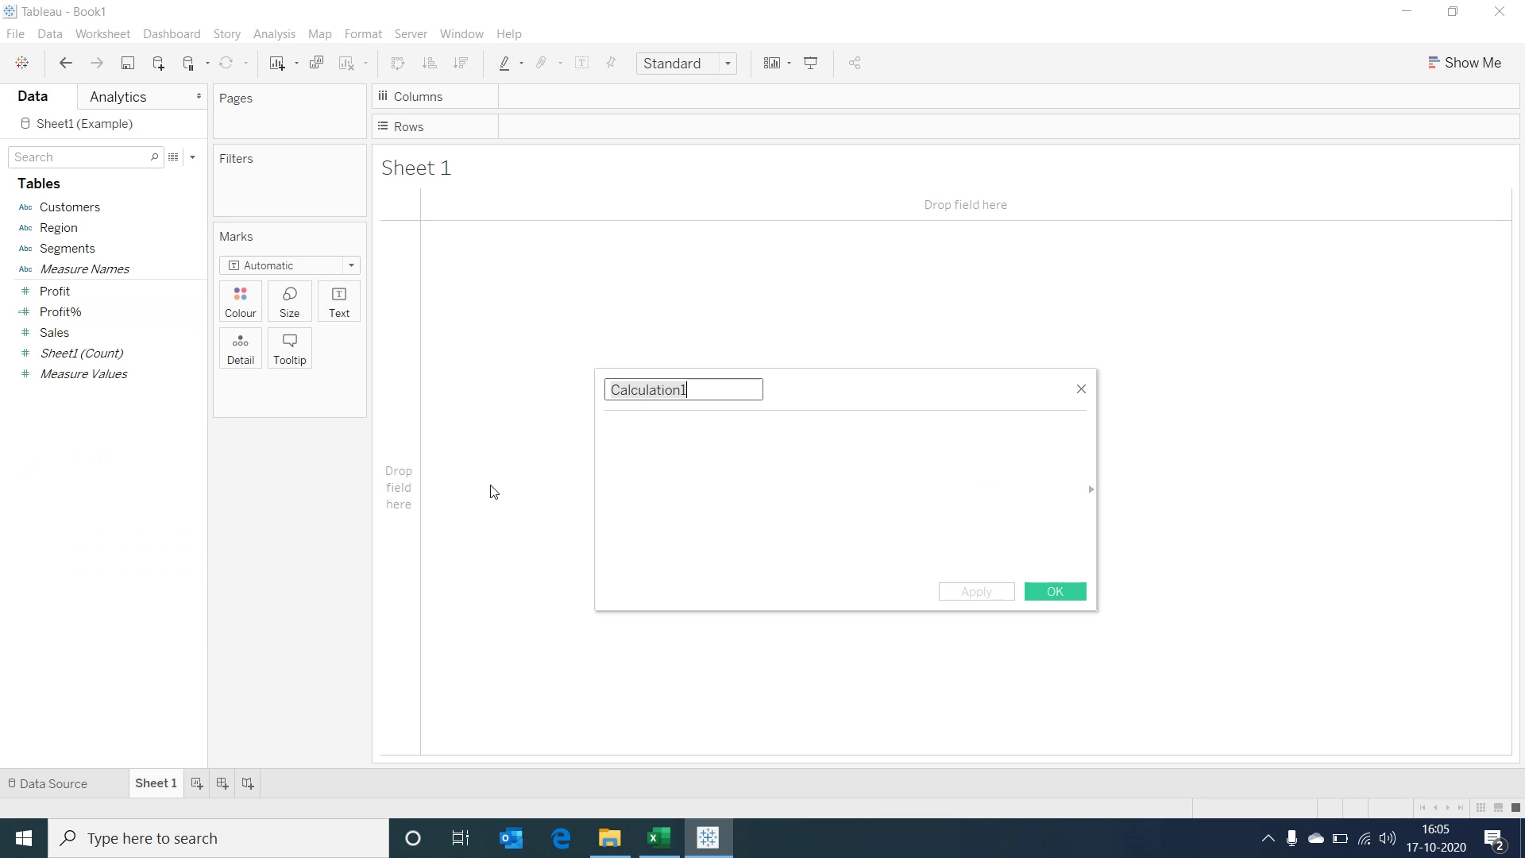
type("Heading")
left_click(626, 463)
type("'Heading'")
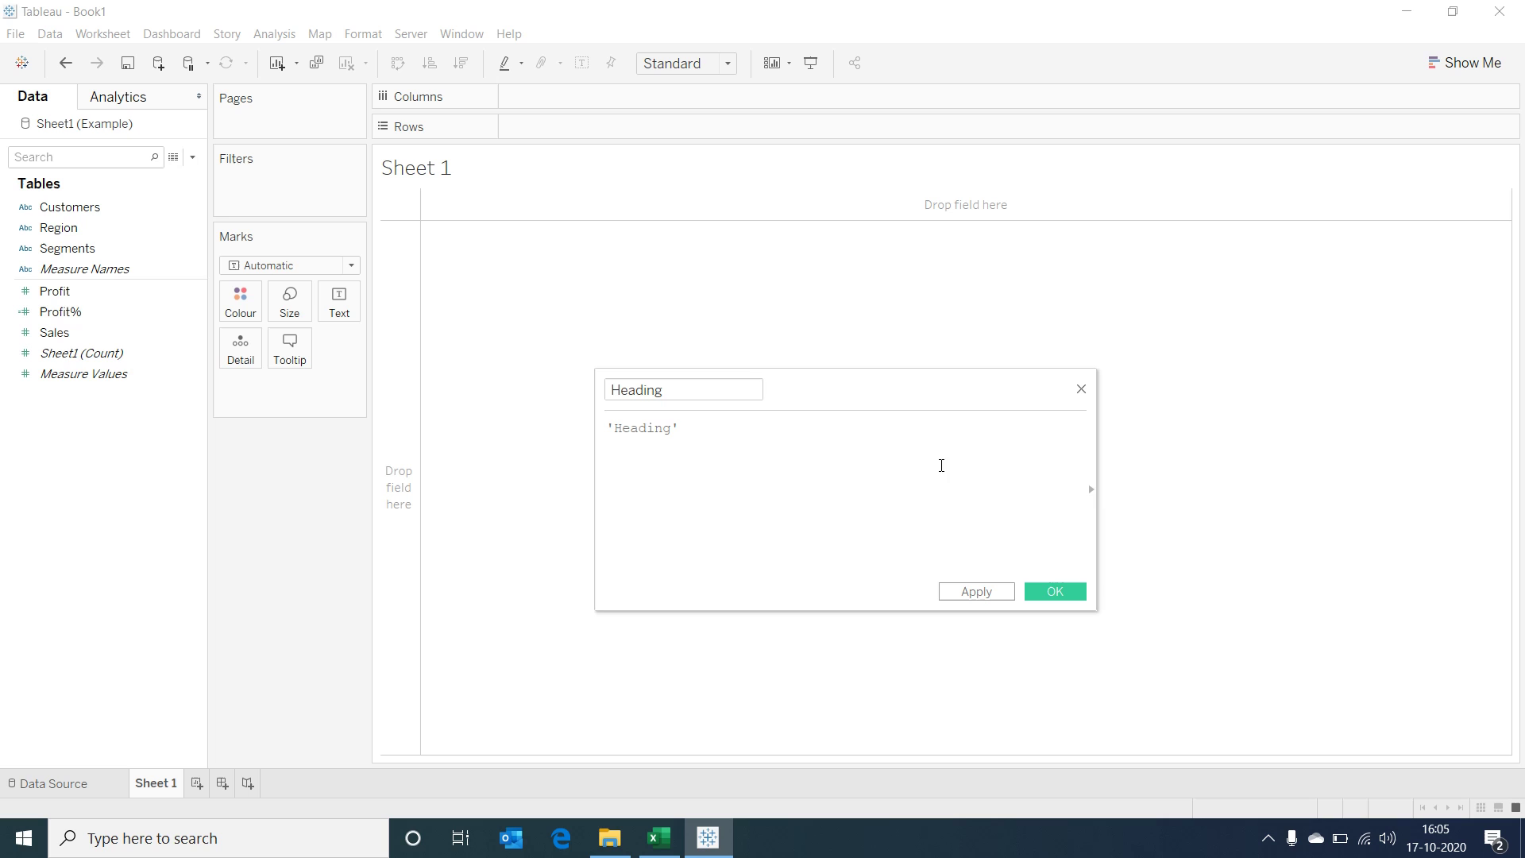
left_click(1055, 591)
Chart Customers as descending horizontal Sales and Profit bars, filtered by Region with all regions
double_click(102, 208)
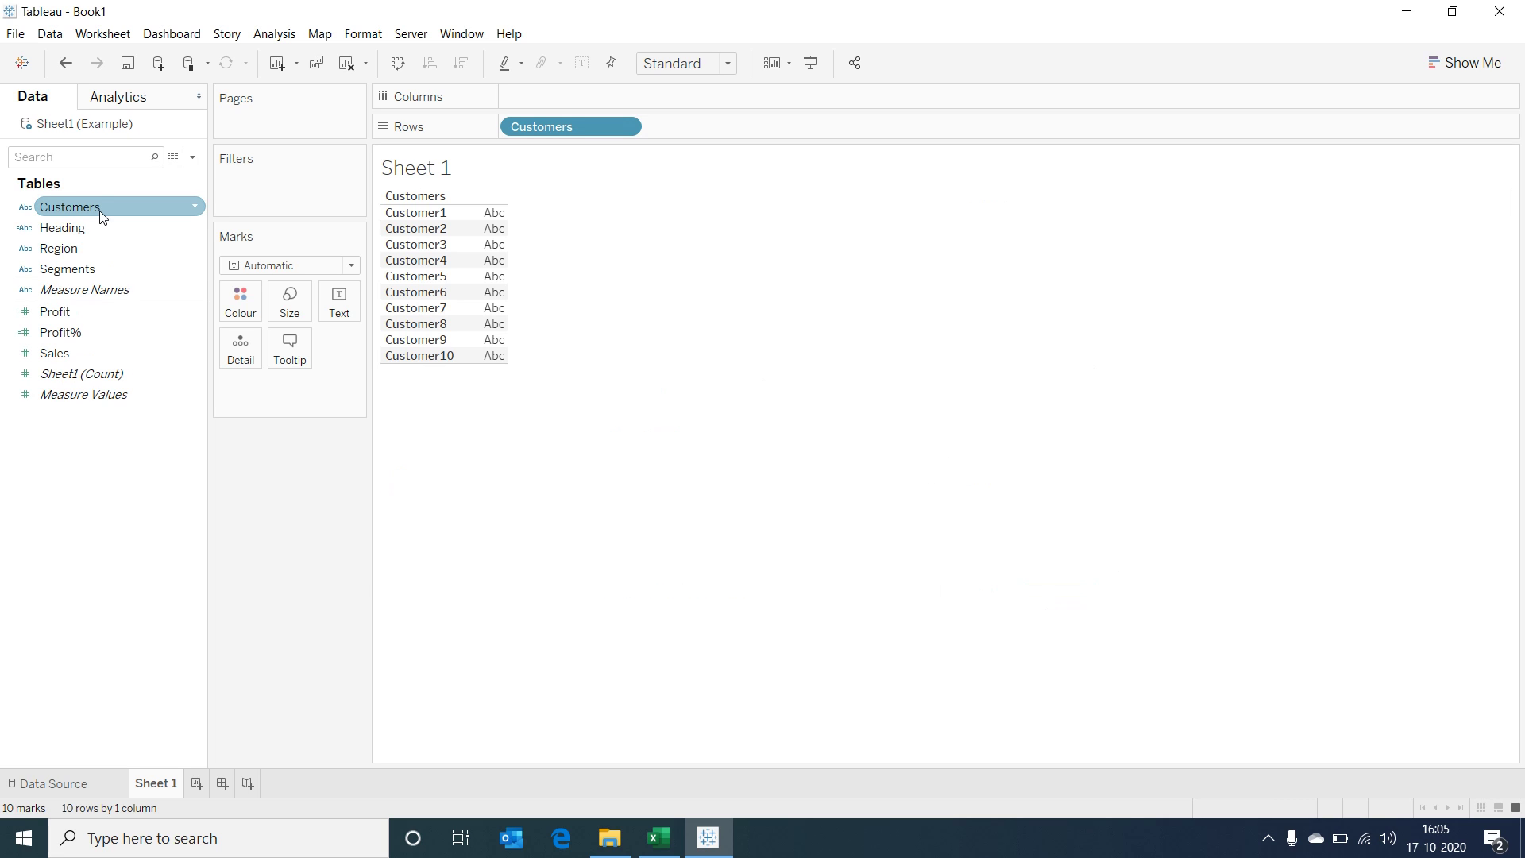
double_click(65, 353)
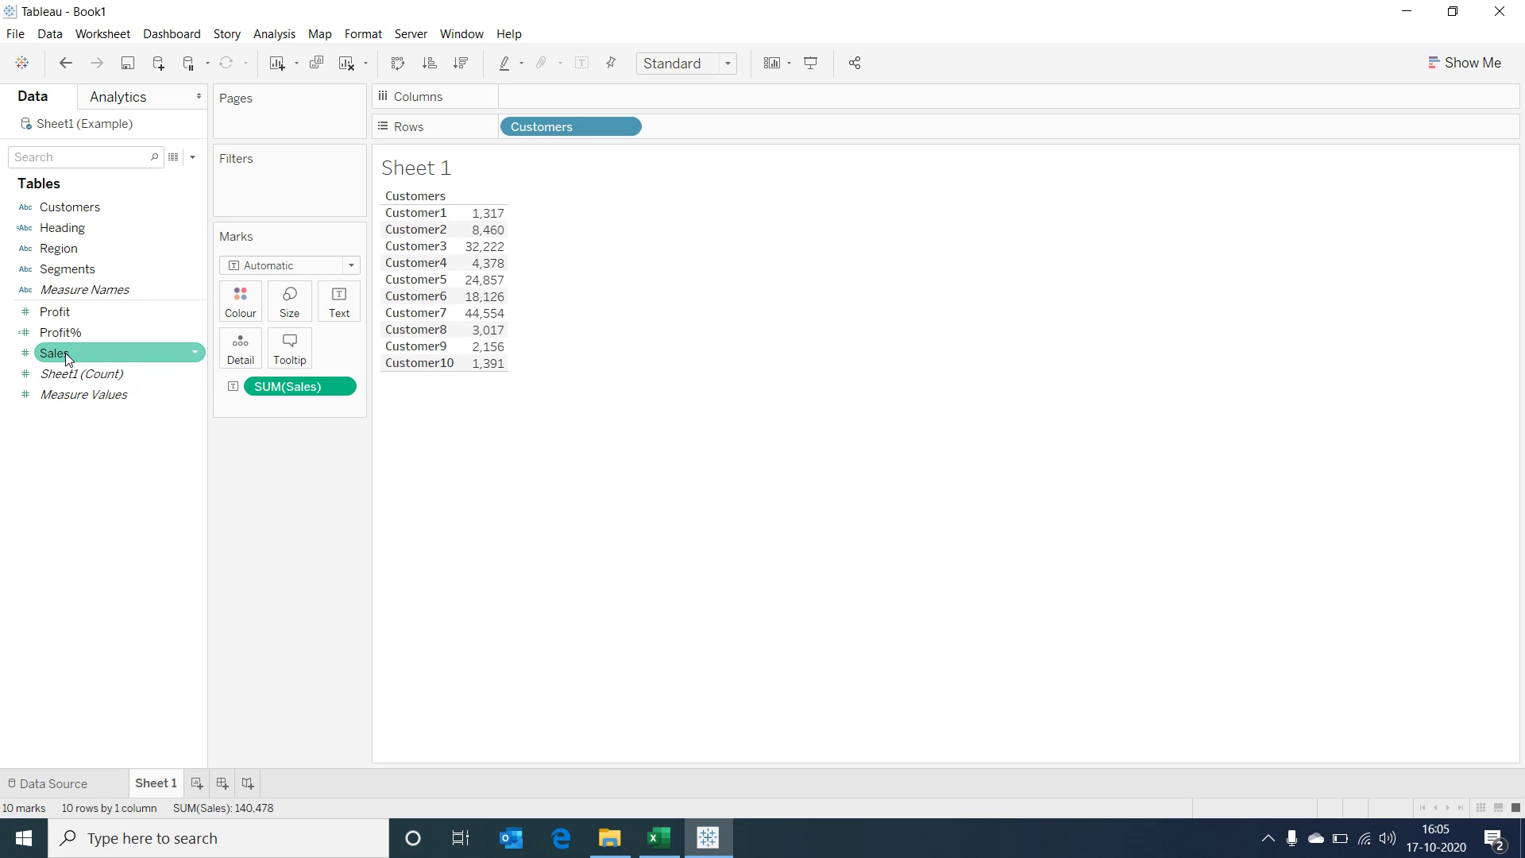
double_click(65, 311)
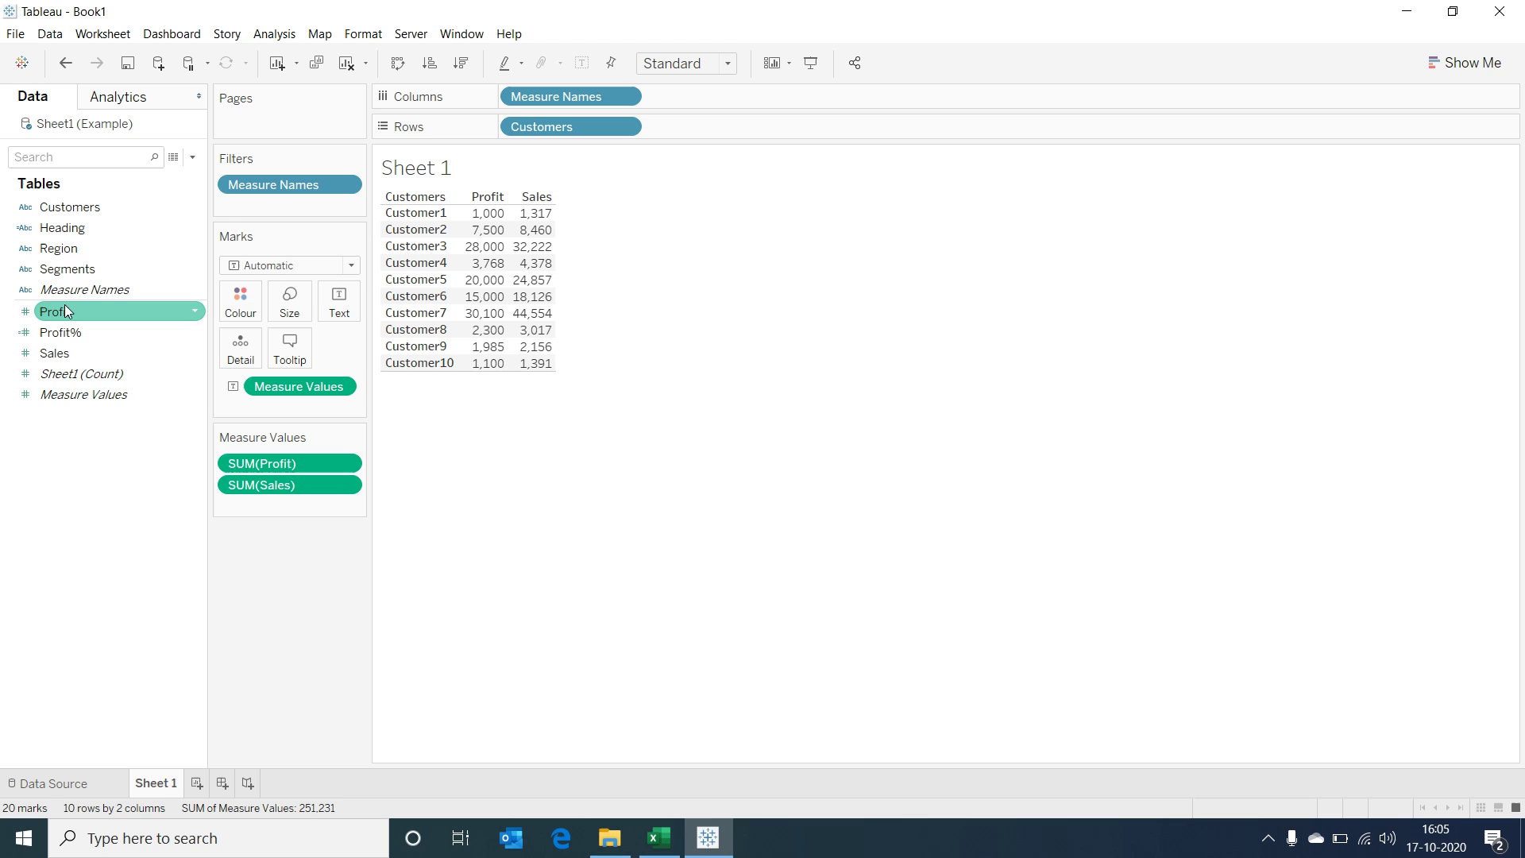
left_click(1465, 65)
left_click(1368, 227)
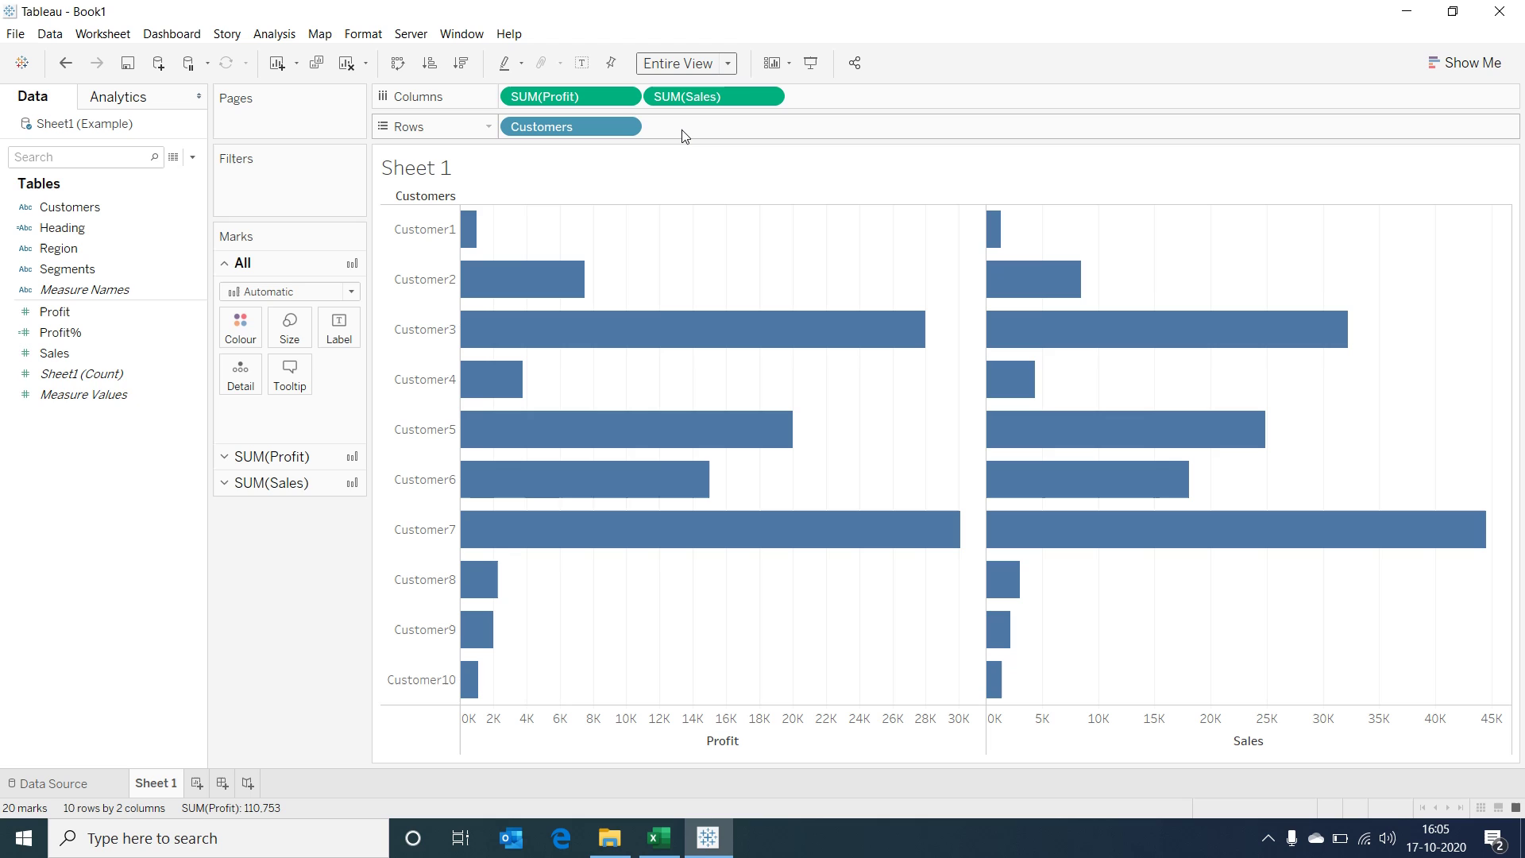
left_click(461, 63)
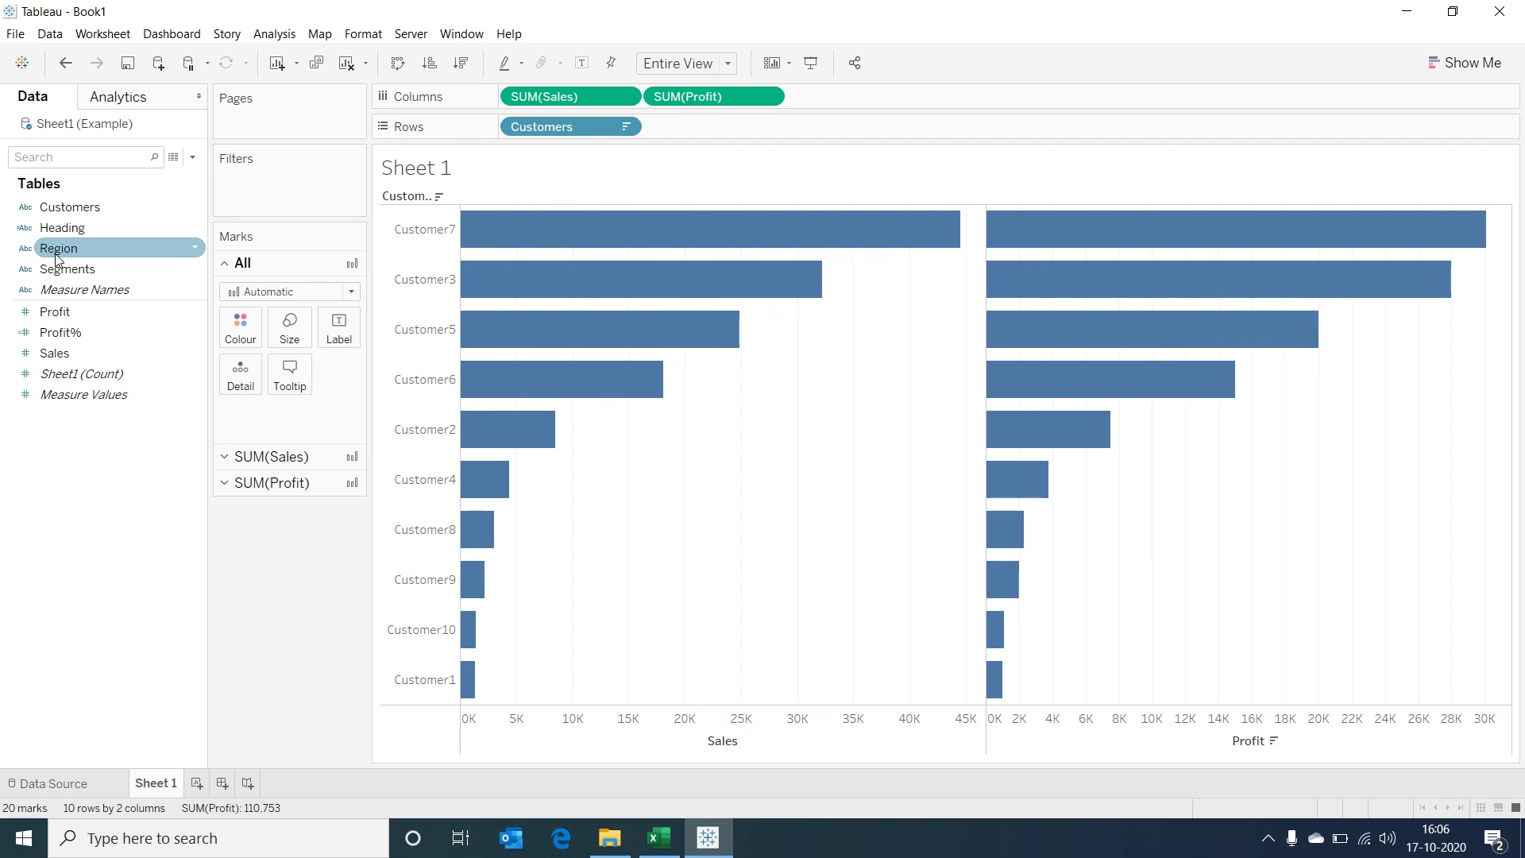
left_click_drag(54, 253, 235, 193)
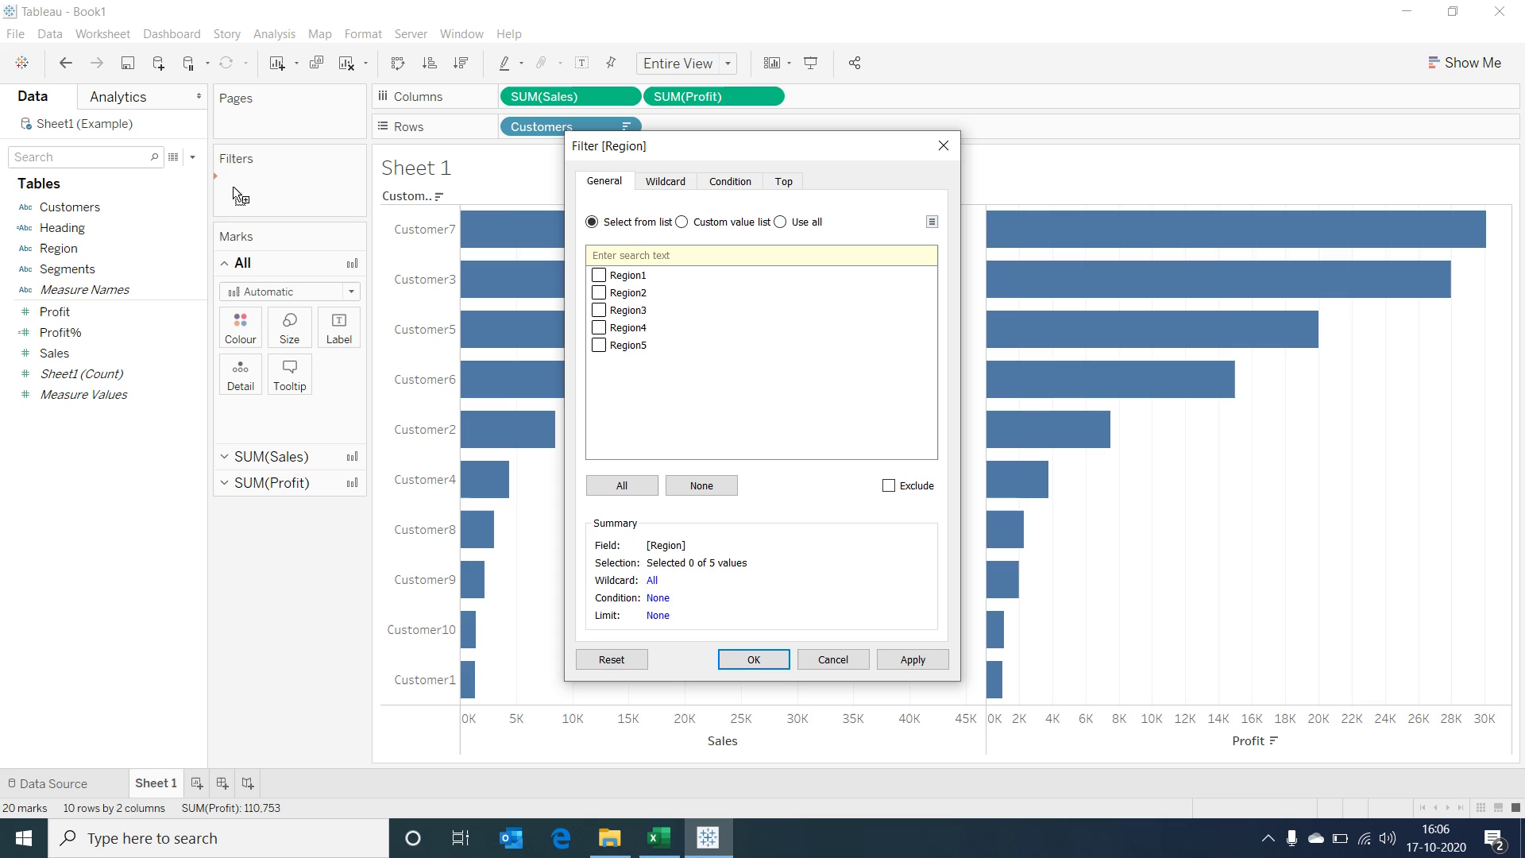
left_click(623, 486)
key("Return")
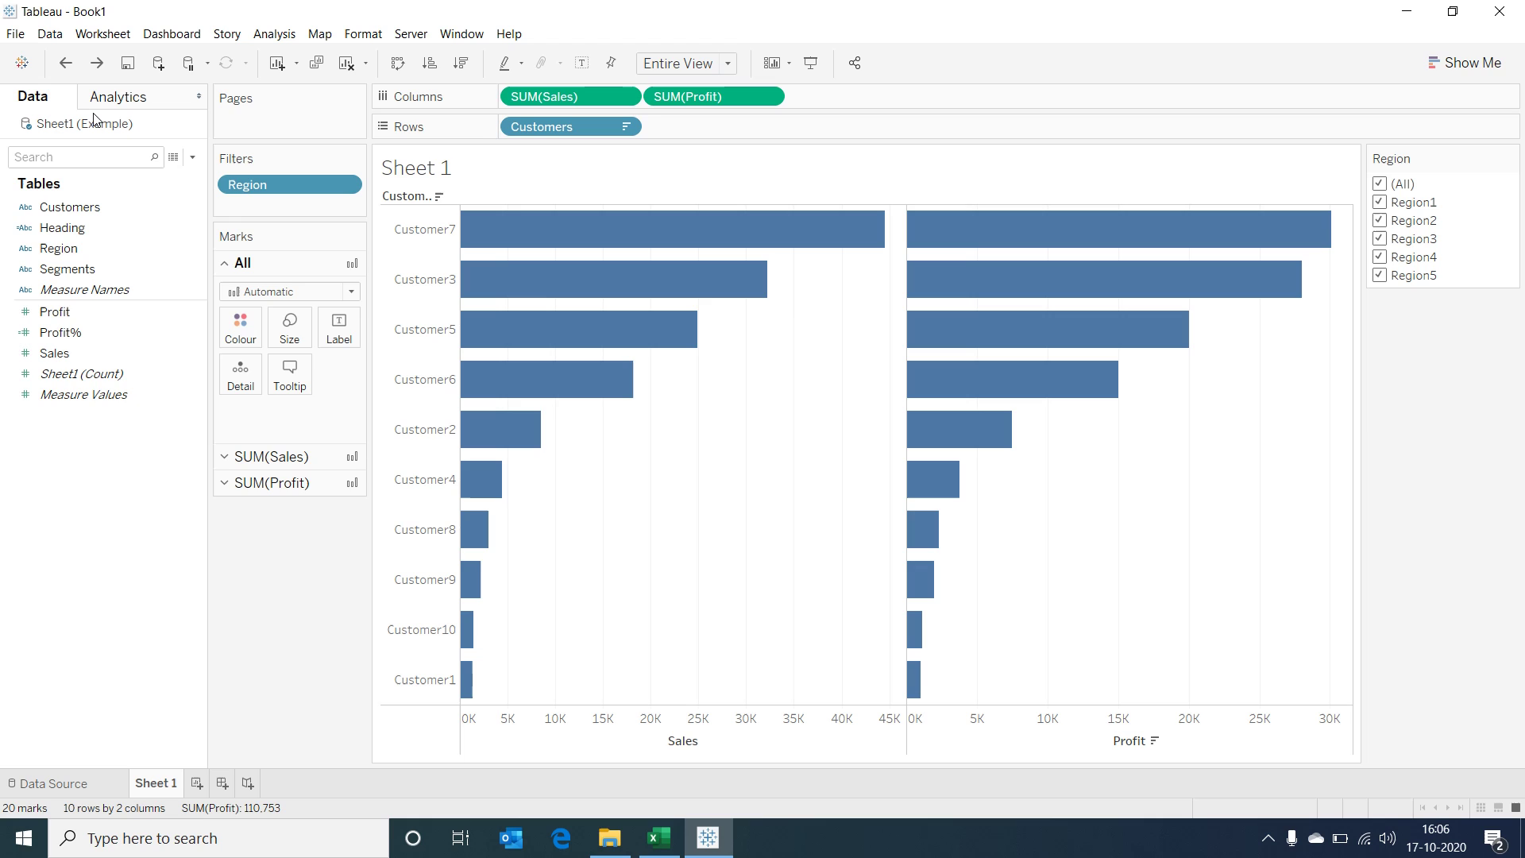
Export Sheet 1 via Worksheet > Export > Crosstab to Excel
left_click(104, 39)
mouse_move(130, 106)
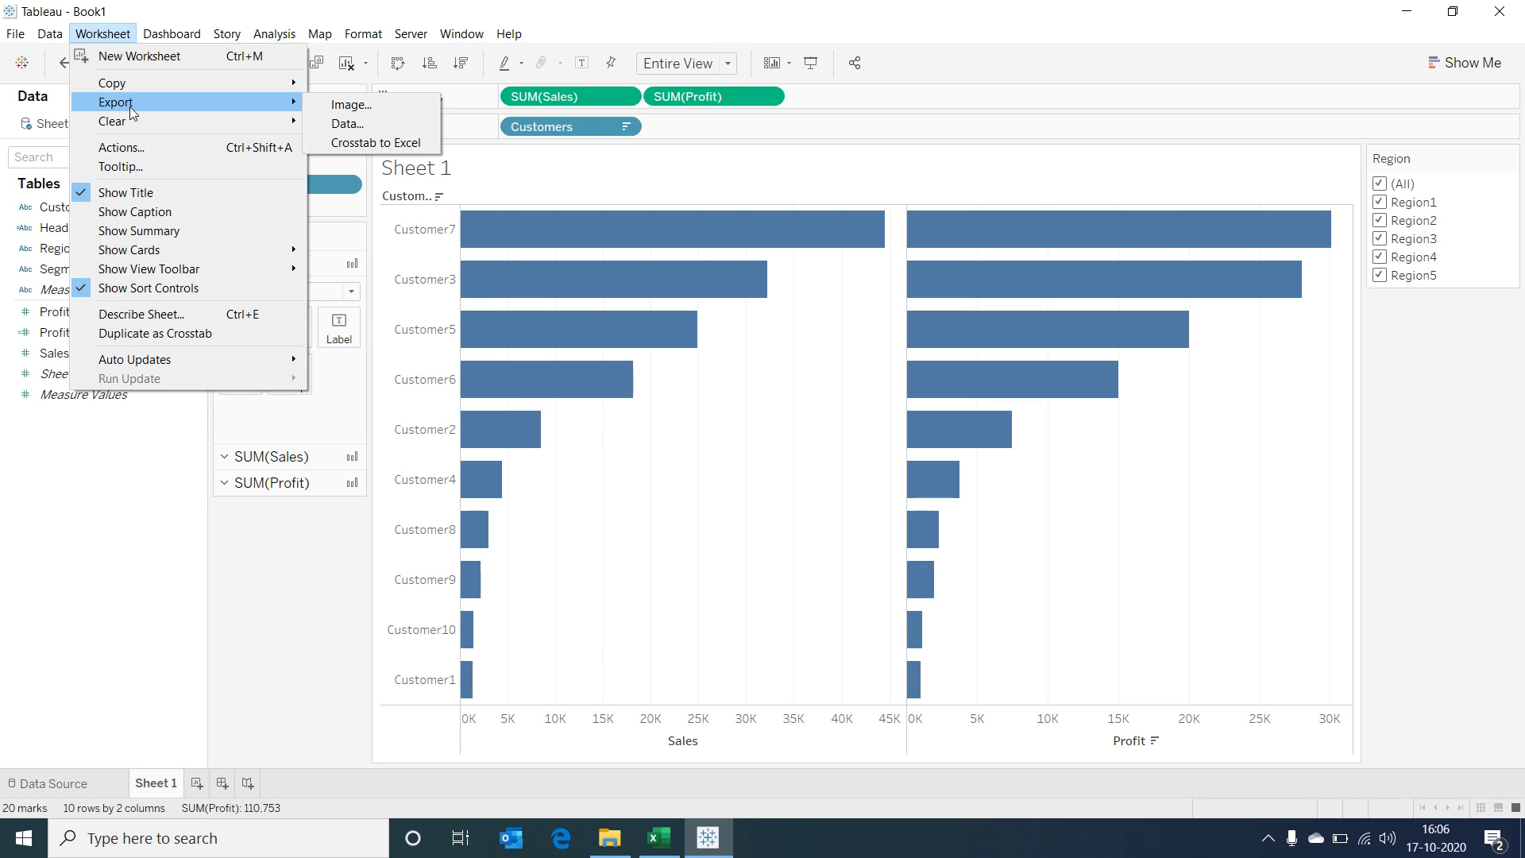
left_click(374, 143)
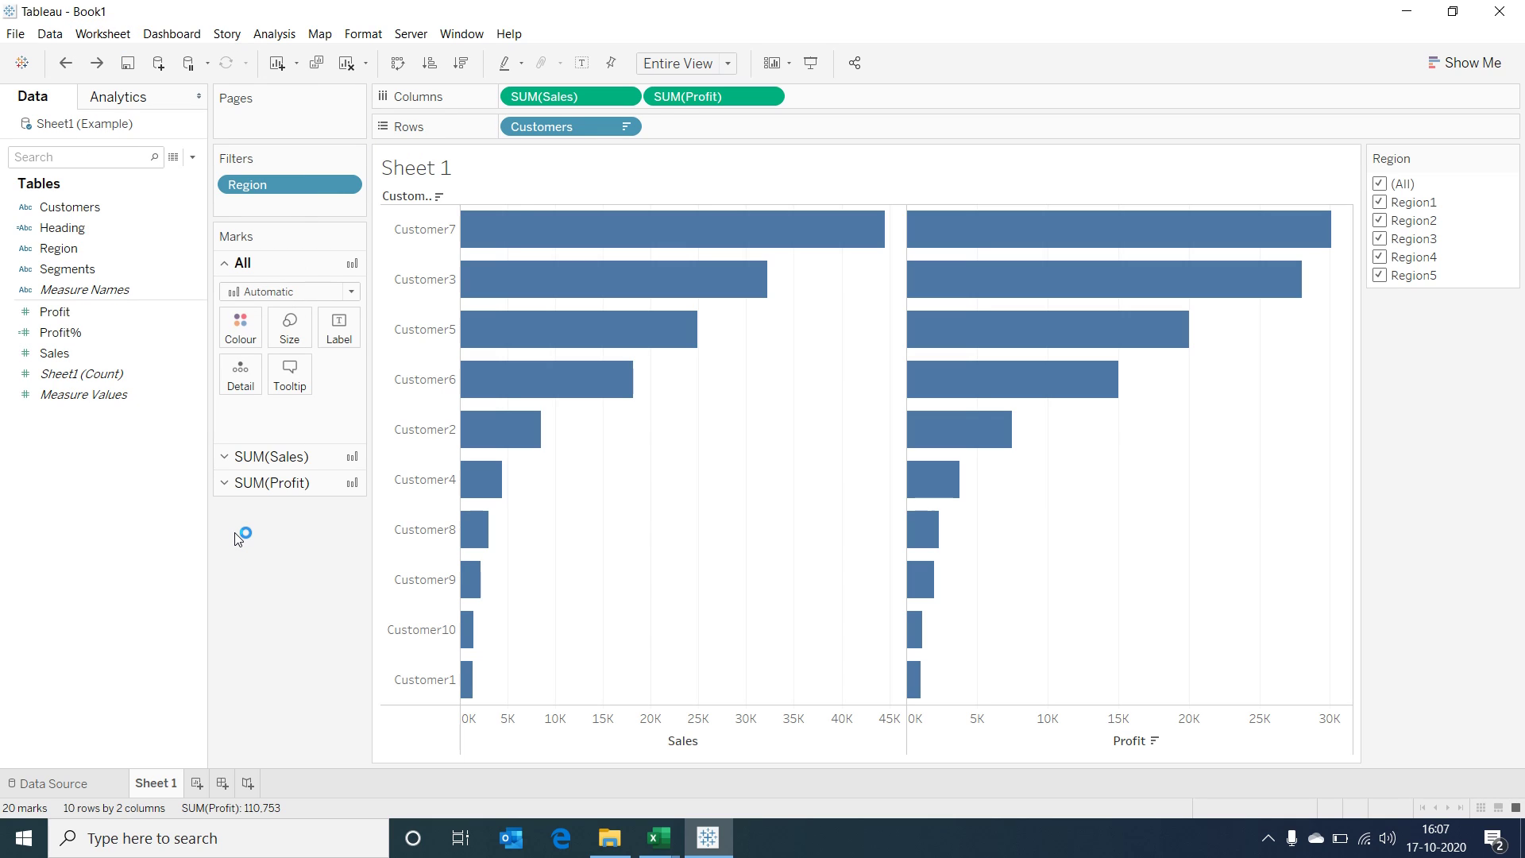
In Book1, check the Profit values in B4–B10, then select the table A1:C11
mouse_move(659, 837)
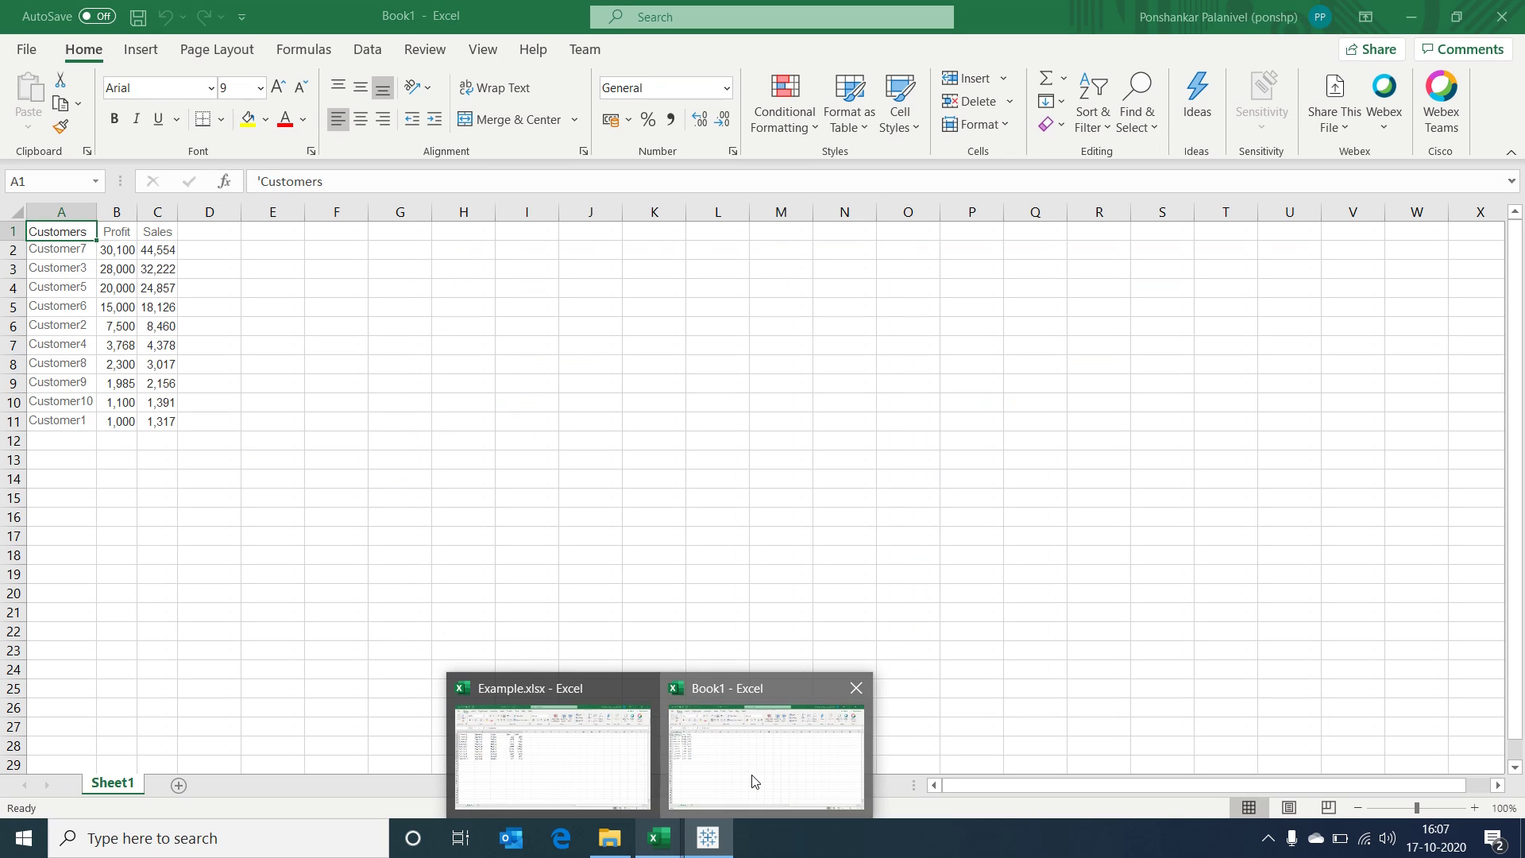
left_click(753, 787)
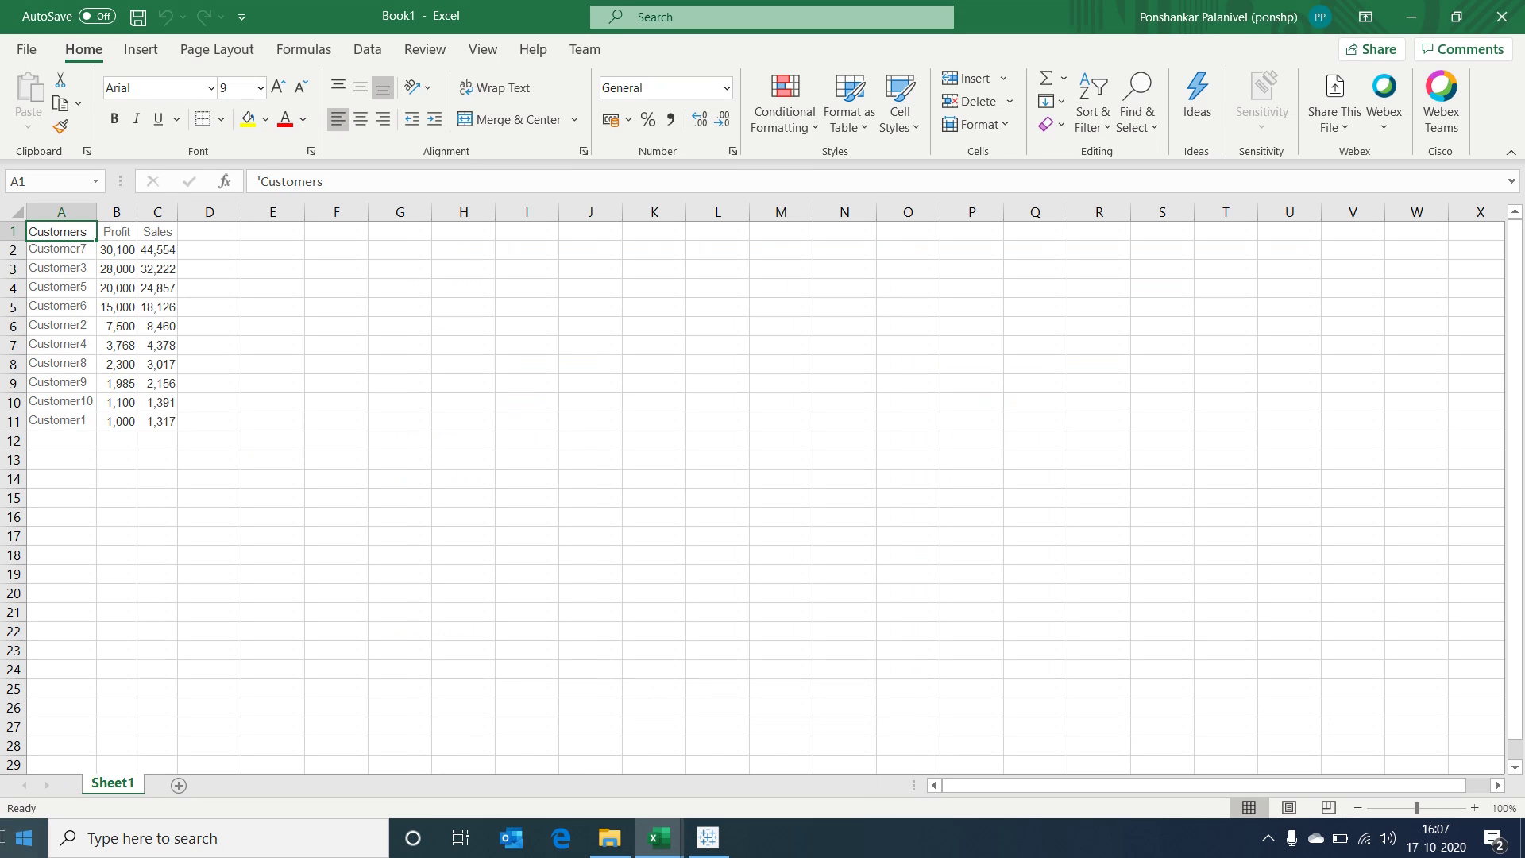
left_click(109, 288)
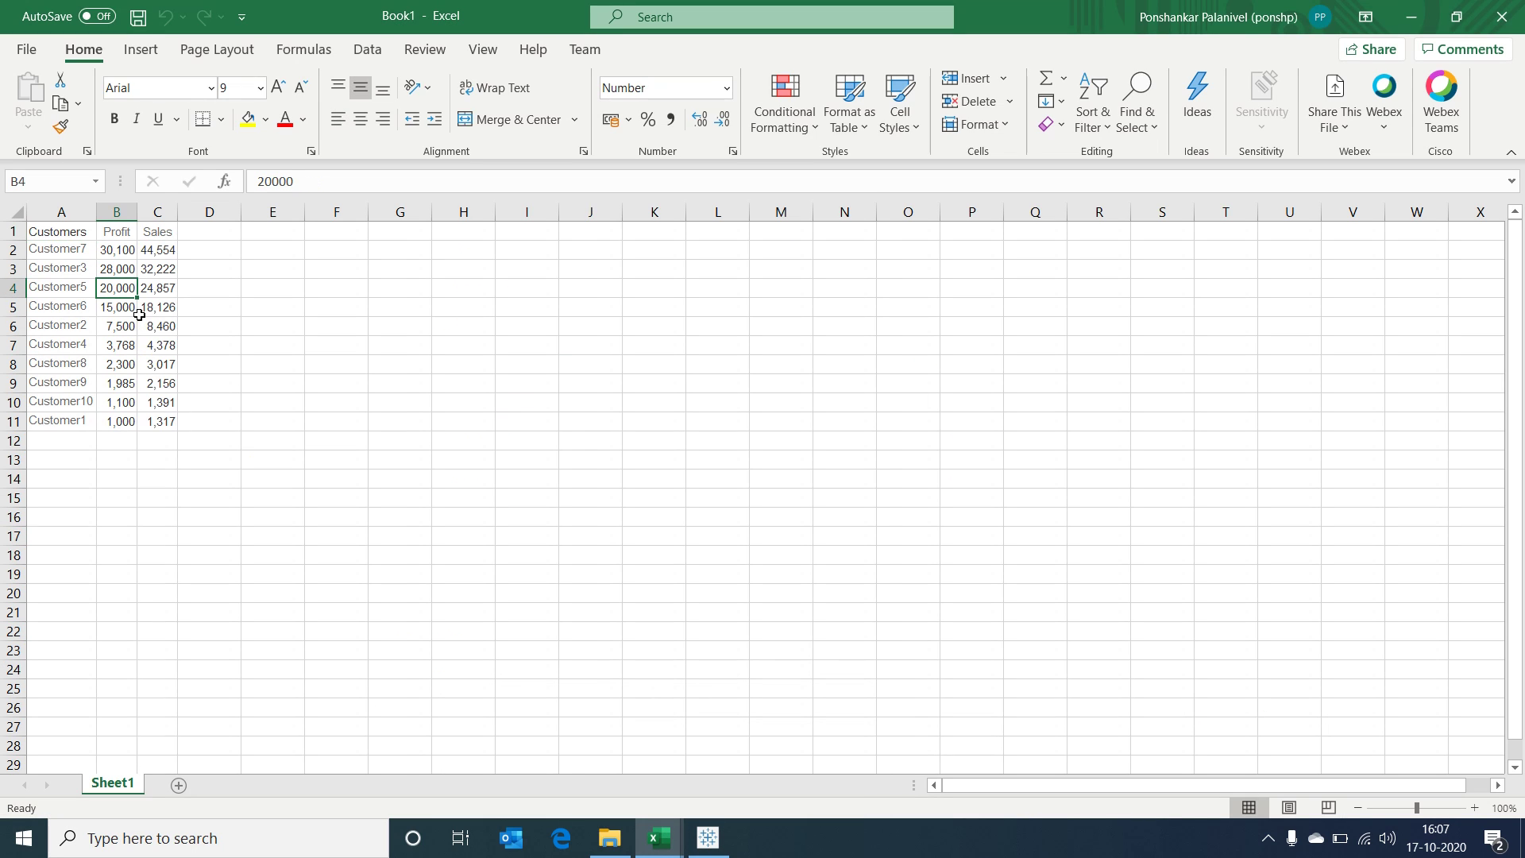
left_click(110, 311)
left_click(114, 341)
left_click(122, 404)
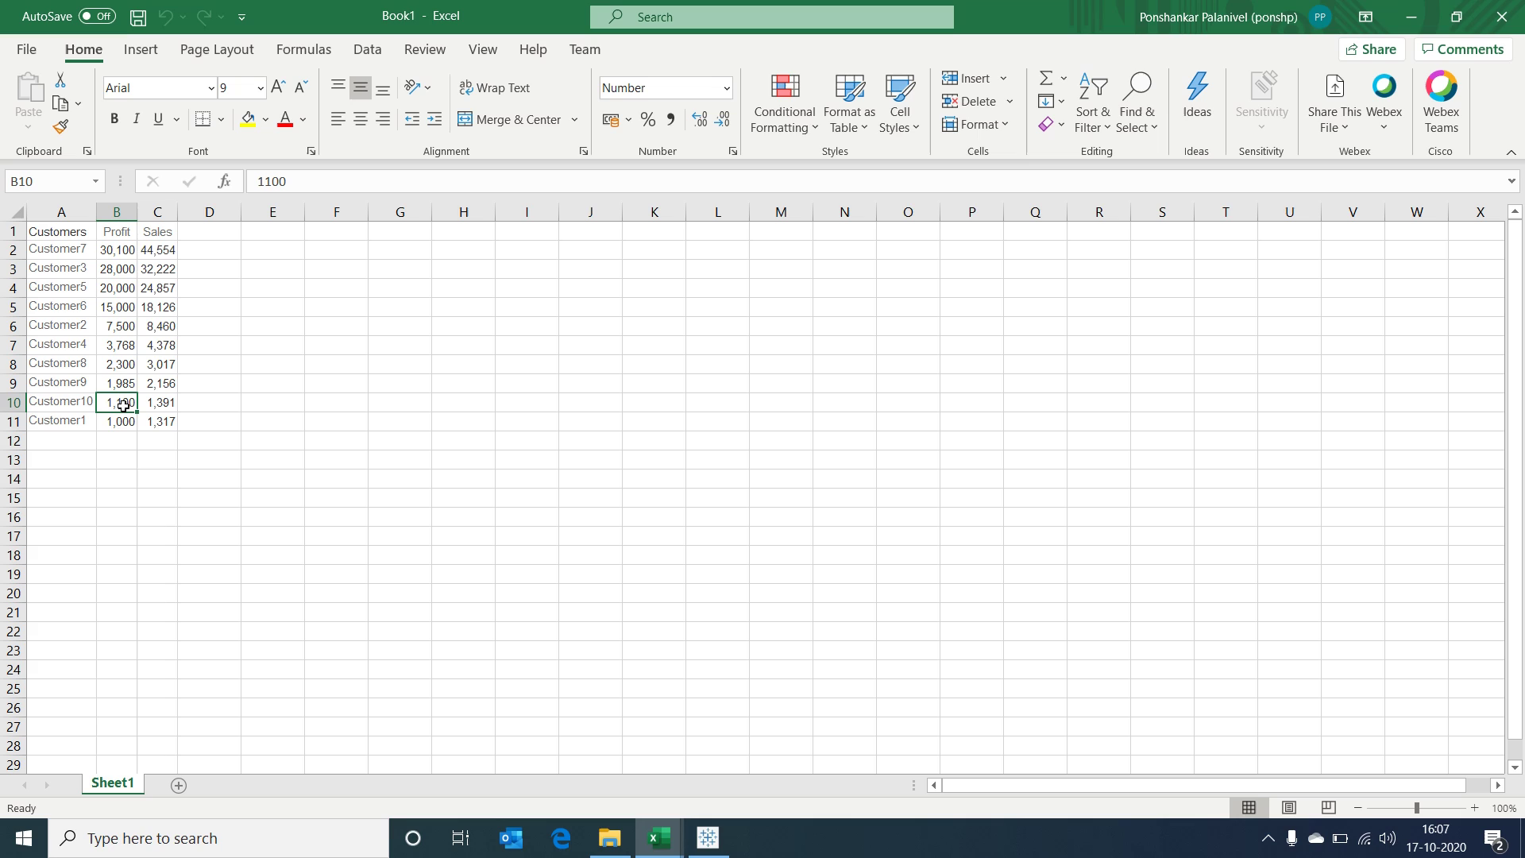
key("ctrl+Home")
key("shift+Right")
key("shift+Right")
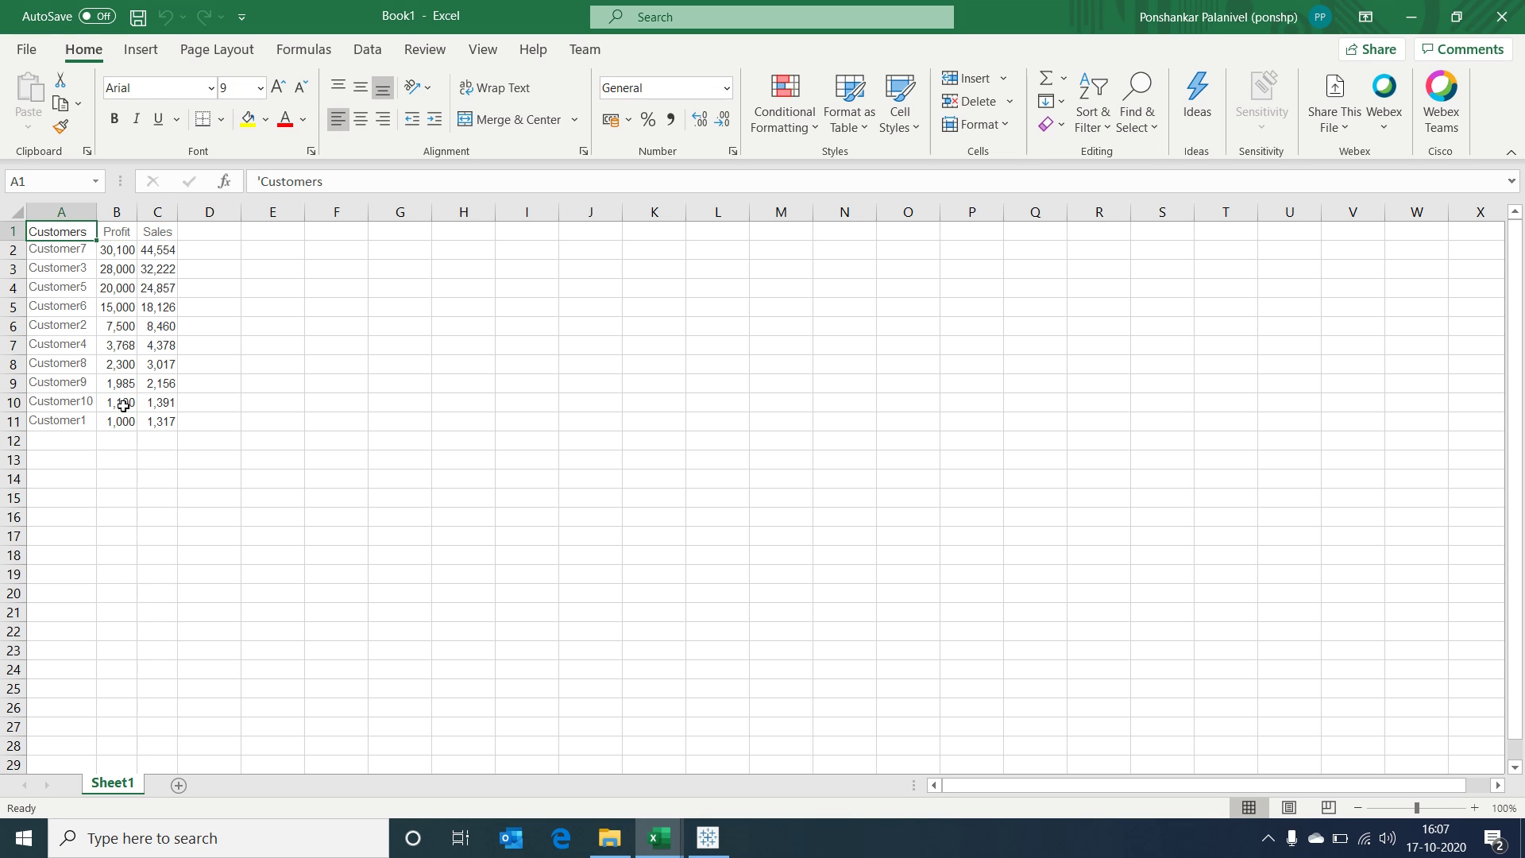
key("ctrl+shift+Down")
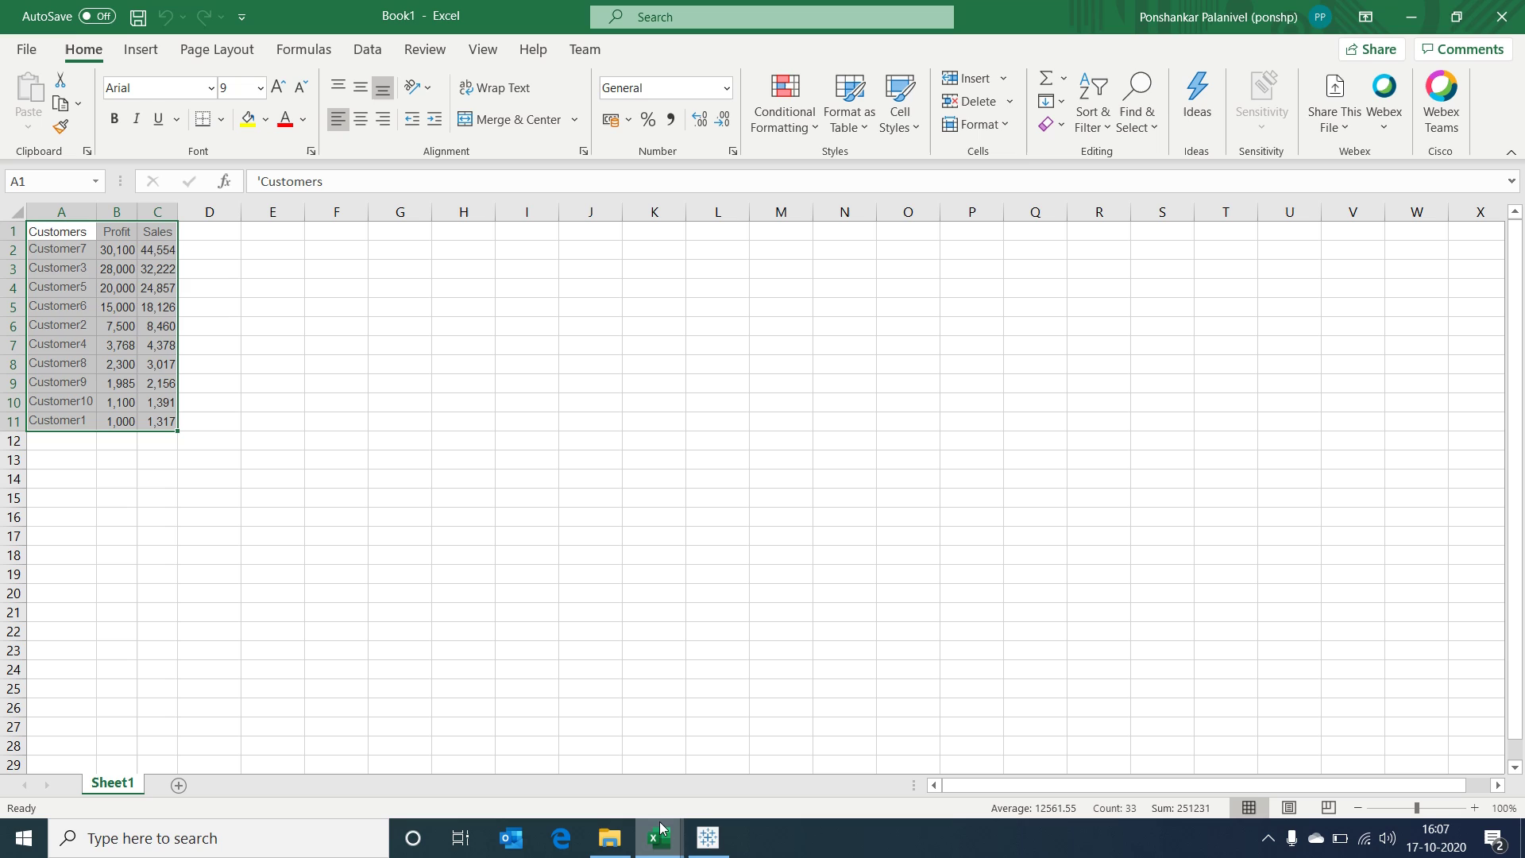
Create Dashboard 1 with Sheet 1 and place an Extension object below the chart
left_click(709, 838)
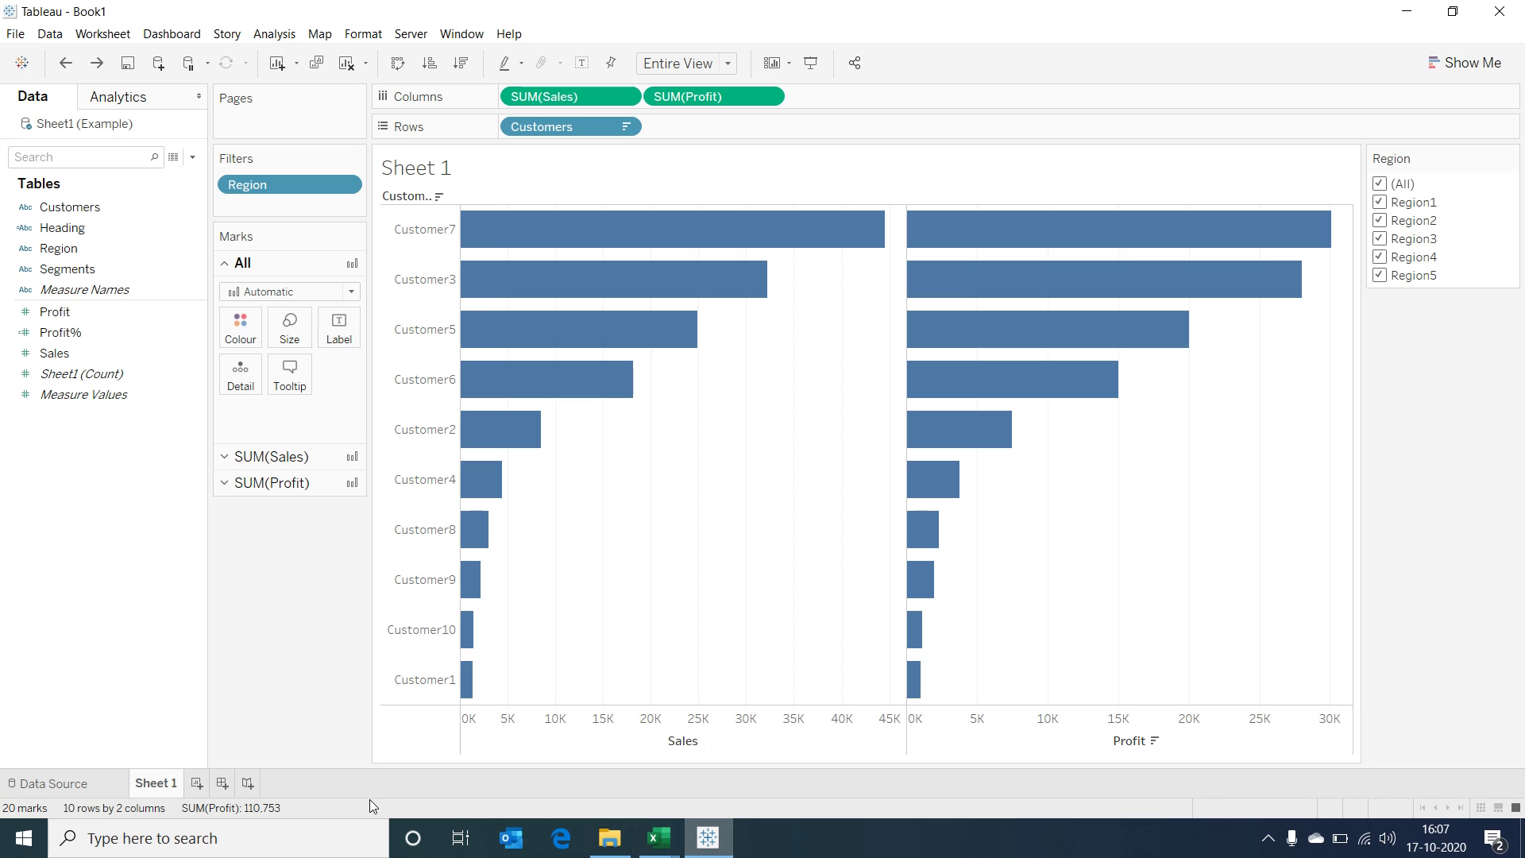
left_click(222, 783)
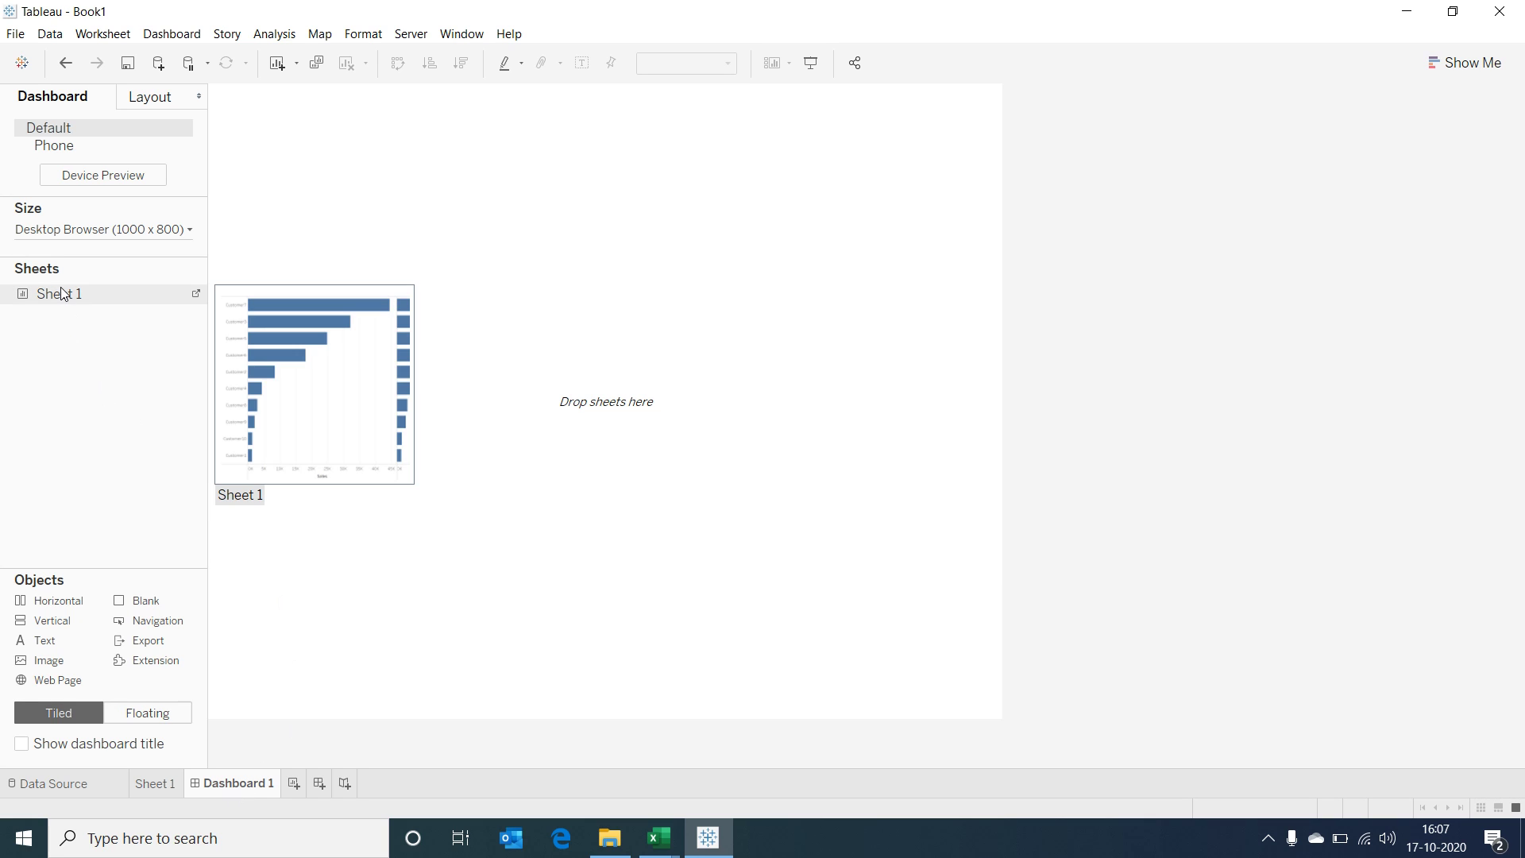
left_click_drag(61, 288, 475, 274)
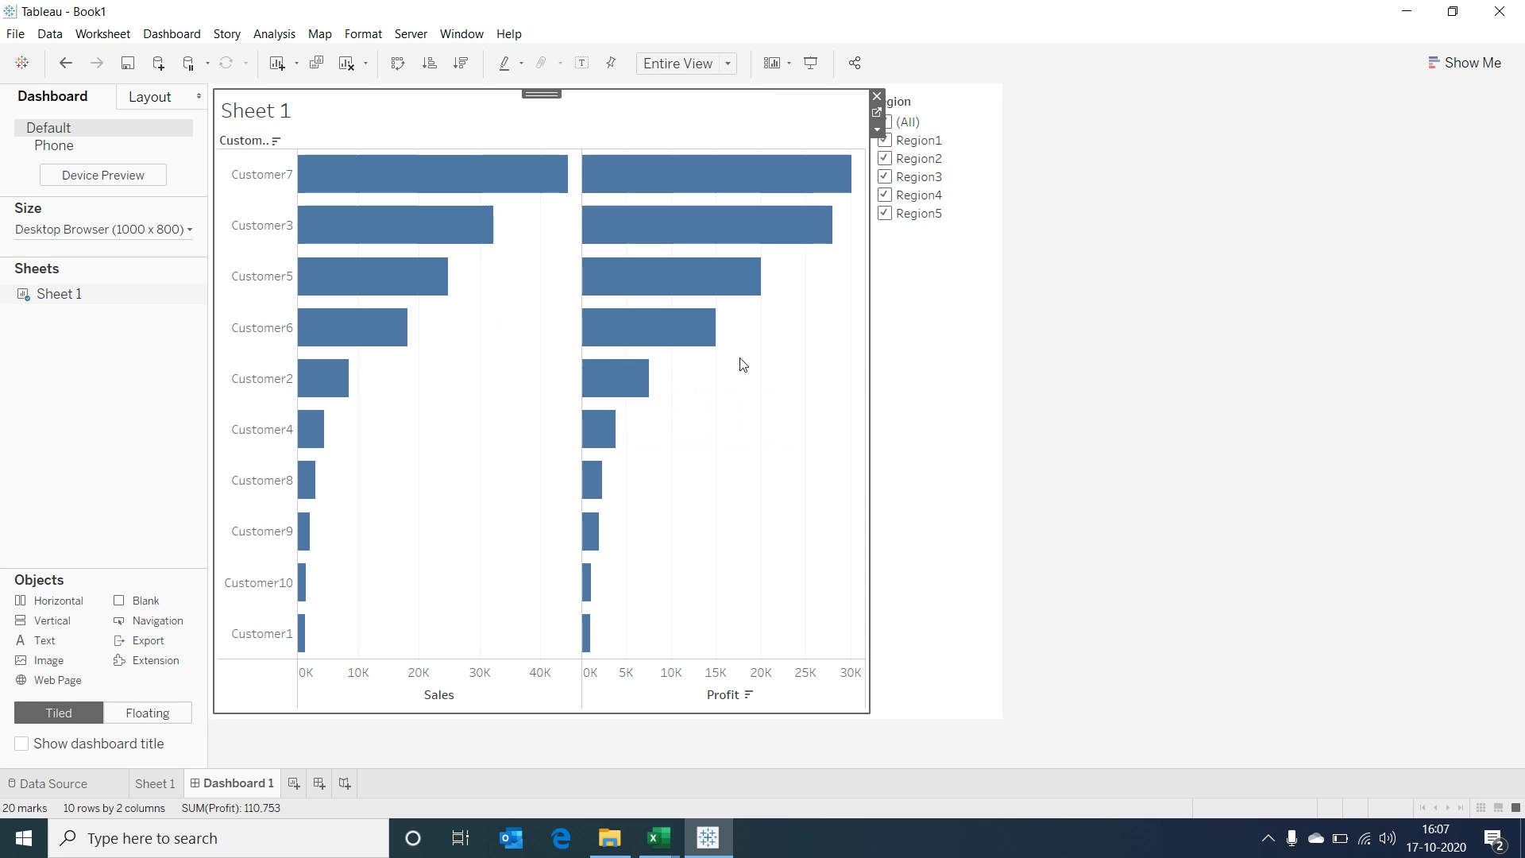
left_click(967, 391)
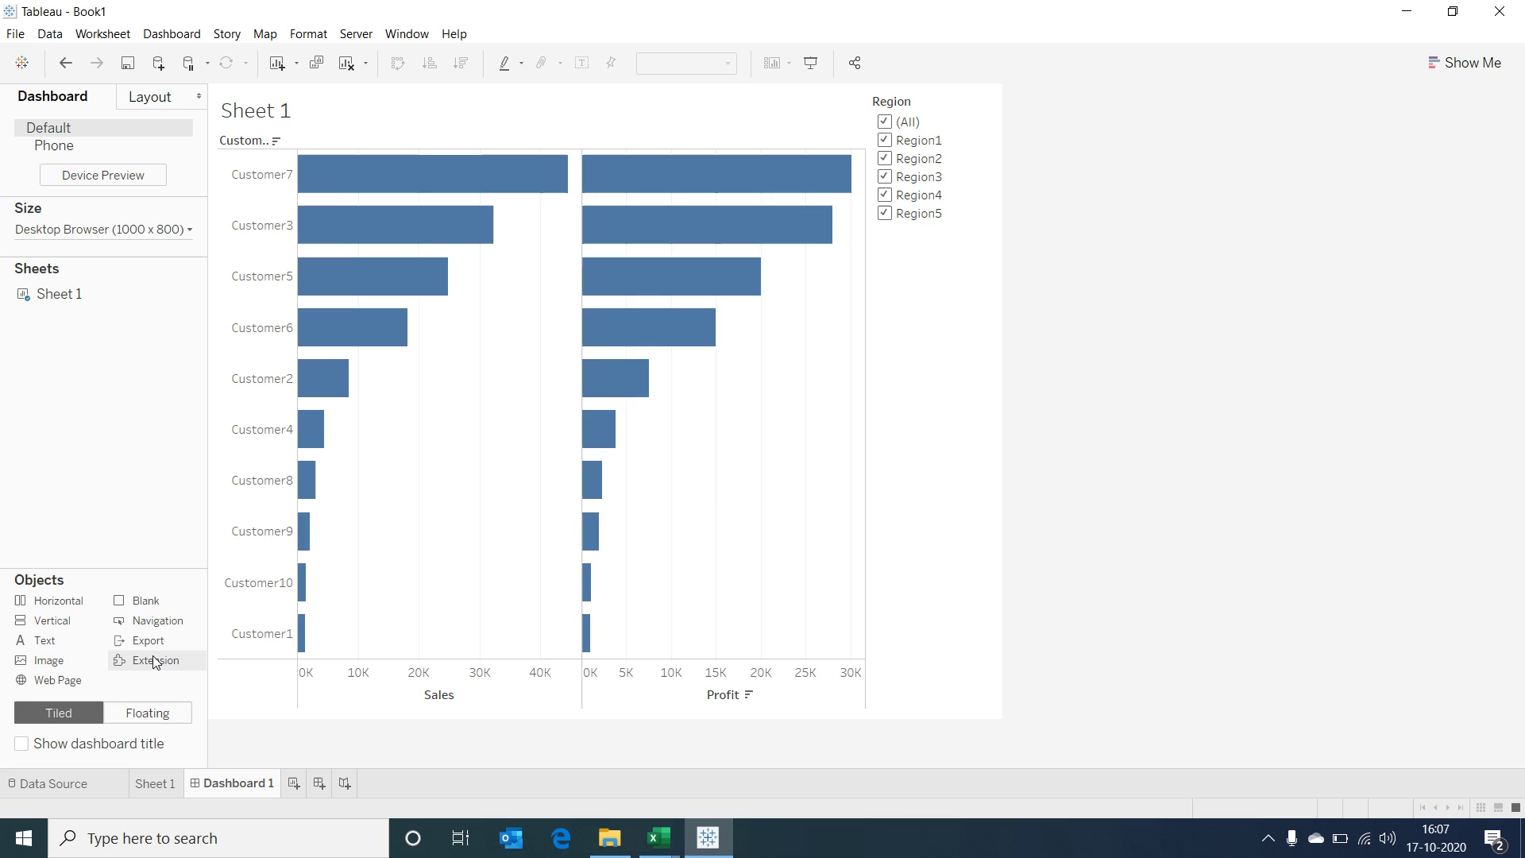
left_click_drag(199, 676, 483, 650)
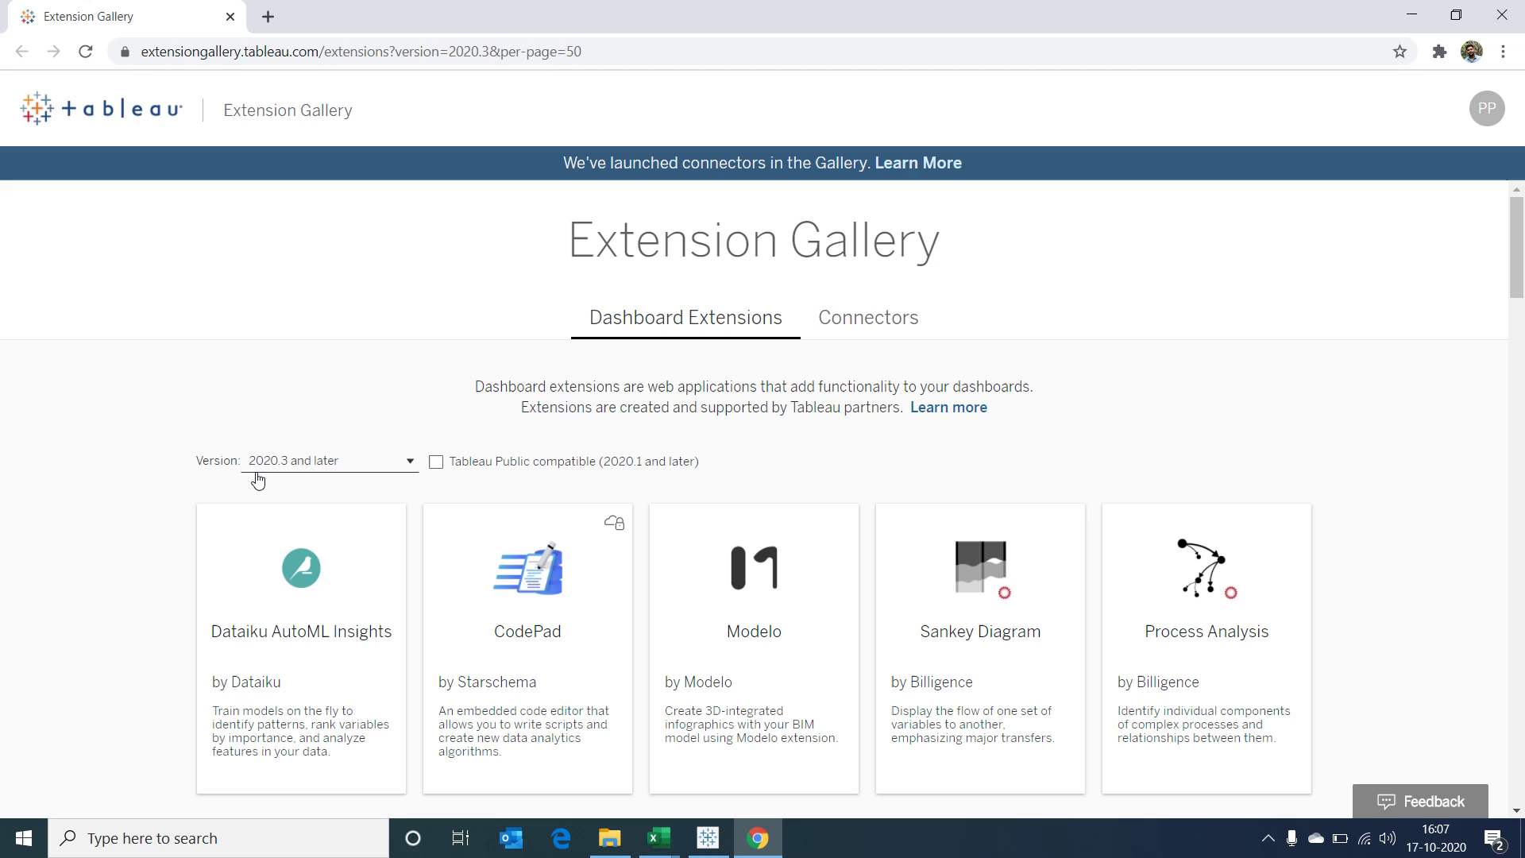
List 2019.4–2020.2 extensions, open Export All, and download its .trex file
left_click(411, 466)
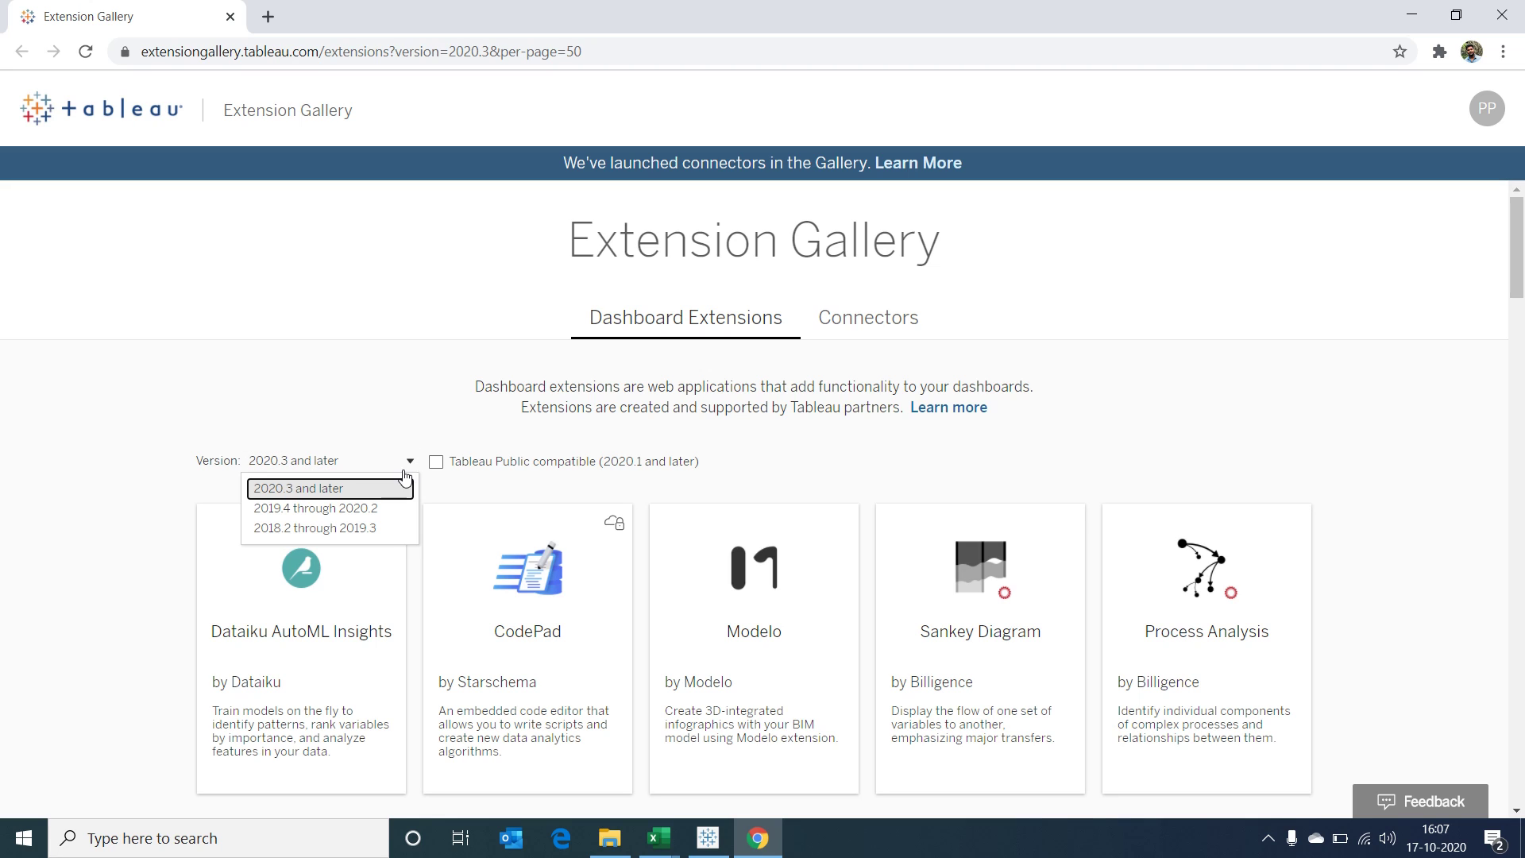
left_click(373, 515)
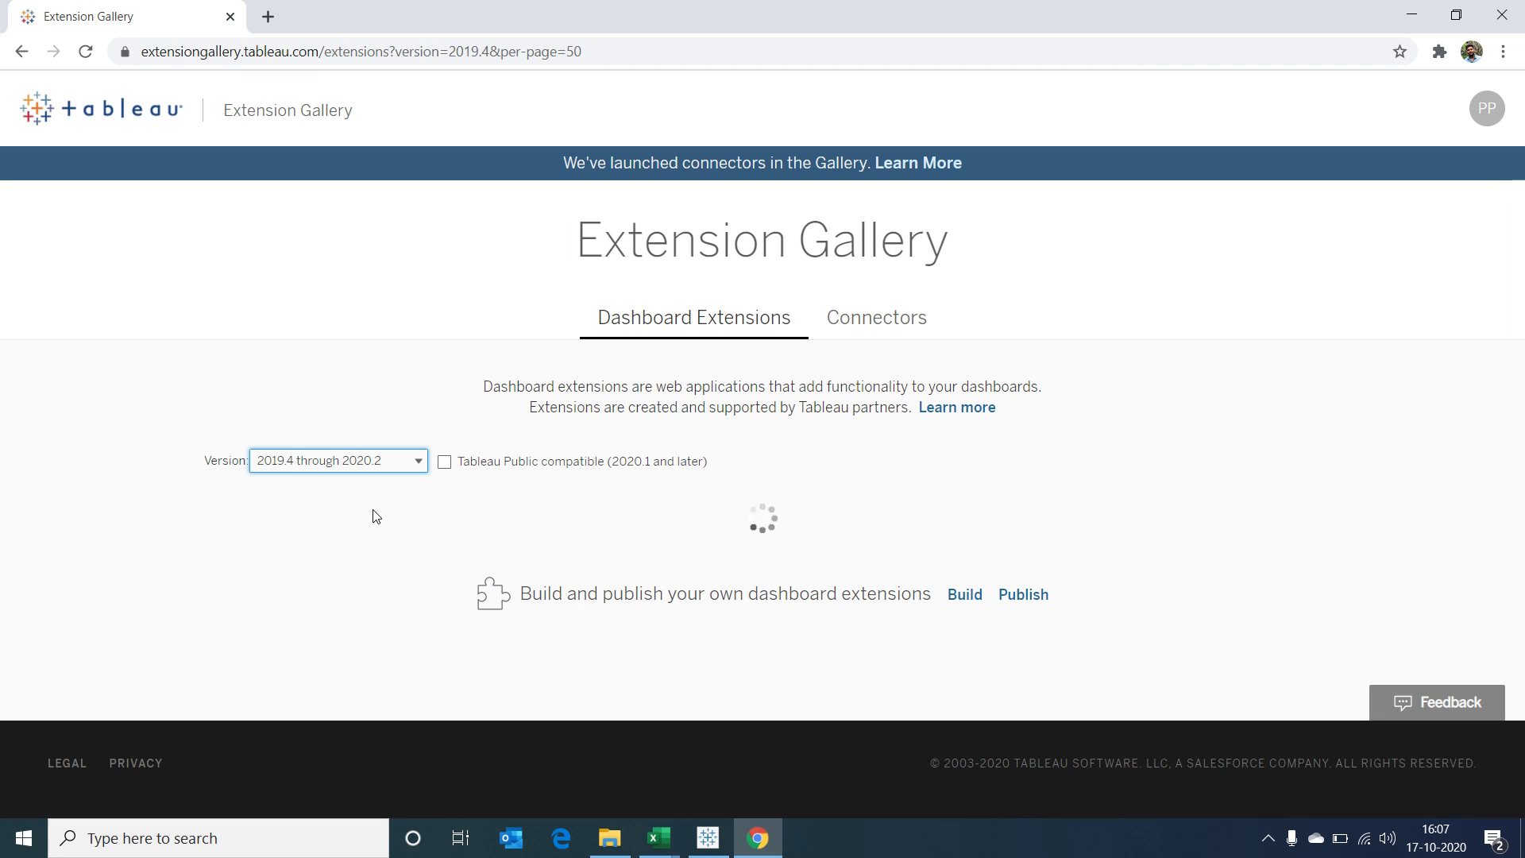
scroll(1351, 487, "down", 8)
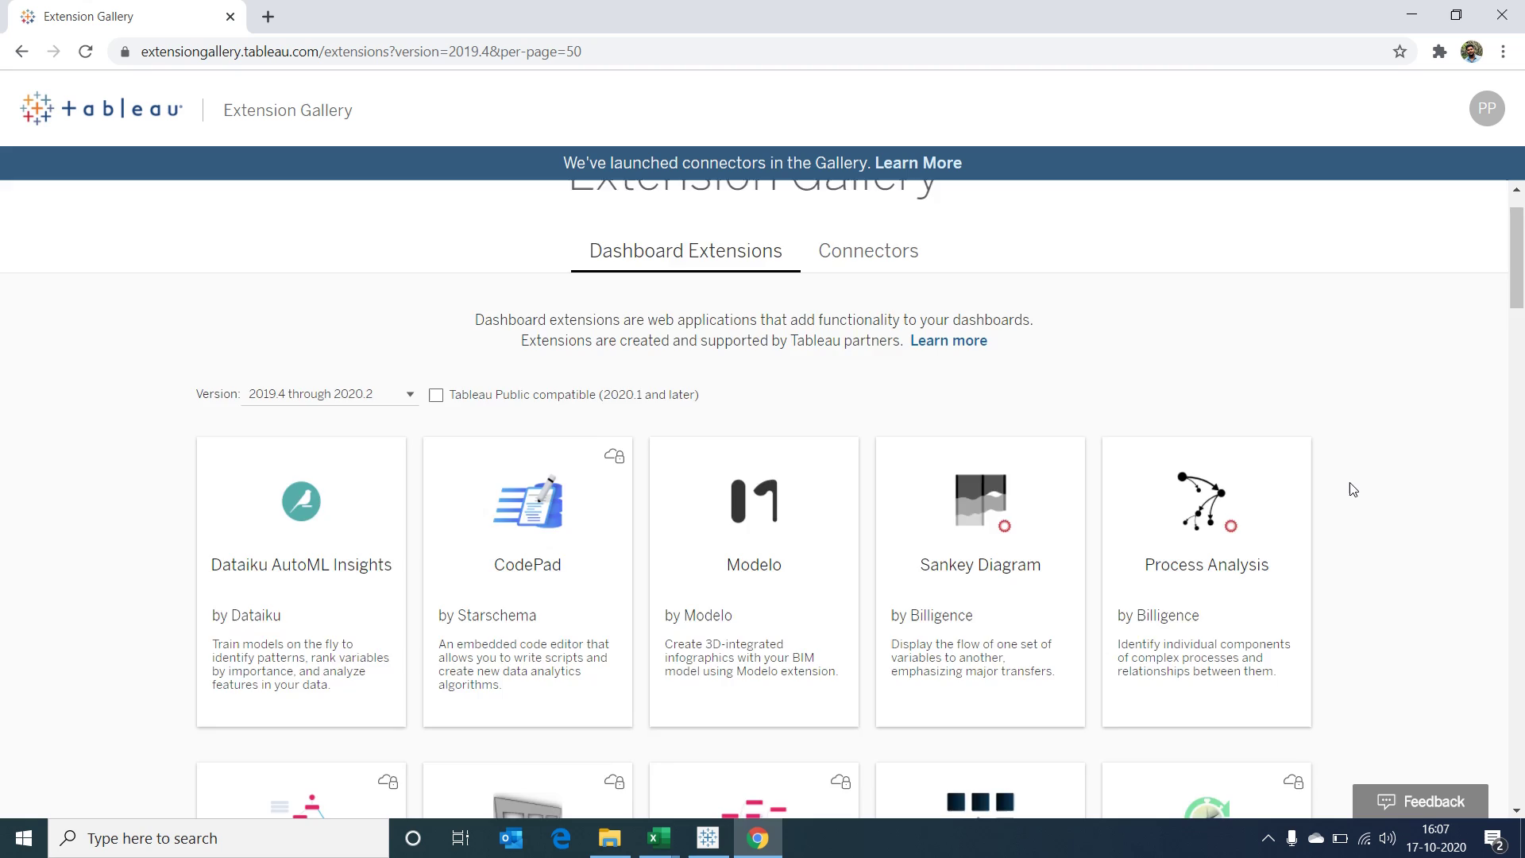
scroll(1357, 489, "down", 20)
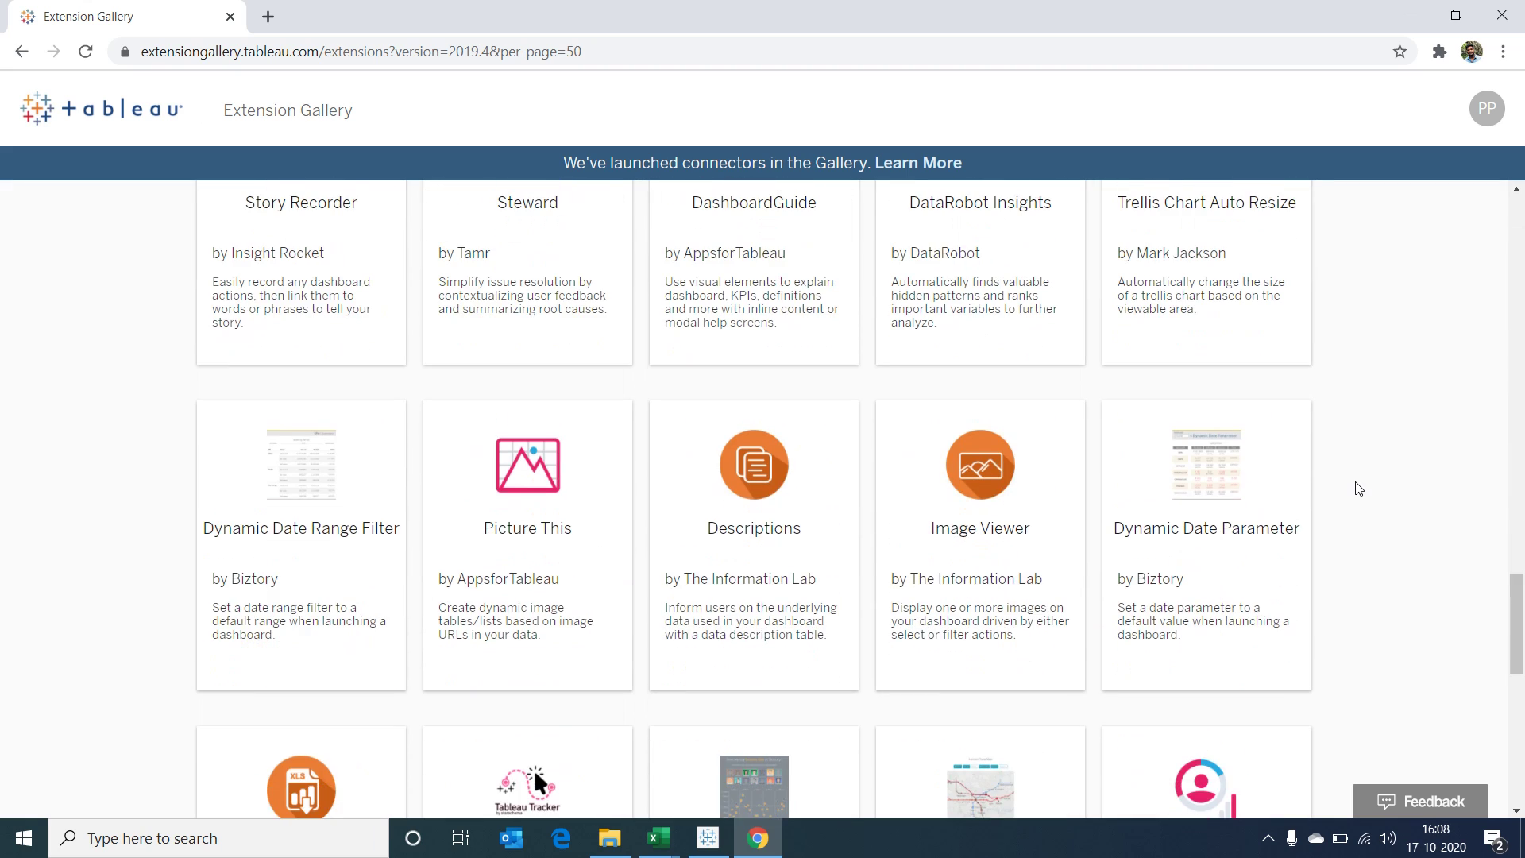
scroll(1358, 489, "down", 4)
scroll(1358, 489, "up", 6)
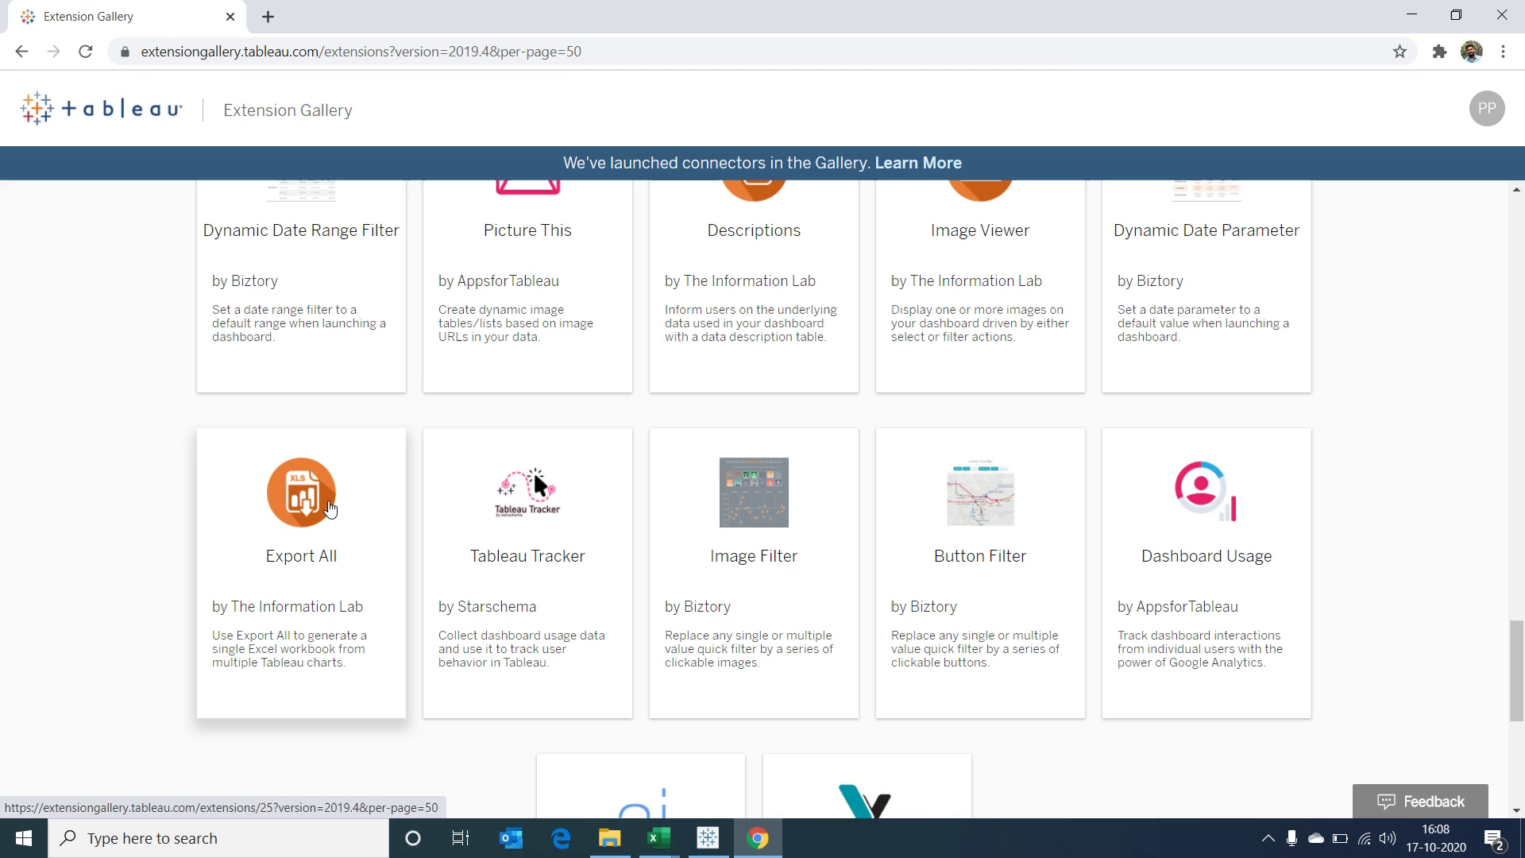
left_click(330, 508)
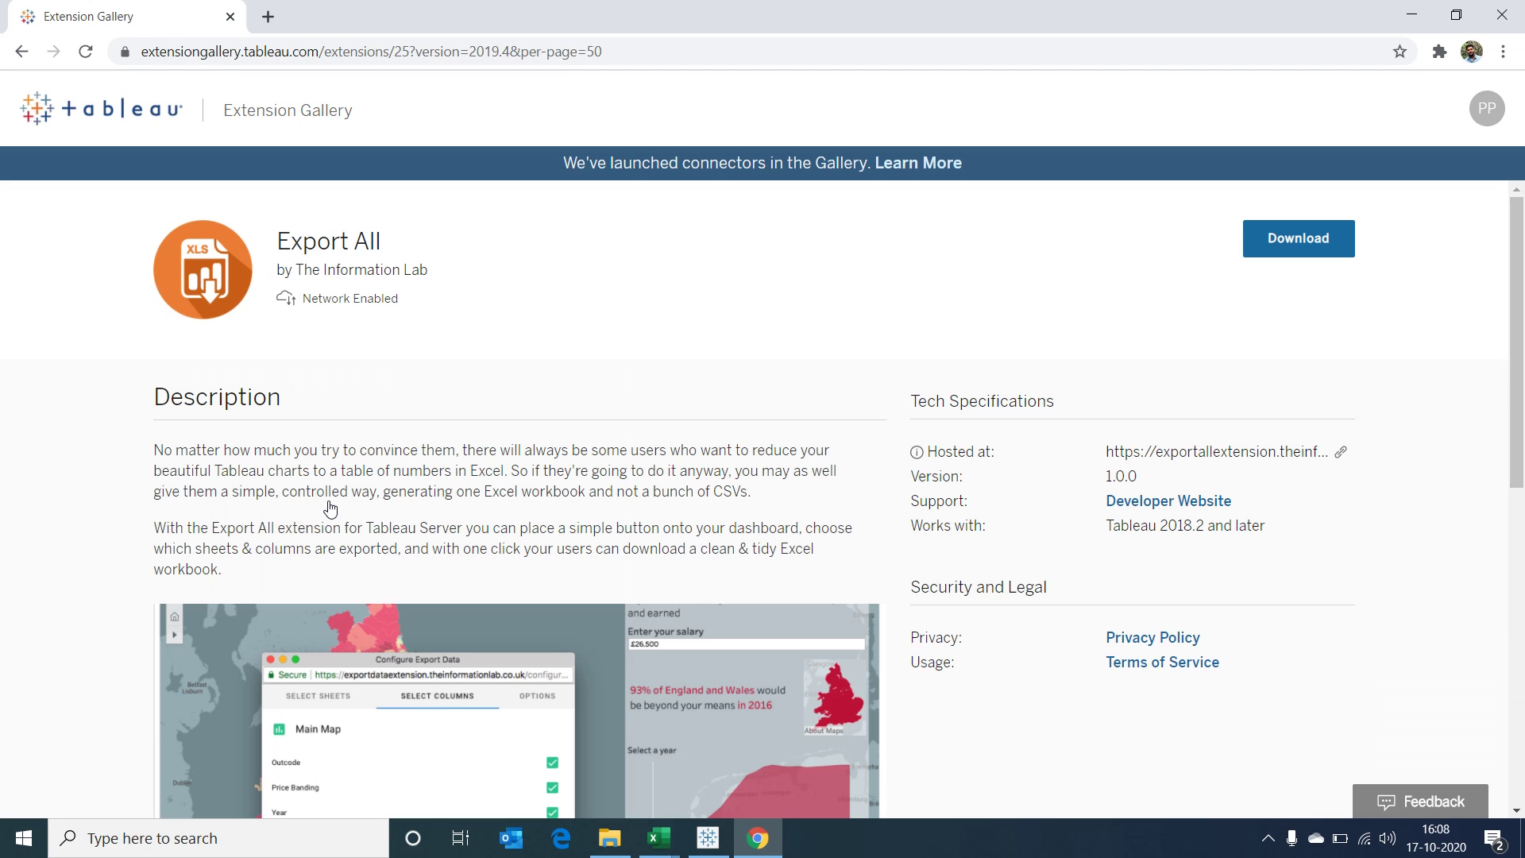
left_click(1309, 253)
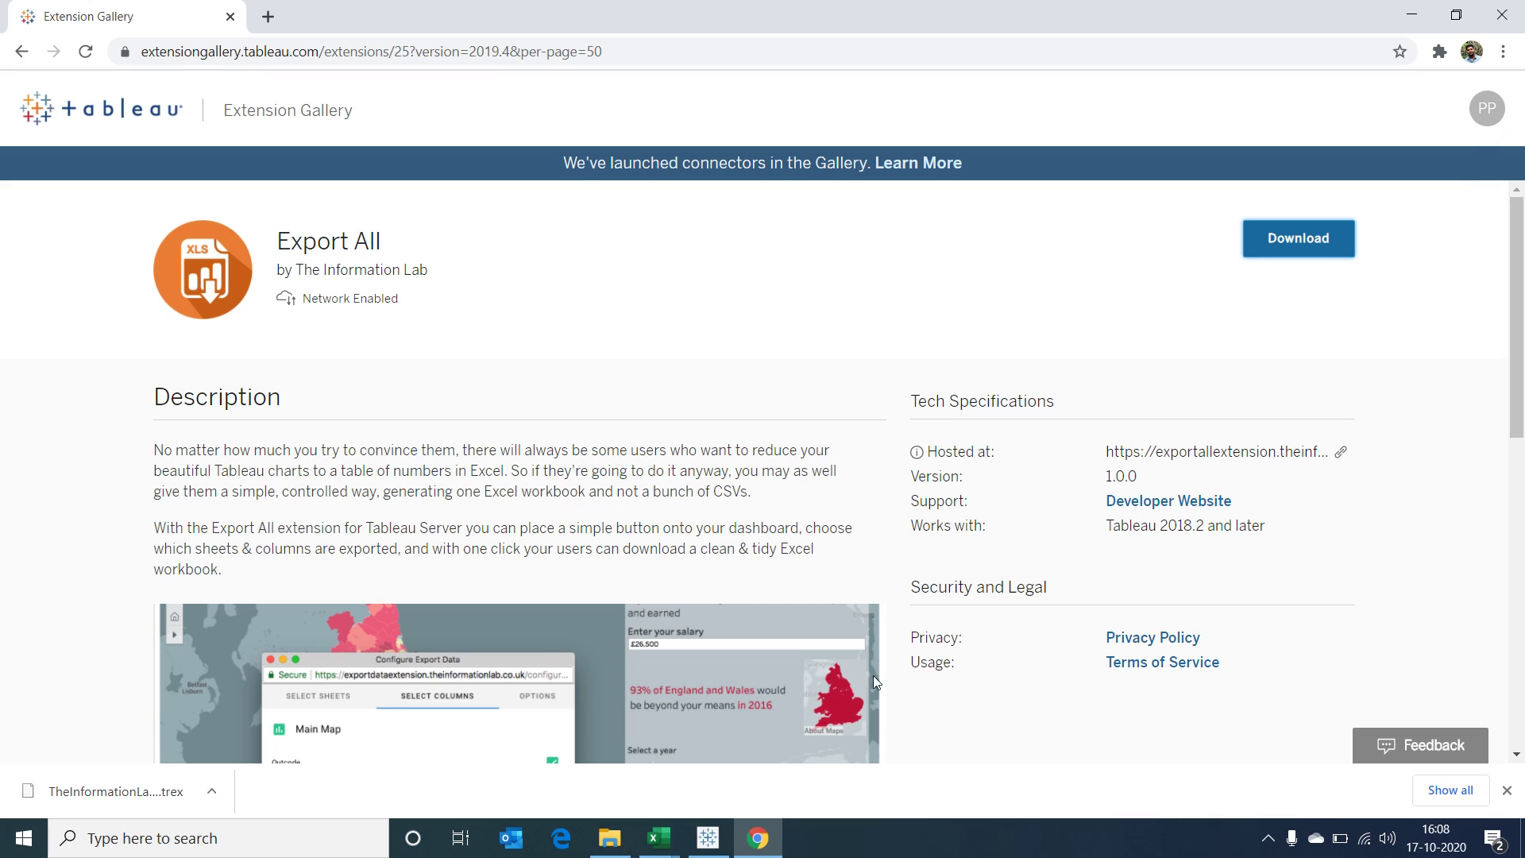
left_click(212, 793)
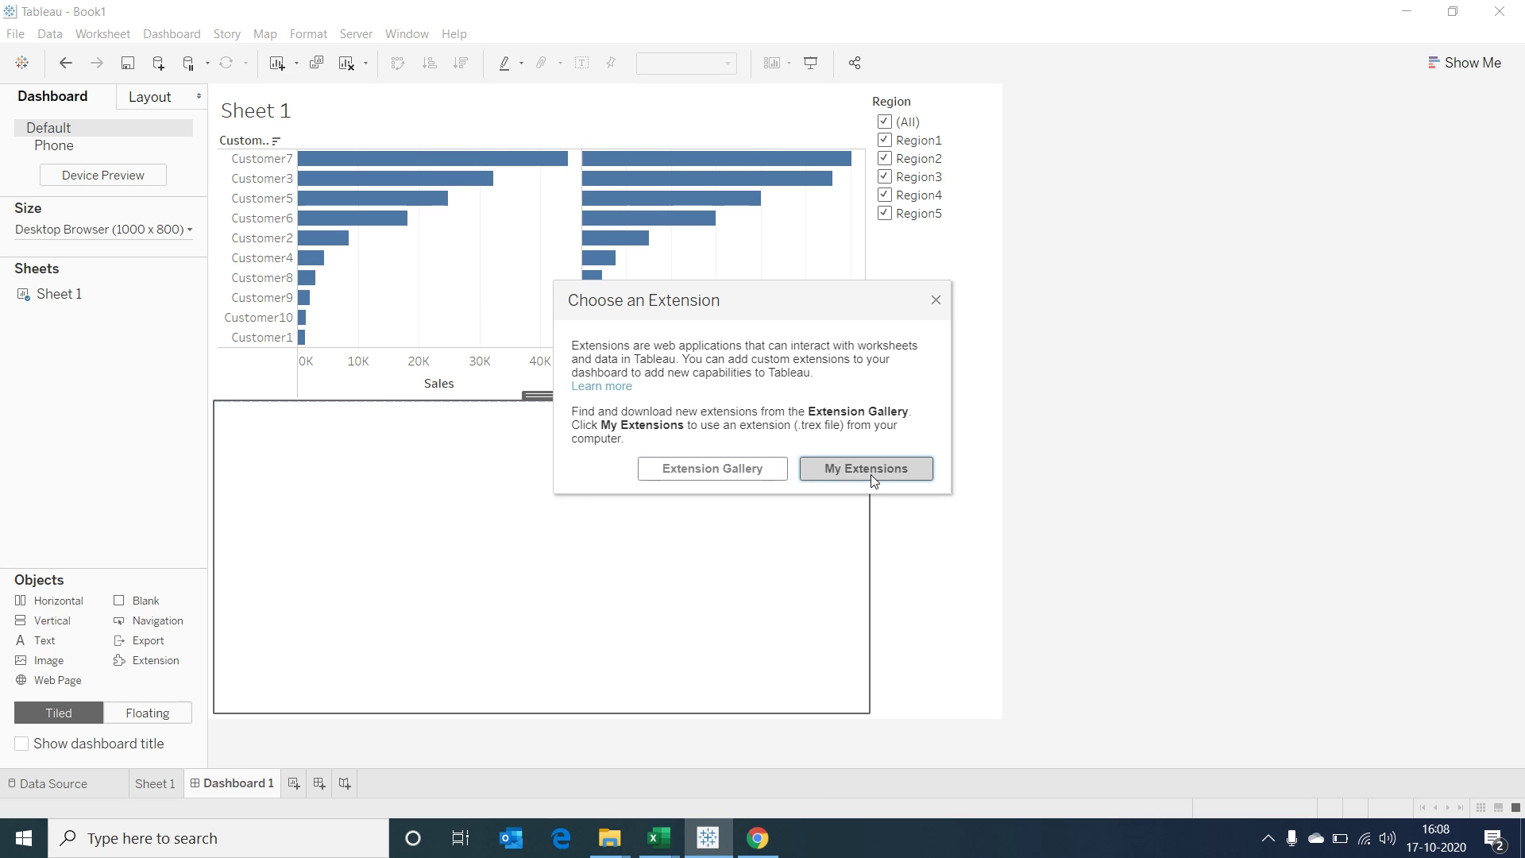
Load TheInformationLab_ExportAll.trex from My Extensions and allow it to run
left_click(874, 475)
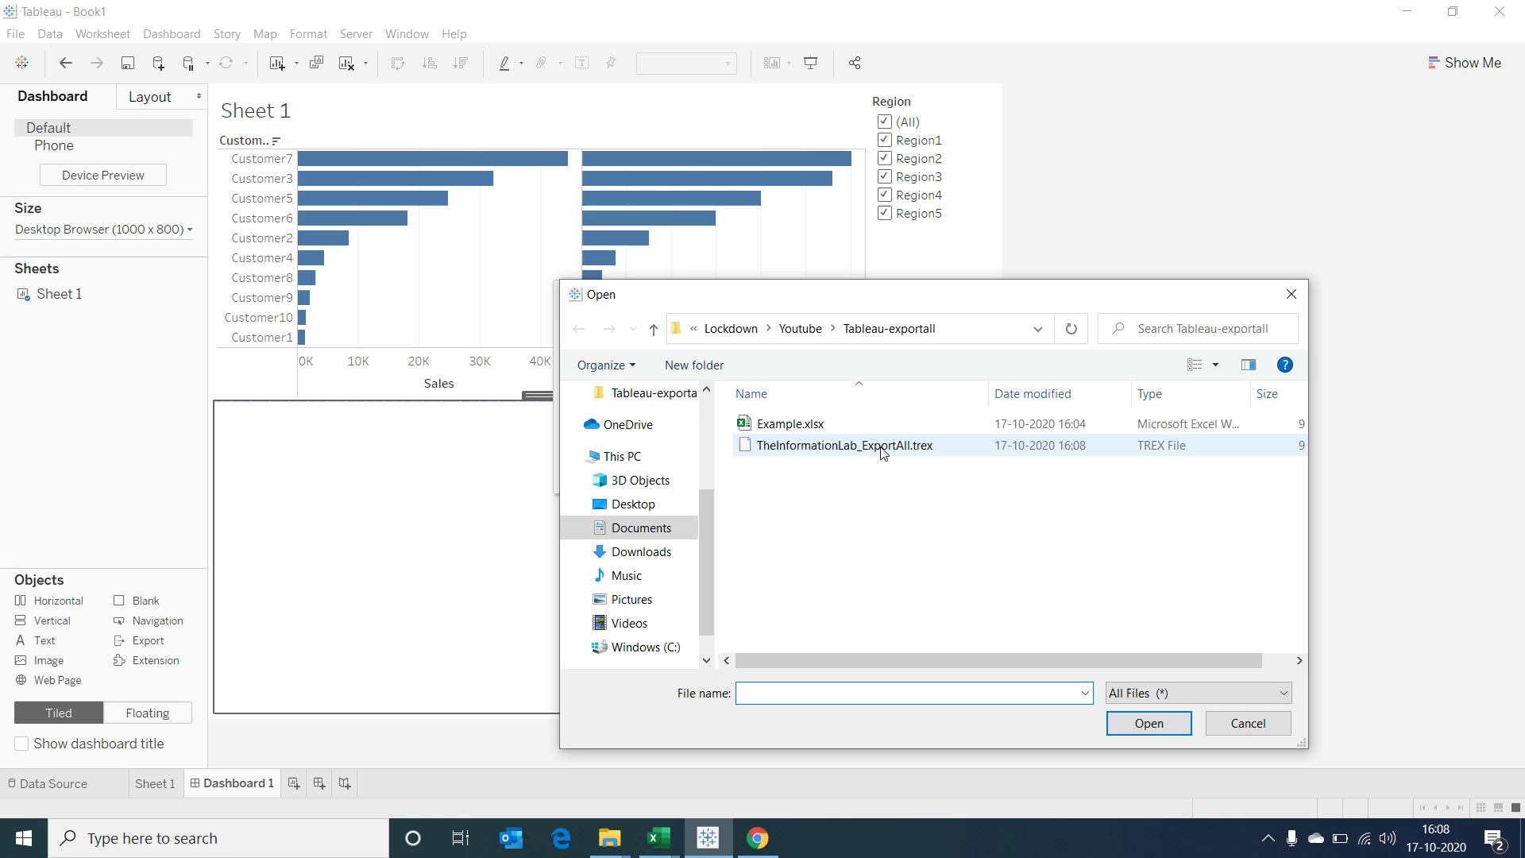
left_click(883, 450)
double_click(883, 447)
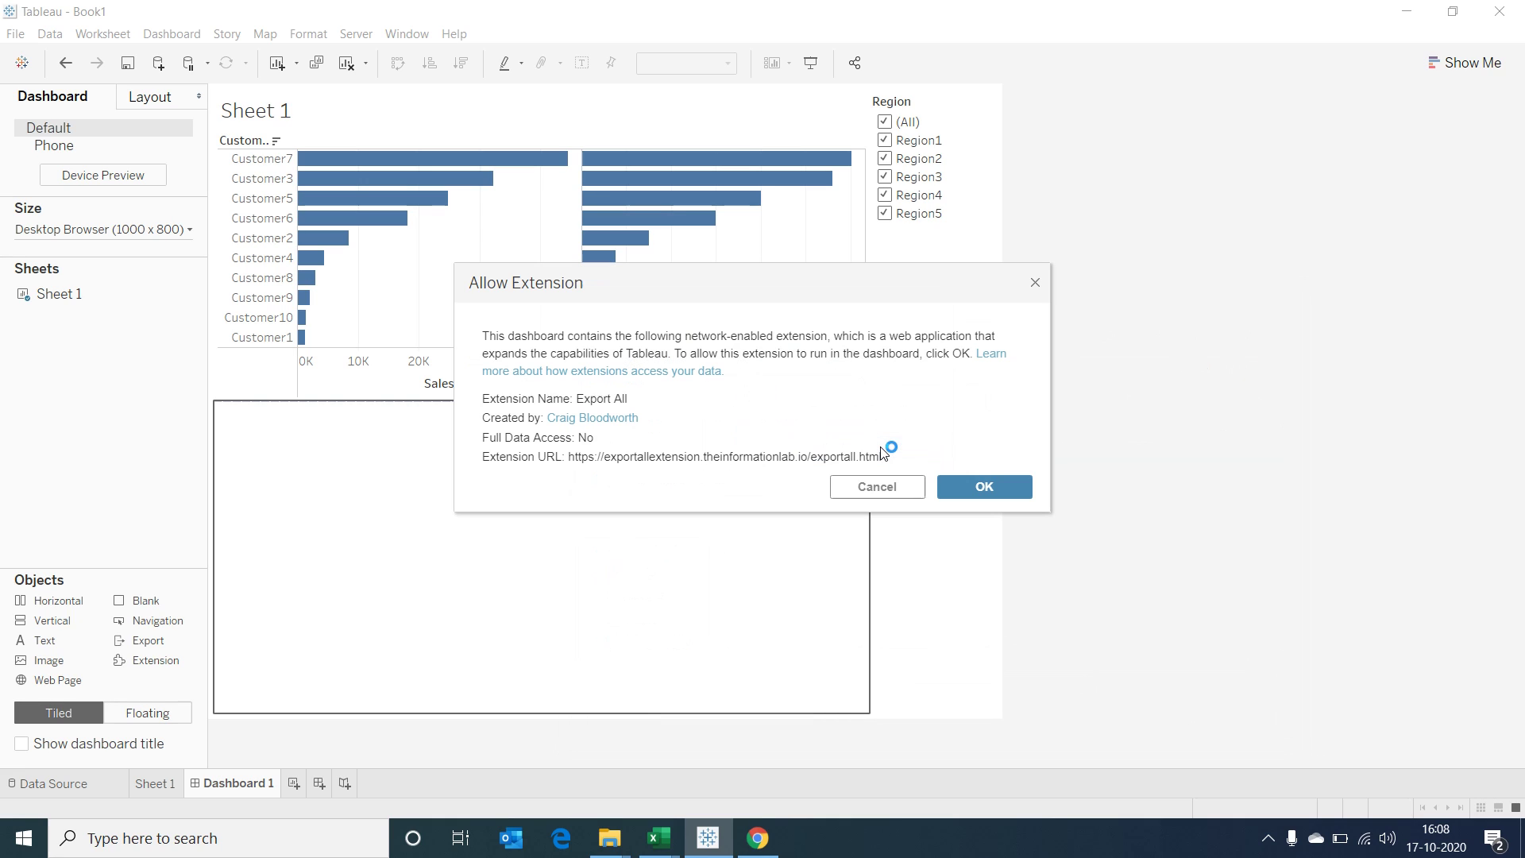
left_click(985, 487)
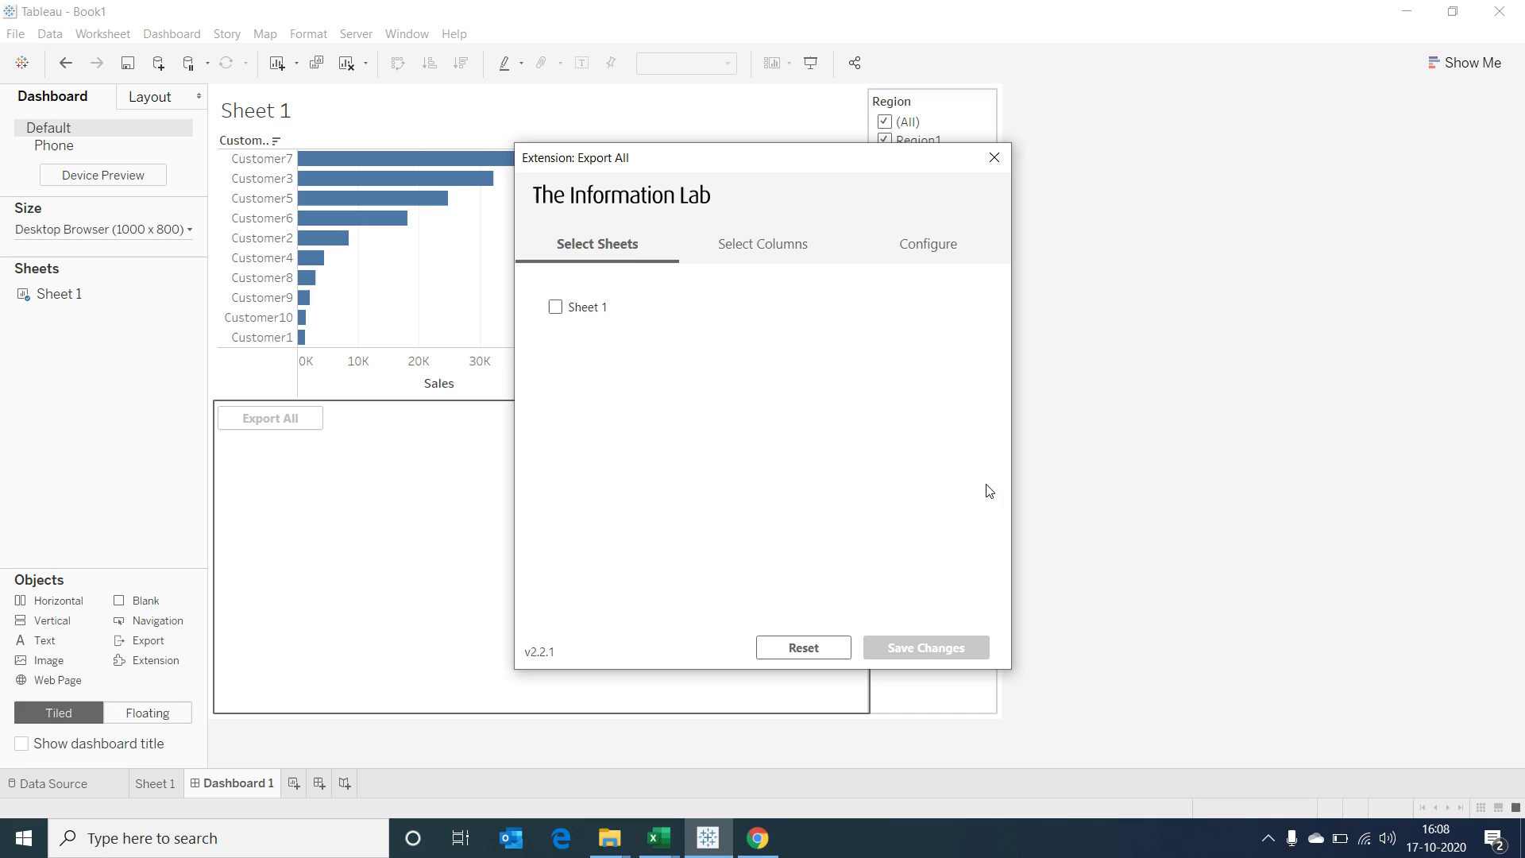
Include Sheet 1 in the export, renamed Full Data Download
left_click(556, 307)
type("F")
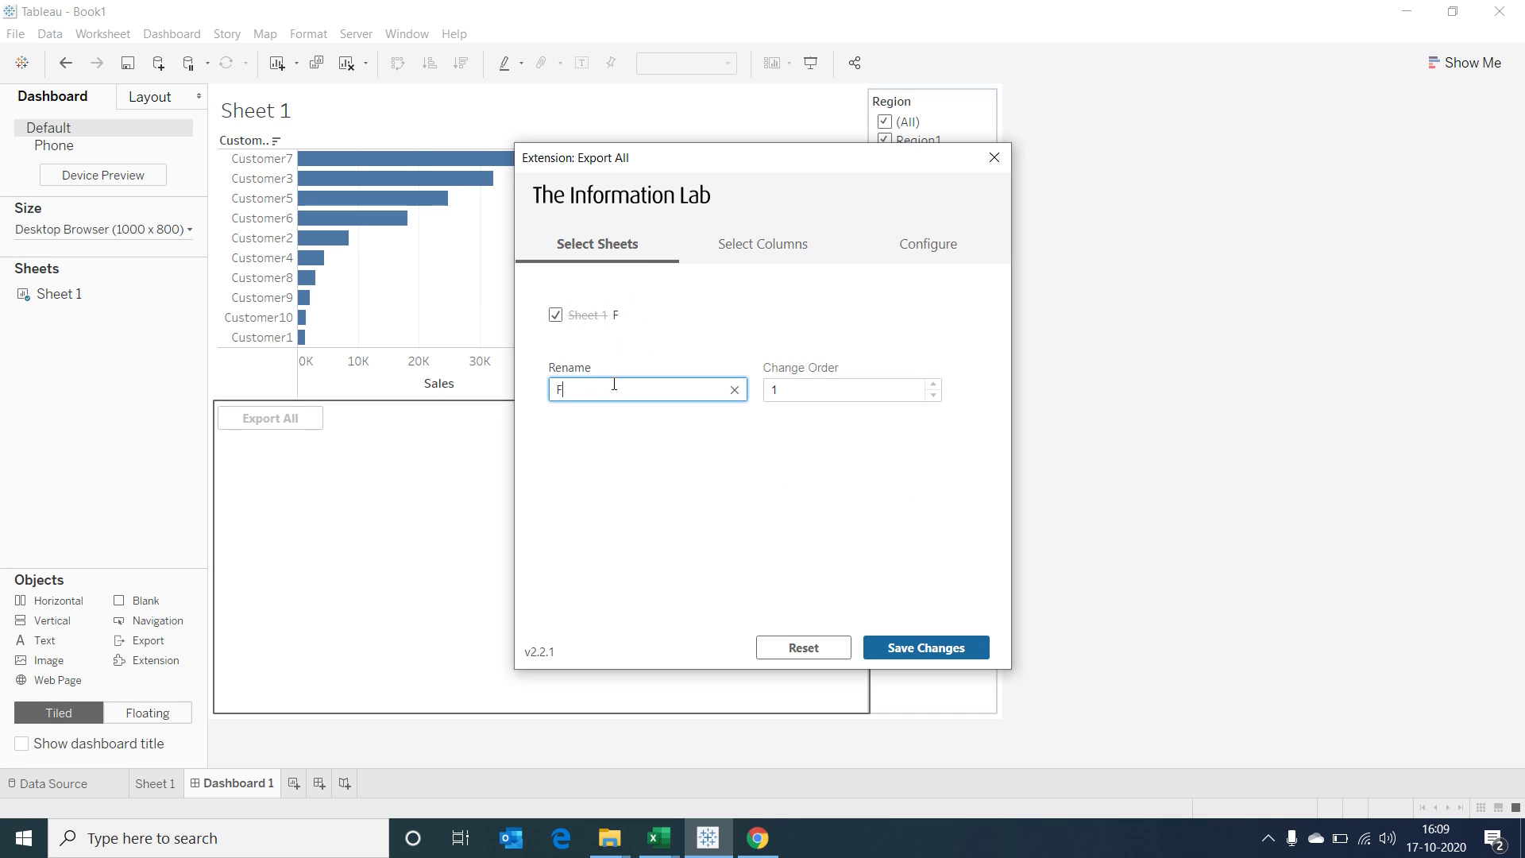
type("ull Data Download")
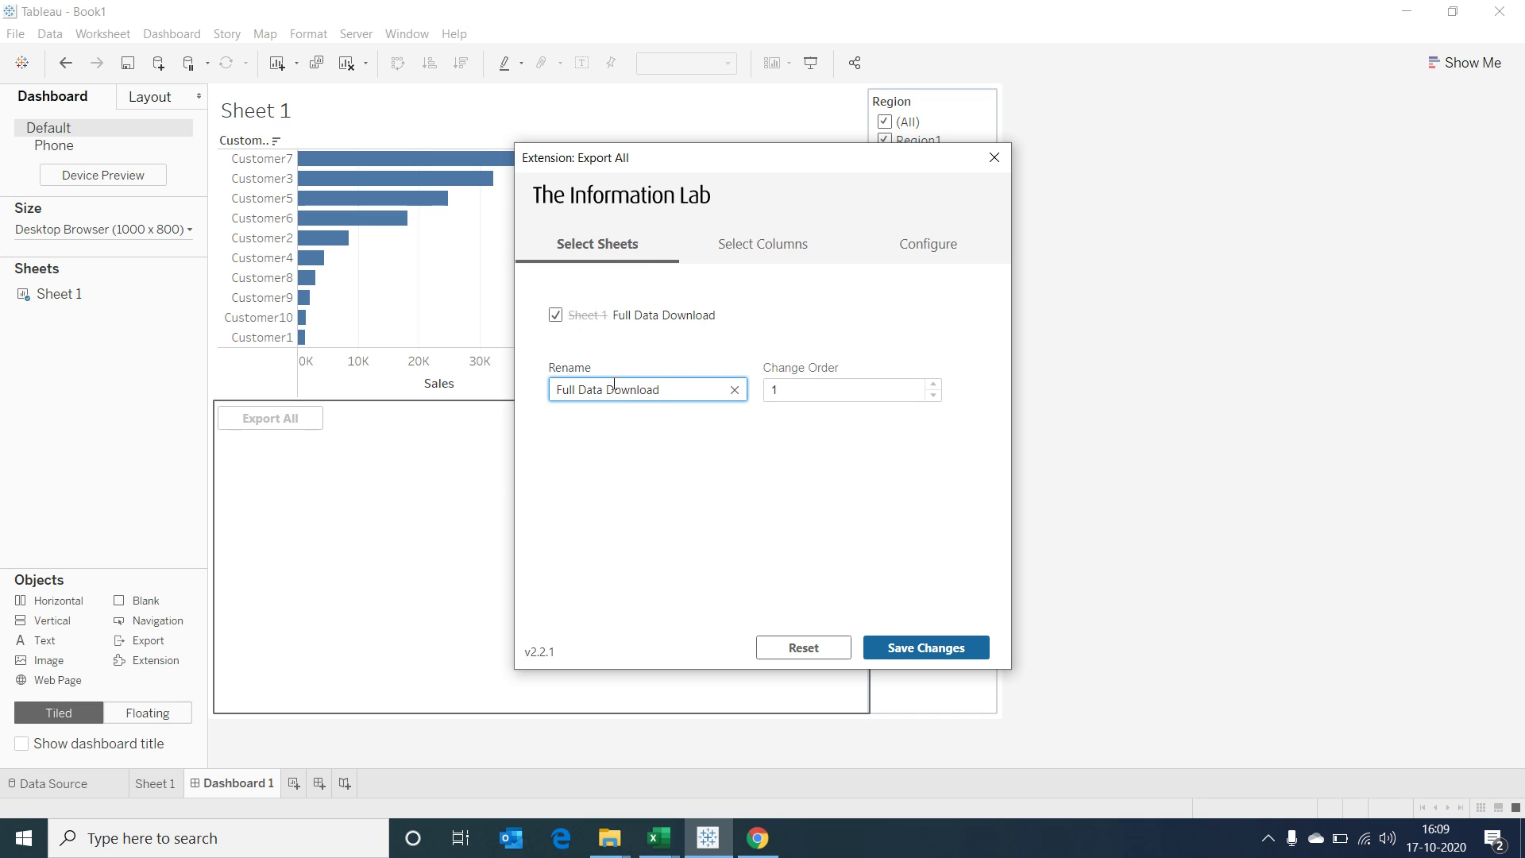
left_click(753, 248)
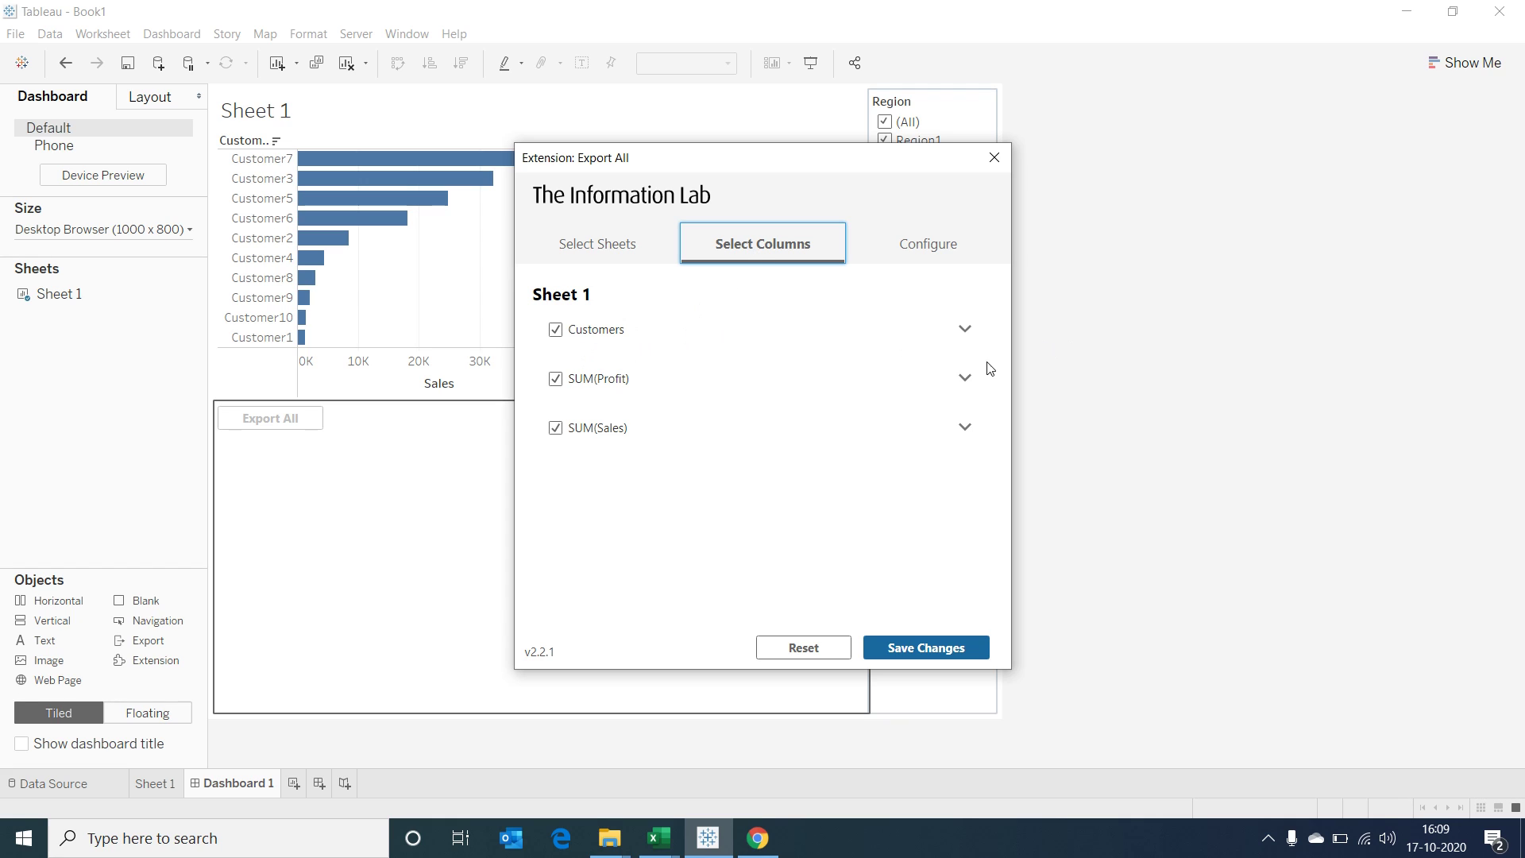
Rename the SUM(Profit) and SUM(Sales) columns to Profit and Sales
left_click(963, 382)
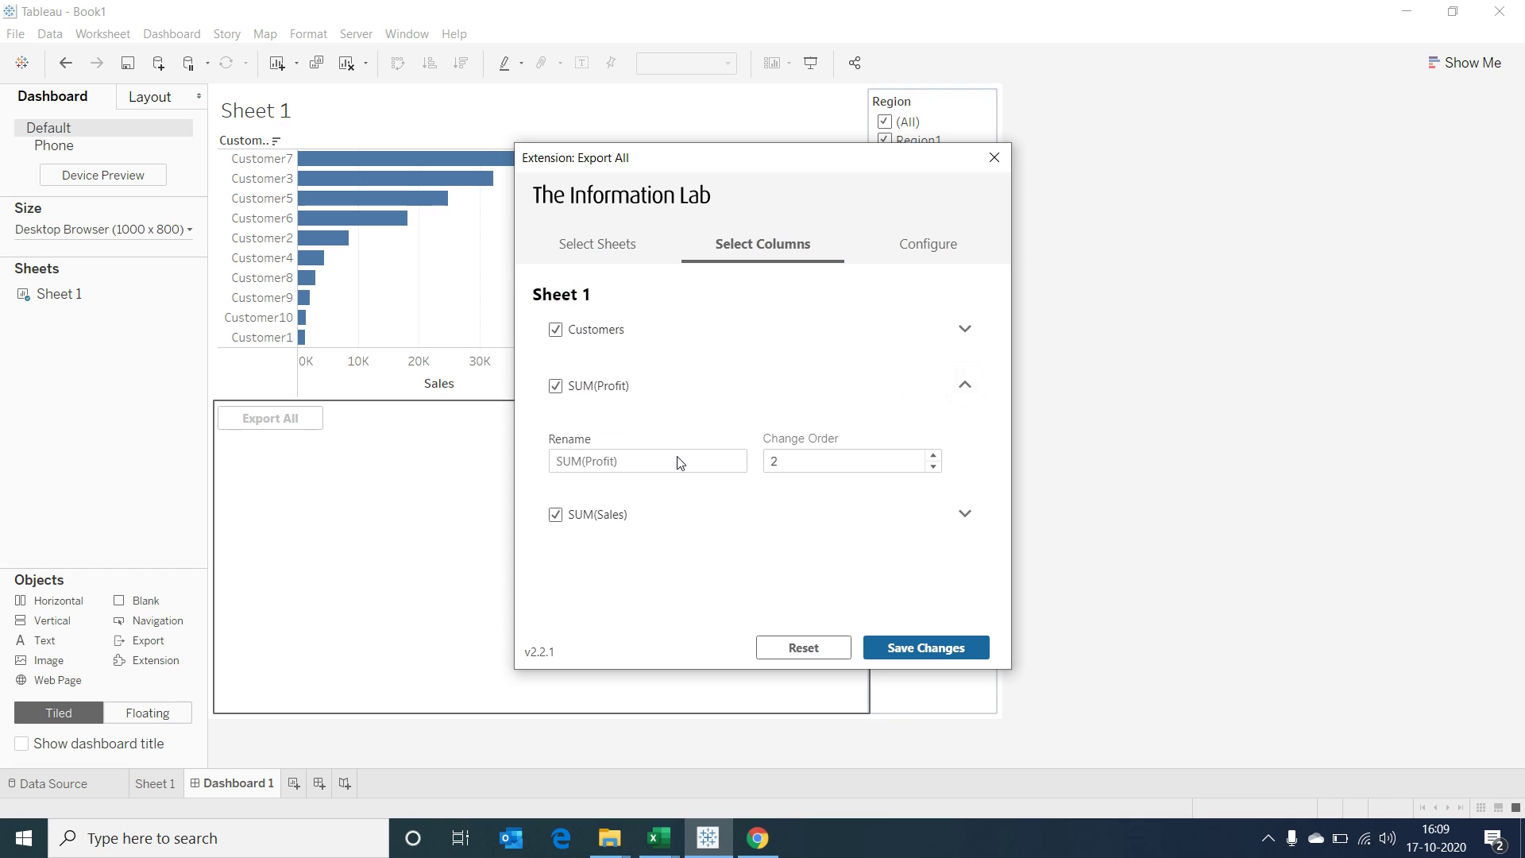
left_click(645, 469)
type("Profit")
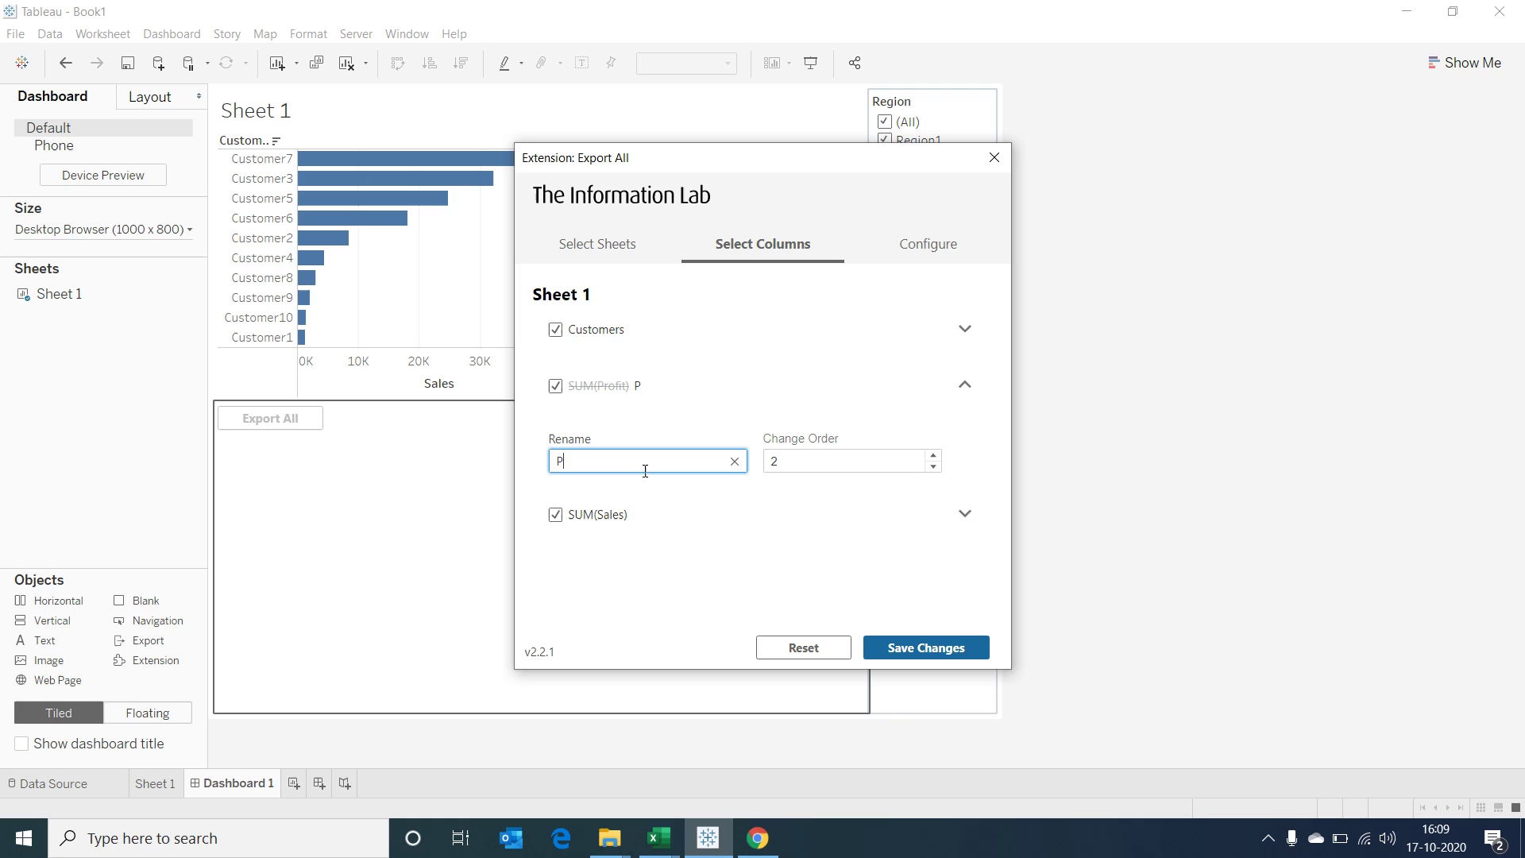
left_click(963, 514)
left_click(561, 597)
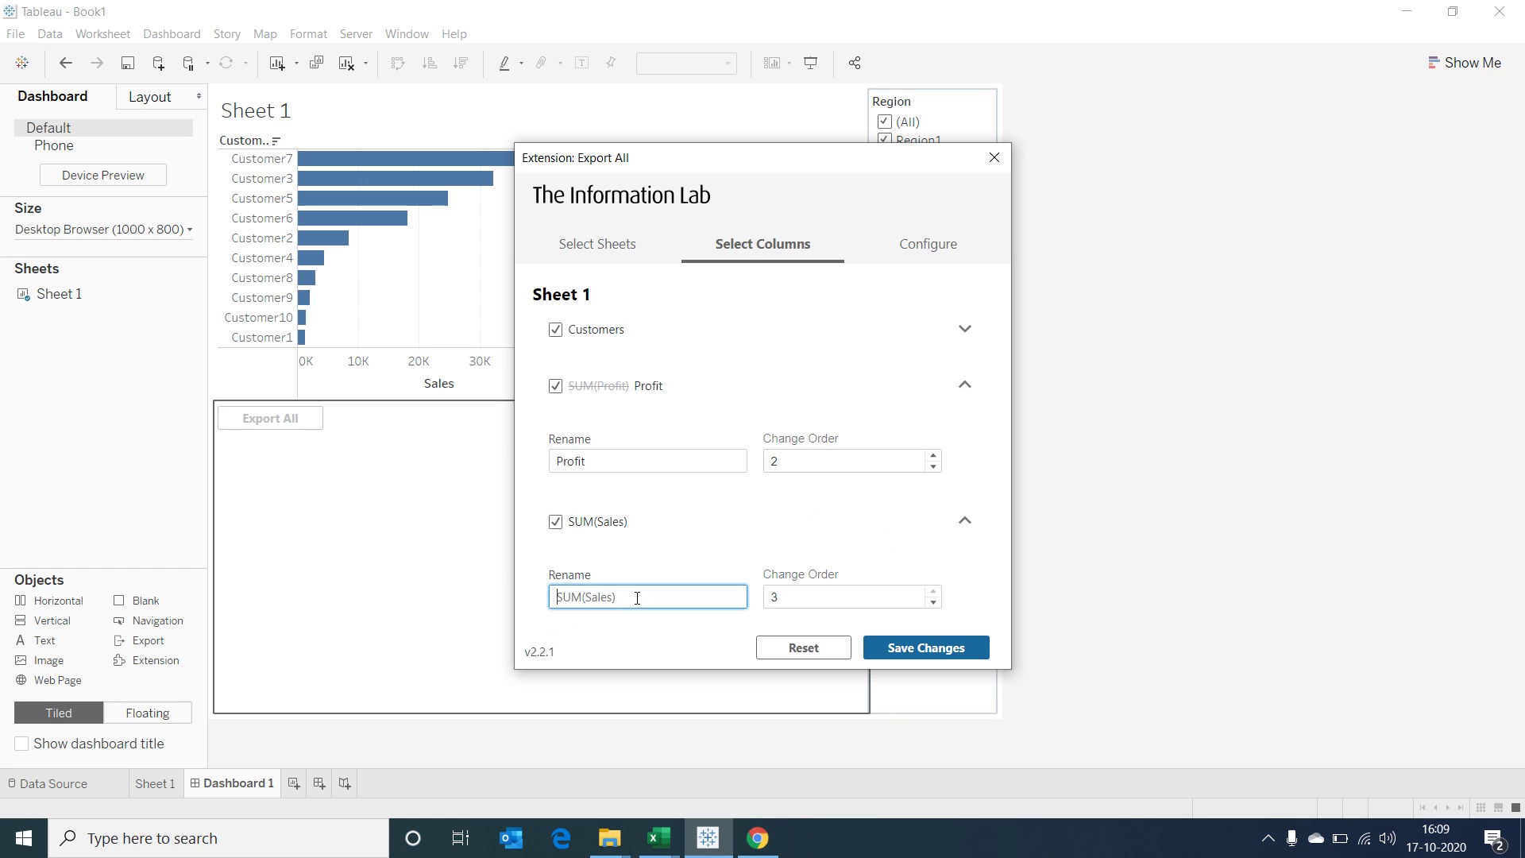
type("Sales")
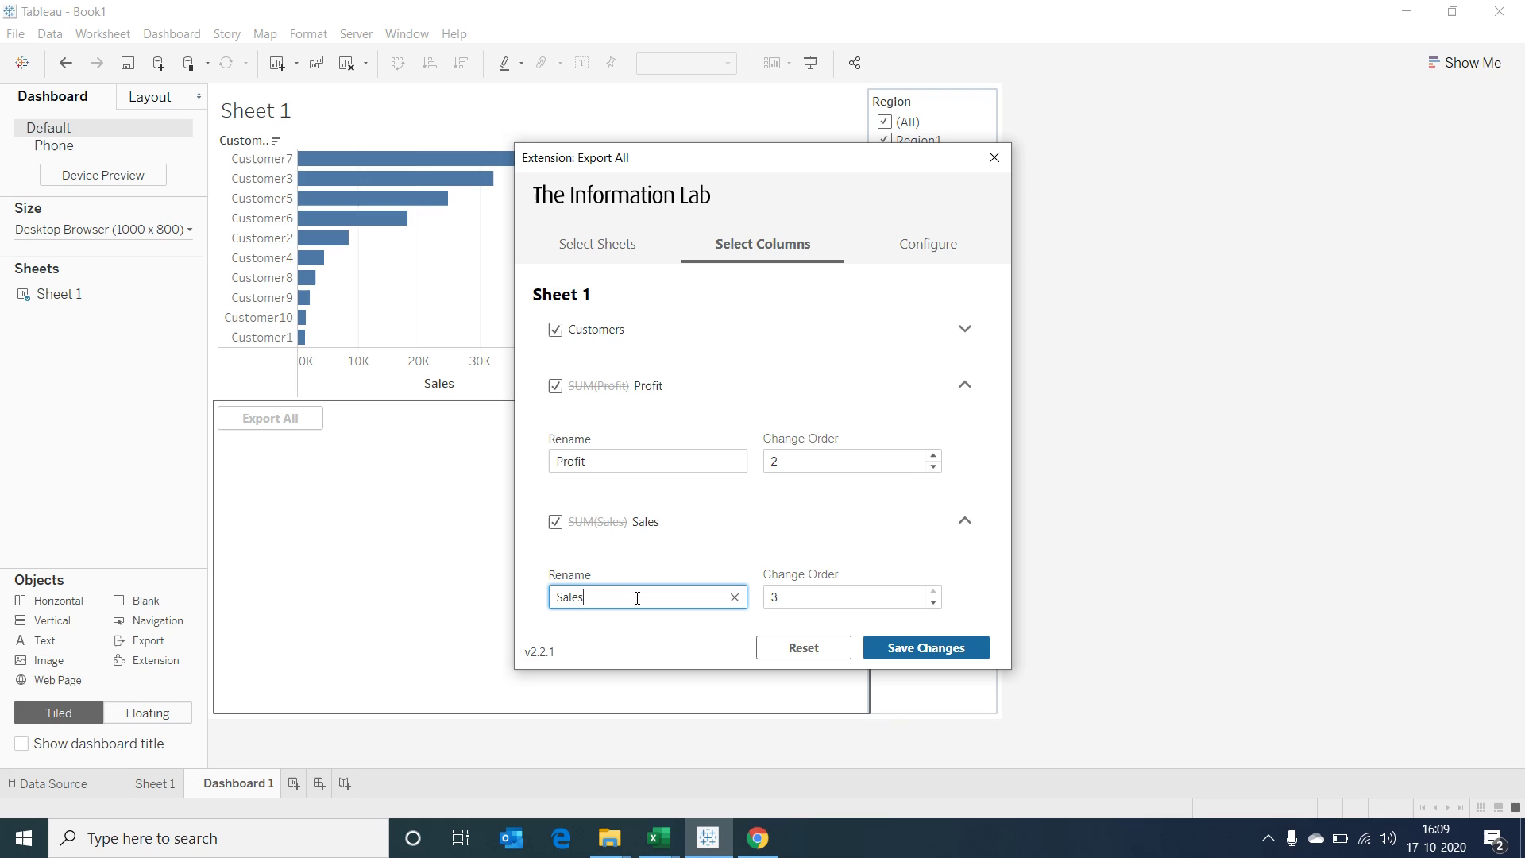
Set the button label to Full Data Download and the export filename to Full Data, then save
left_click(935, 251)
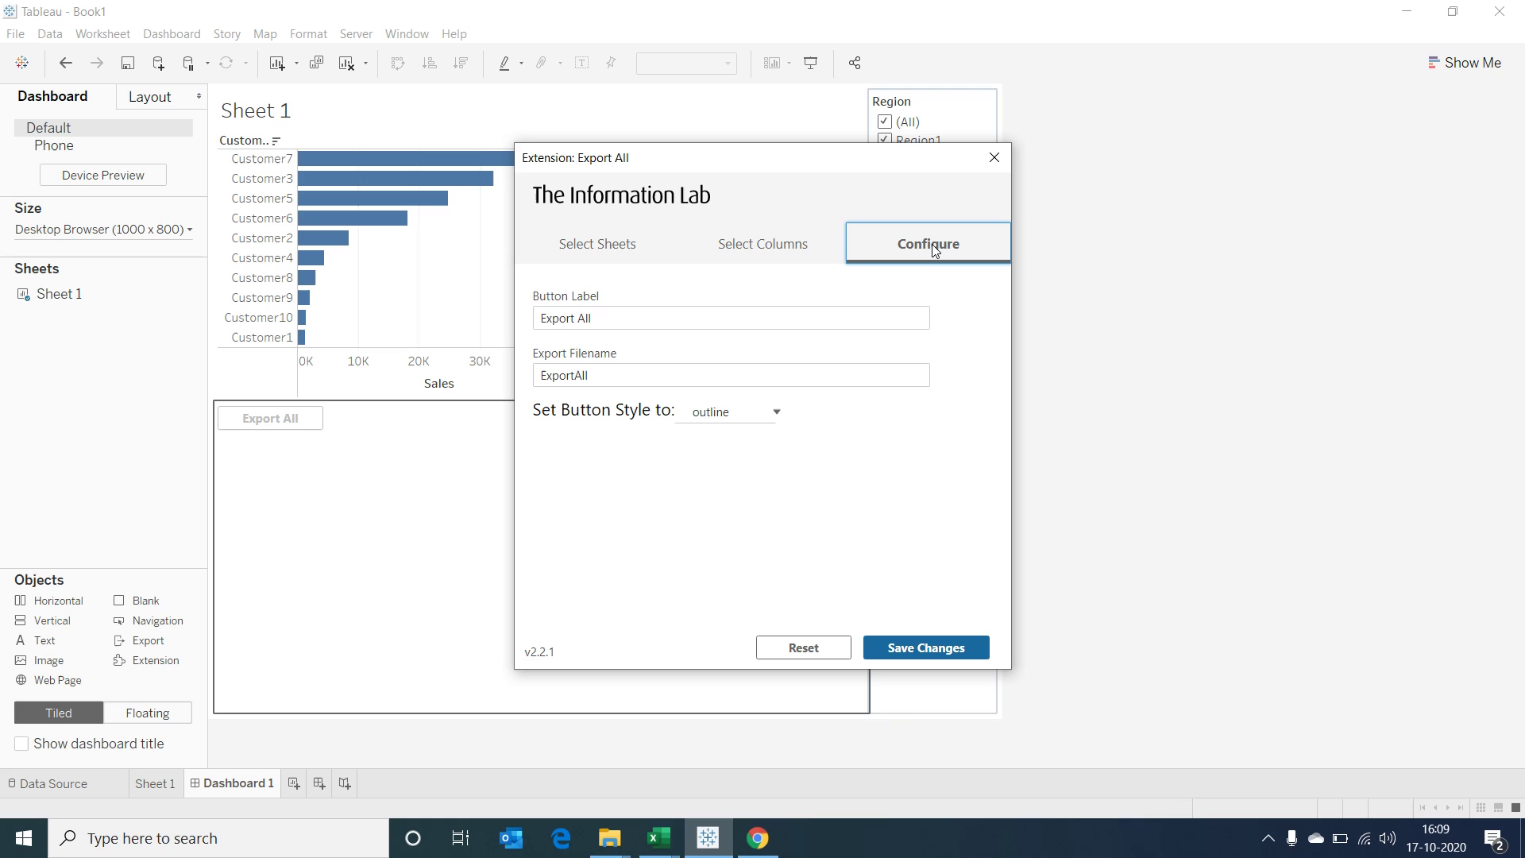
left_click(598, 318)
left_click_drag(598, 318, 500, 322)
type("Full ")
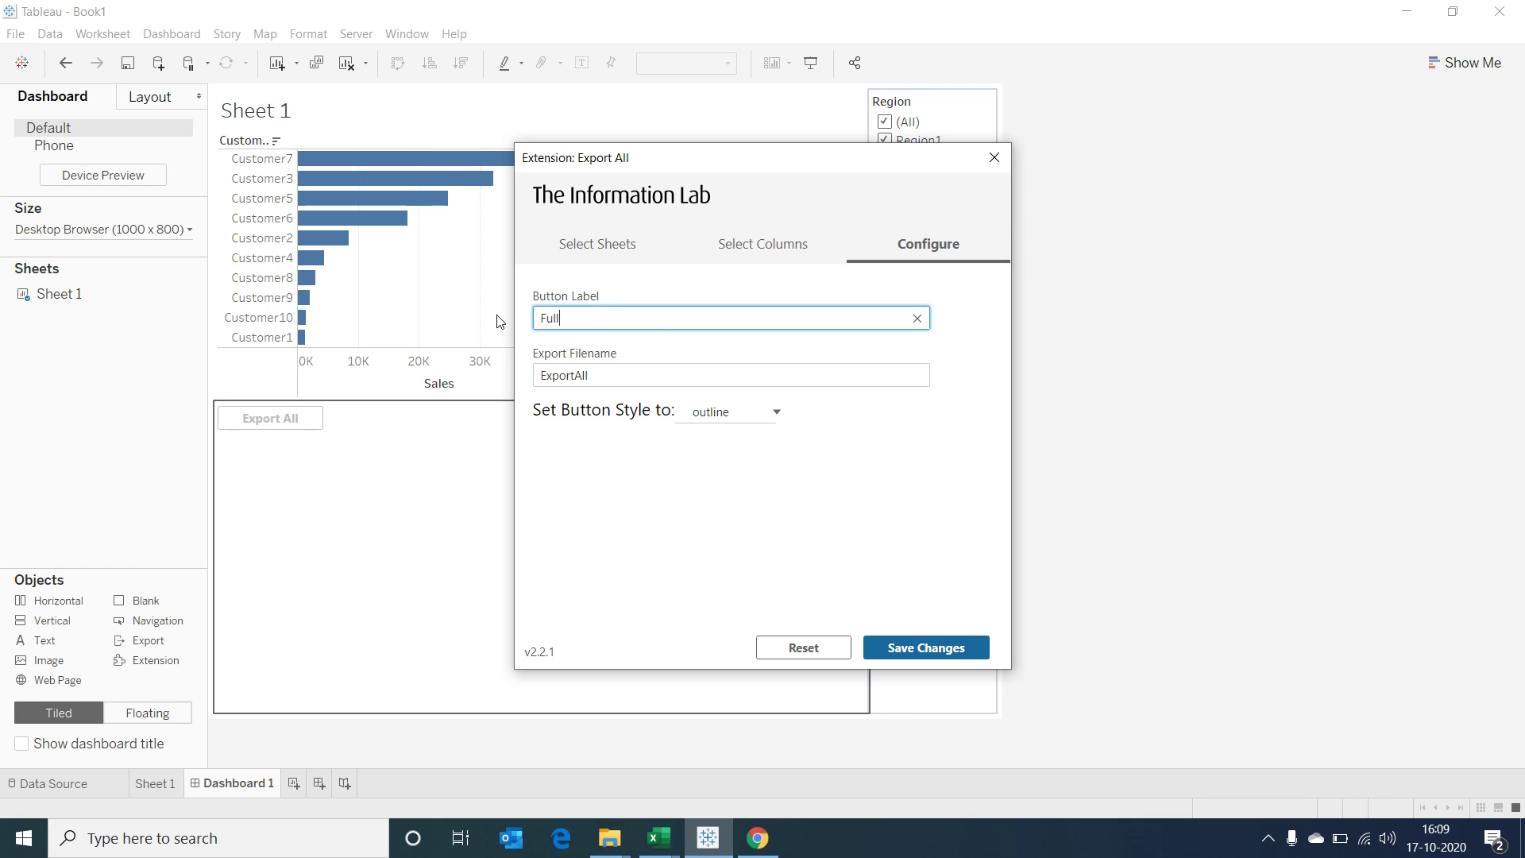
type("Data Download")
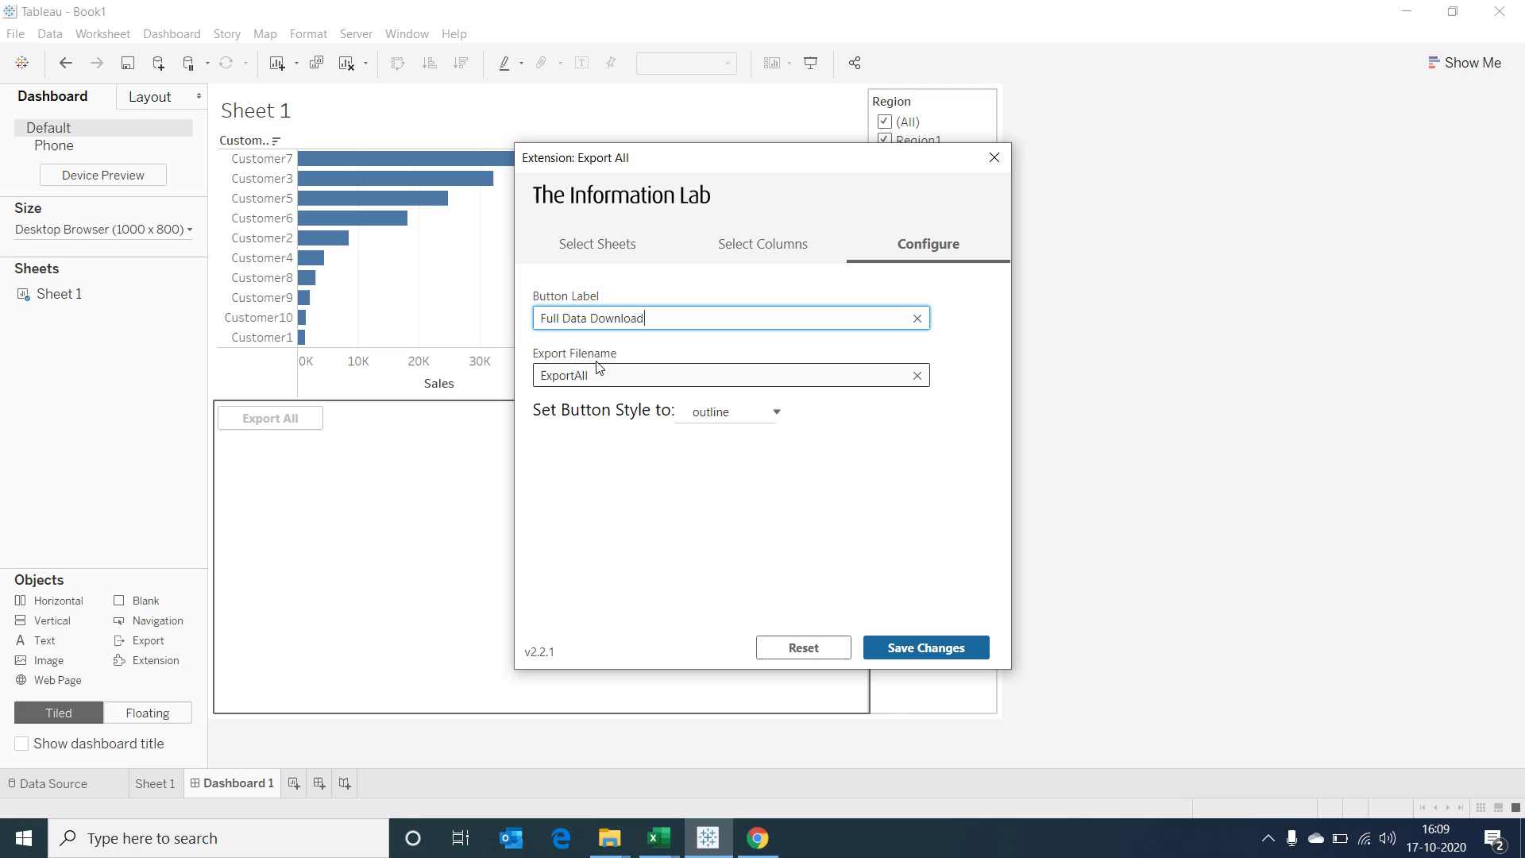
left_click_drag(598, 375, 518, 370)
type("Full Data")
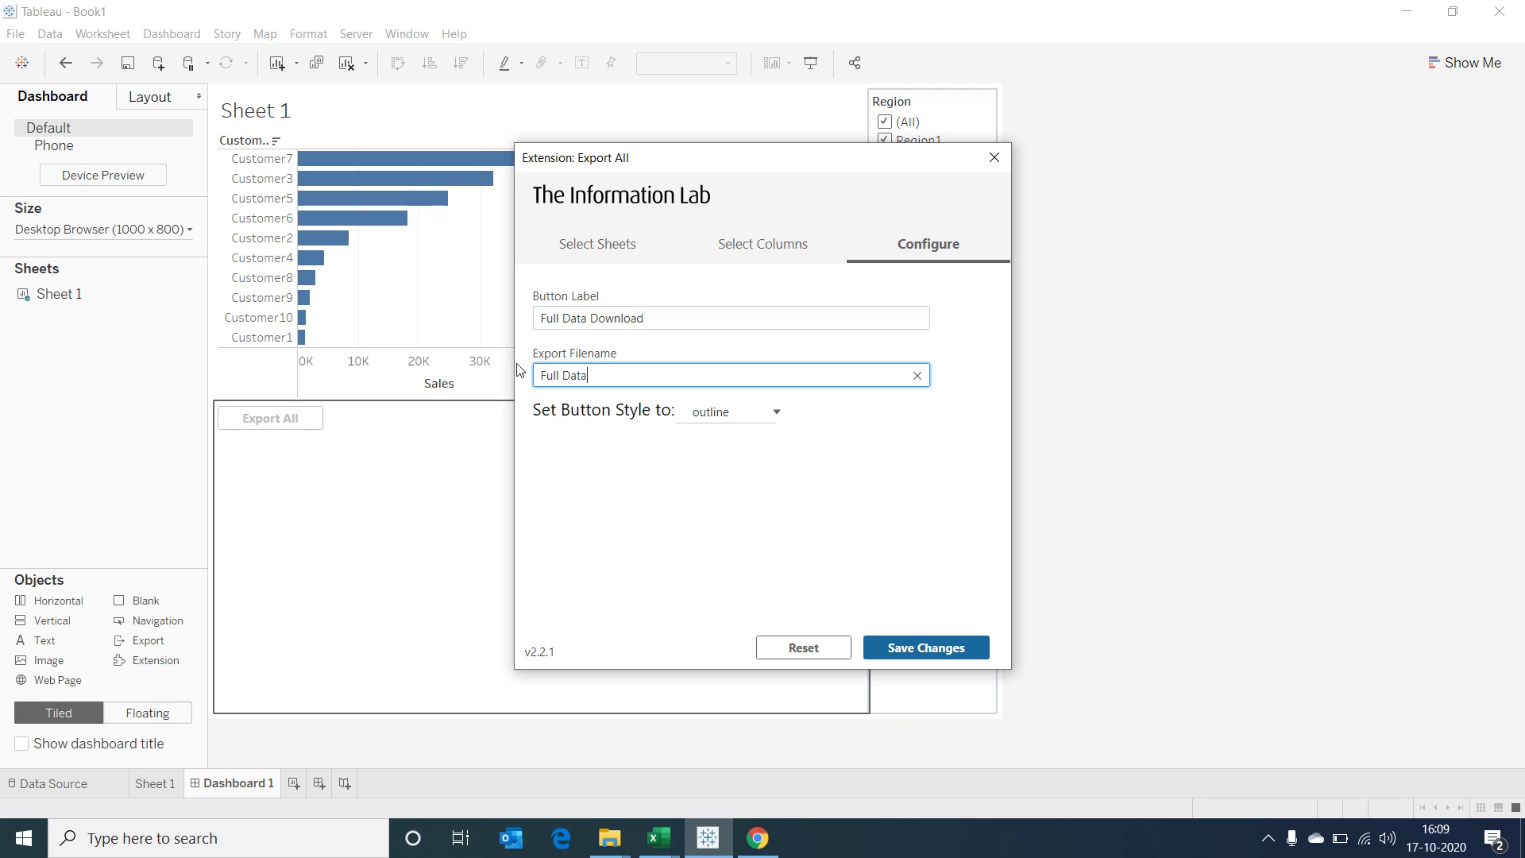
left_click(935, 663)
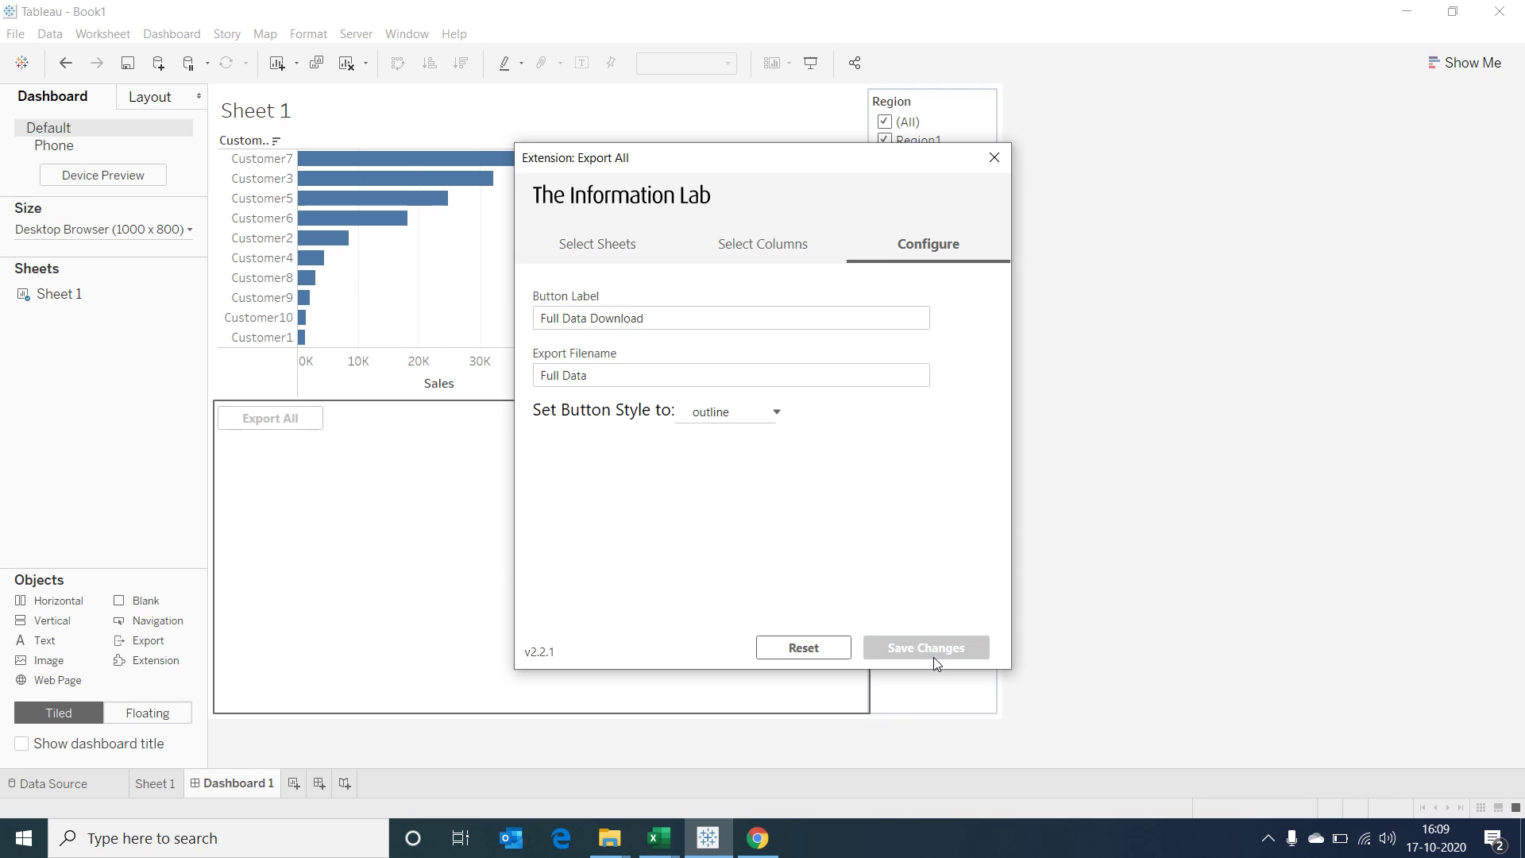
left_click(996, 158)
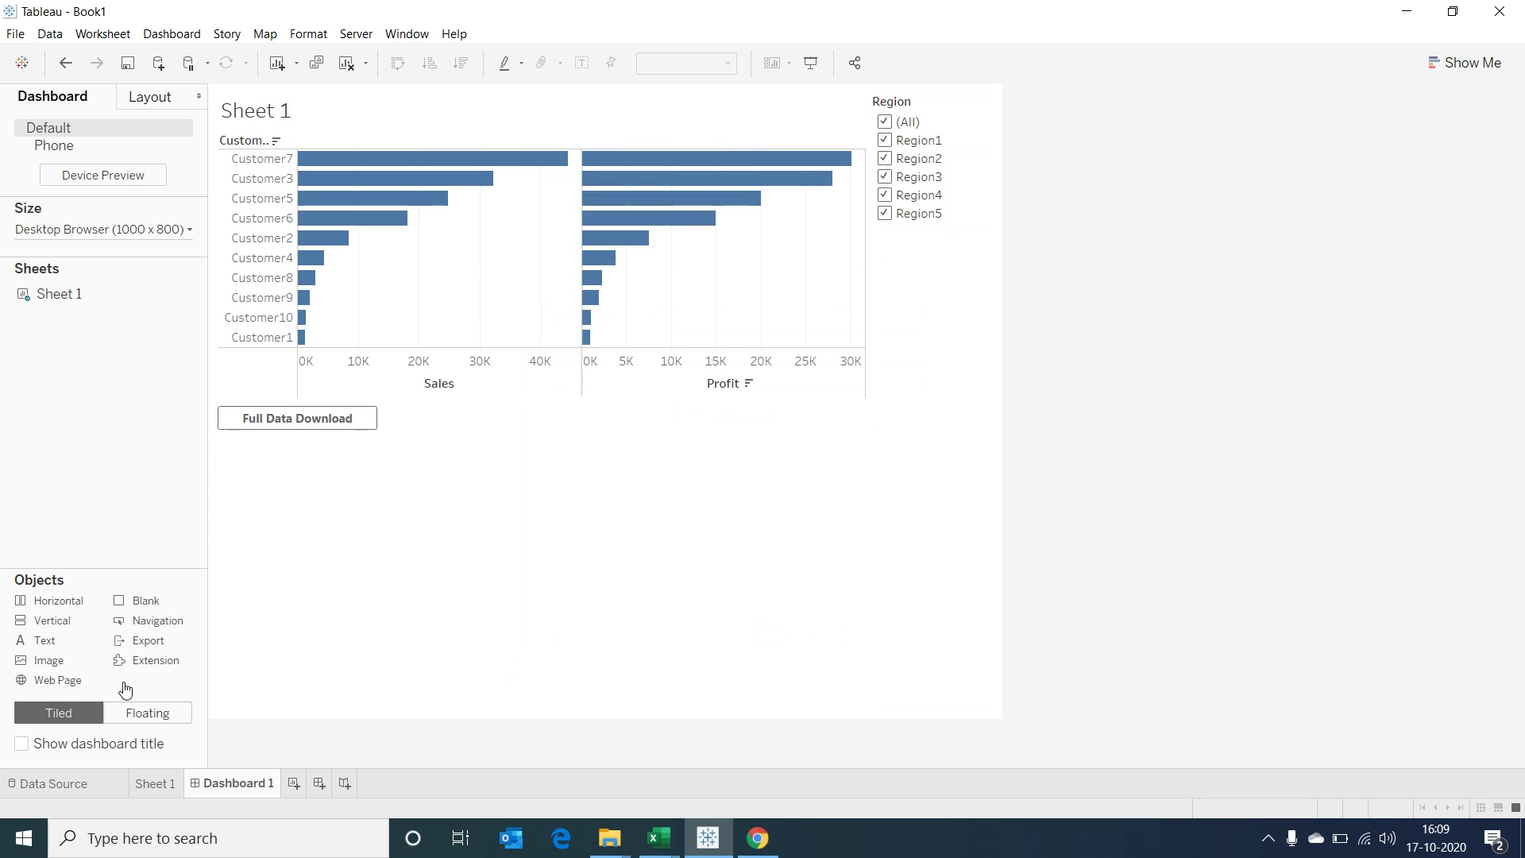
Export via Full Data Download, autofit column A in Full Data.xlsx, then close both Excel windows
left_click(322, 422)
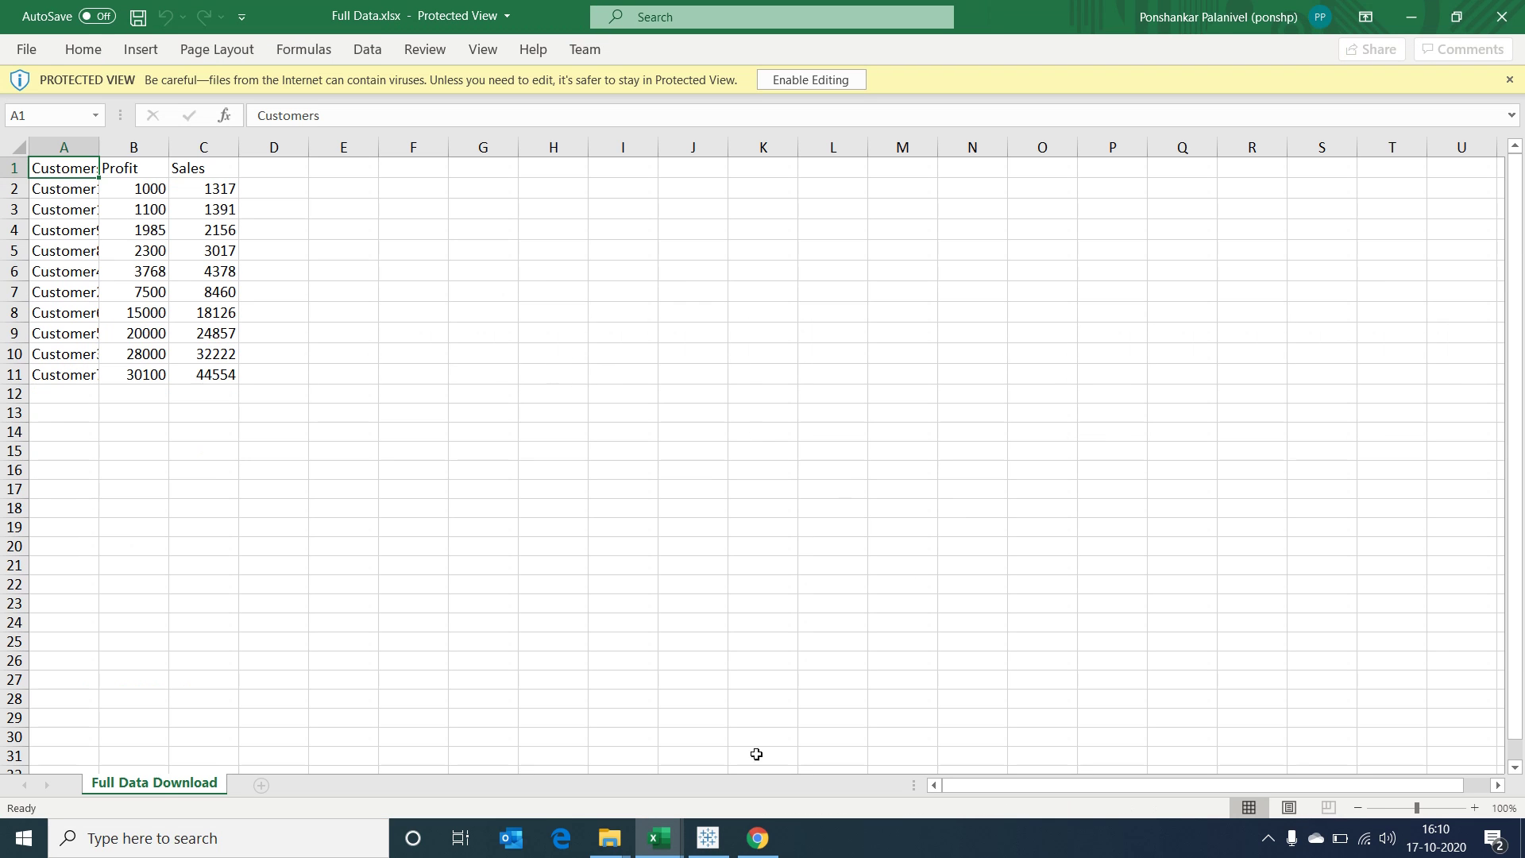
double_click(100, 147)
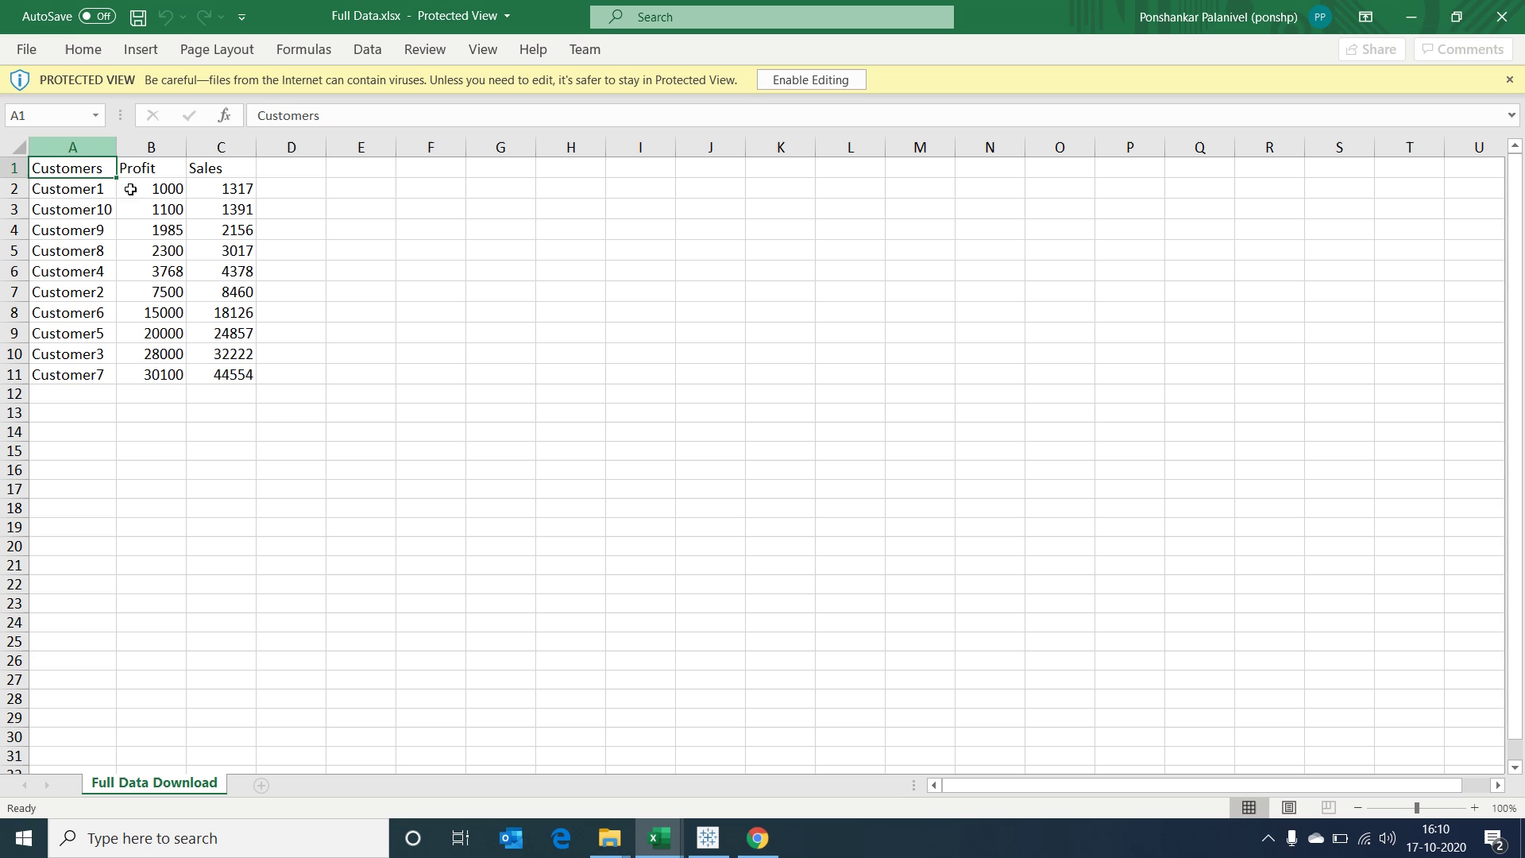
left_click(167, 413)
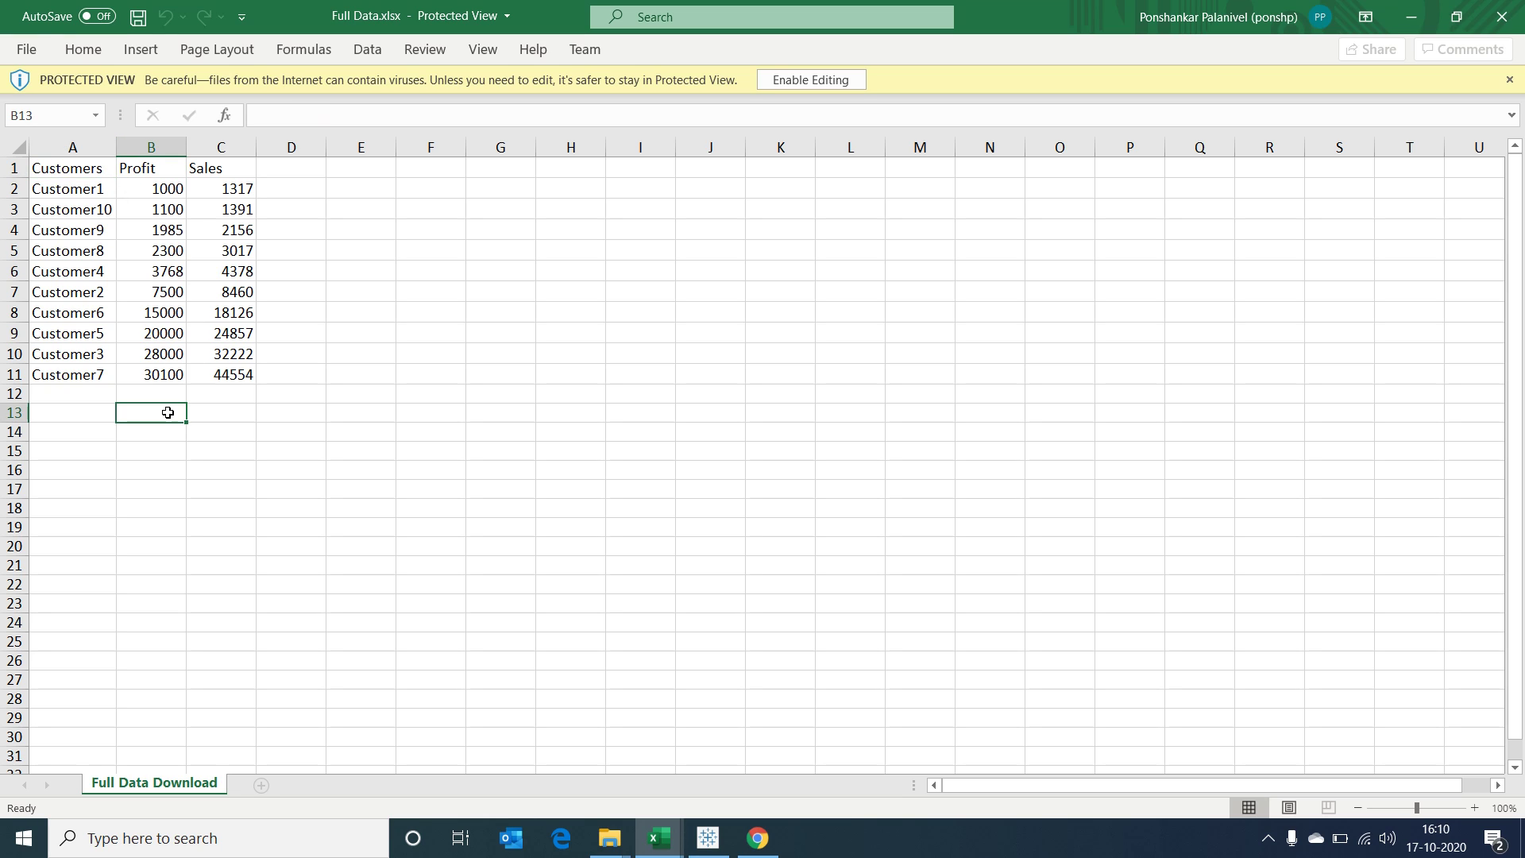
left_click(1519, 16)
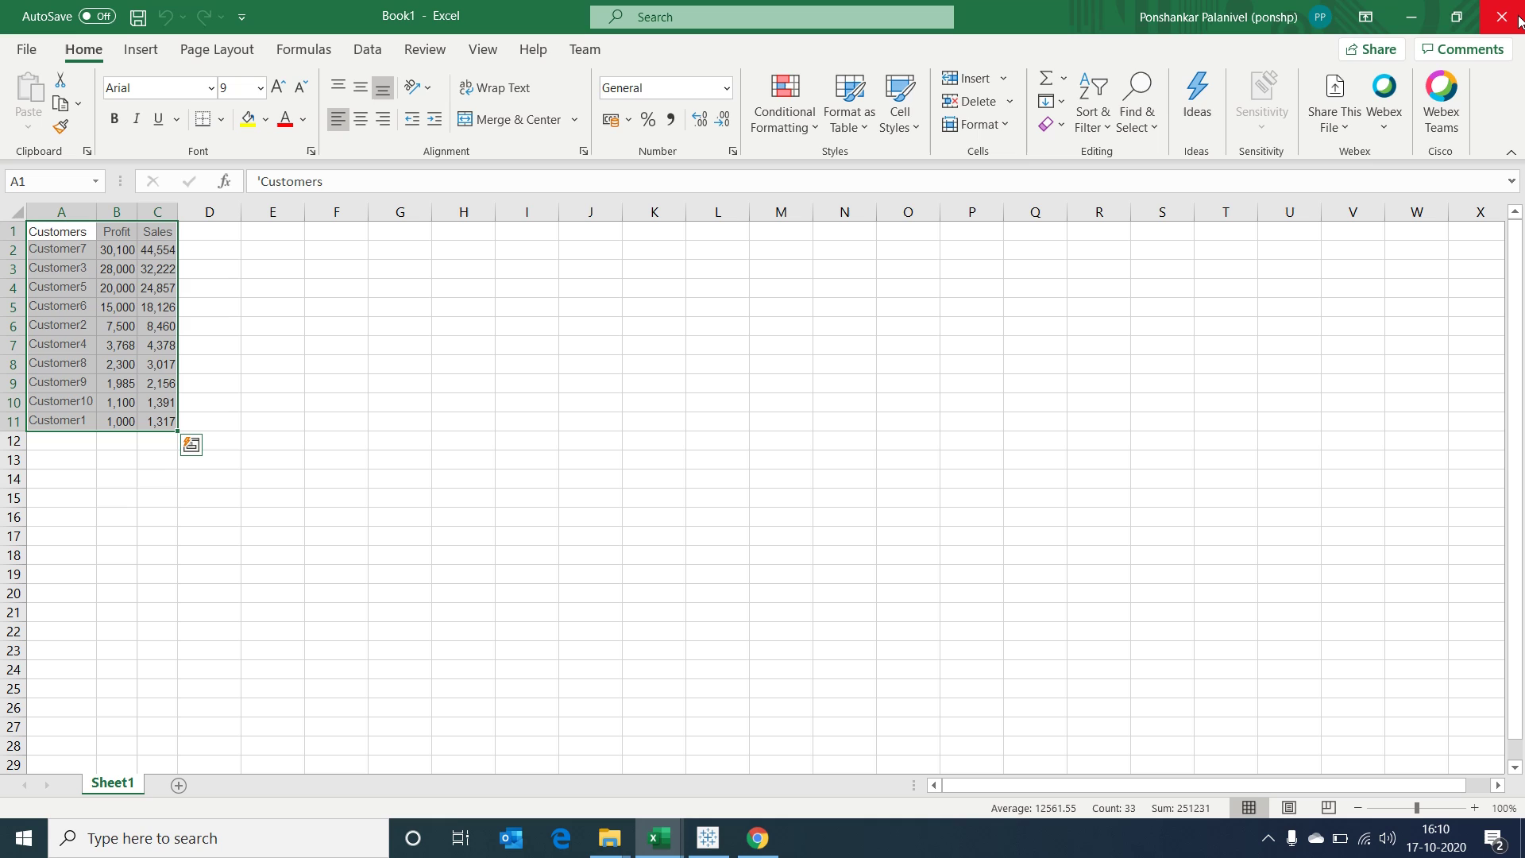
left_click(1519, 16)
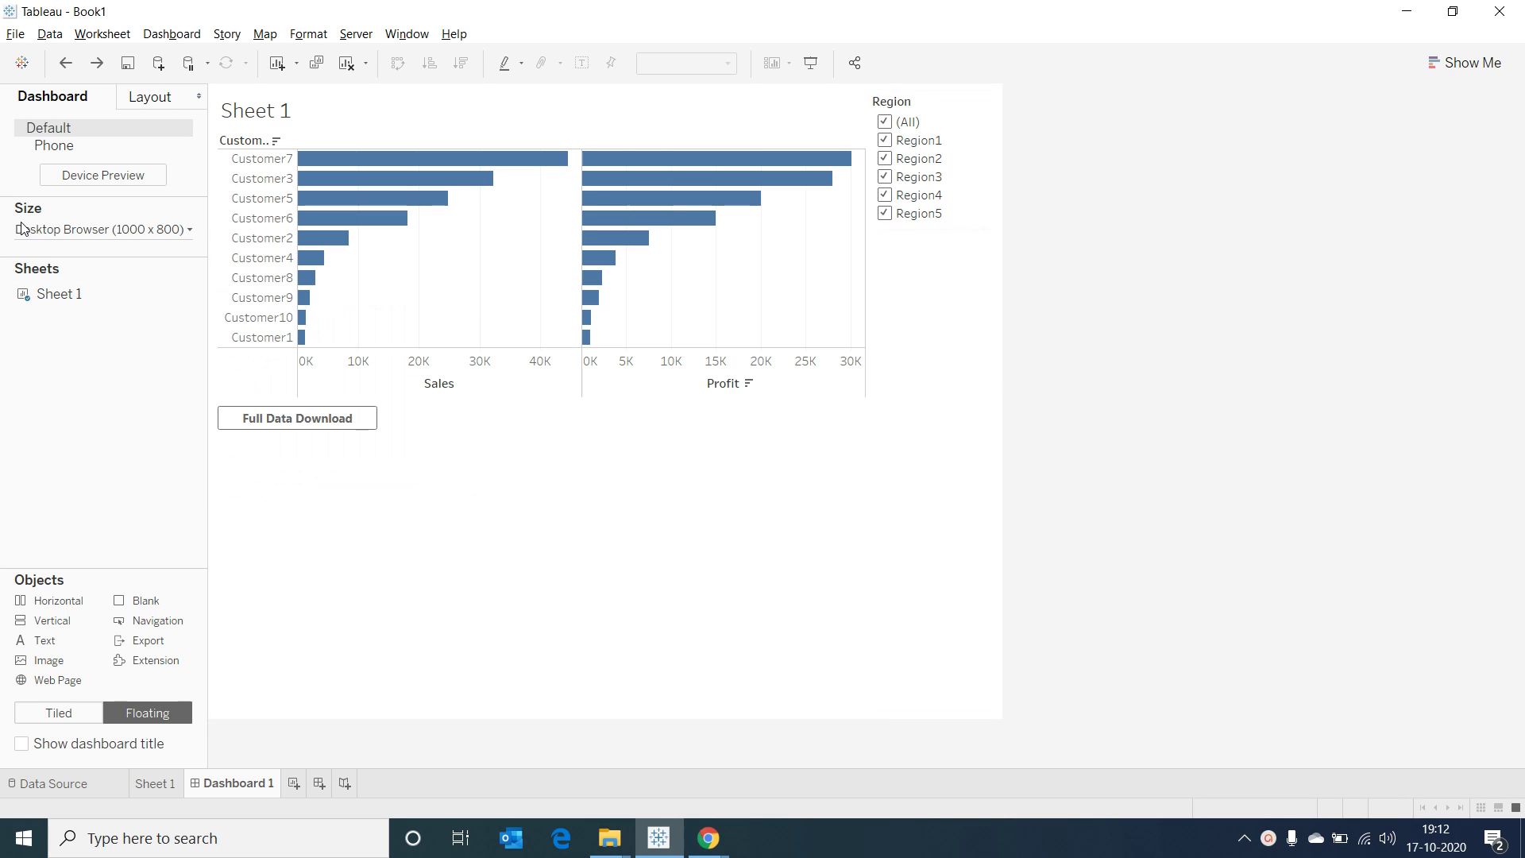
left_click(46, 35)
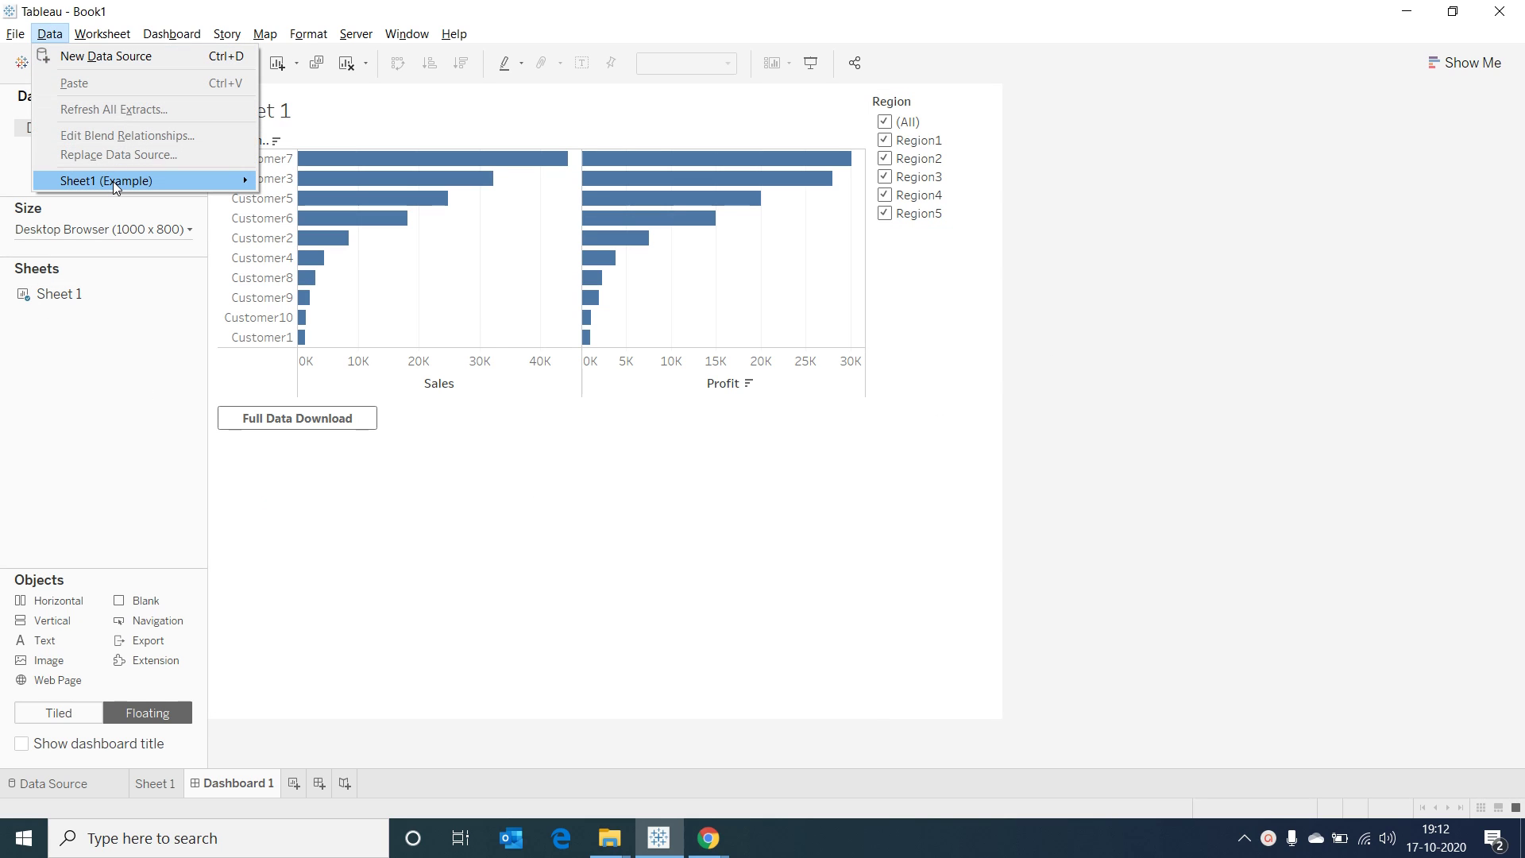
mouse_move(113, 181)
left_click(322, 218)
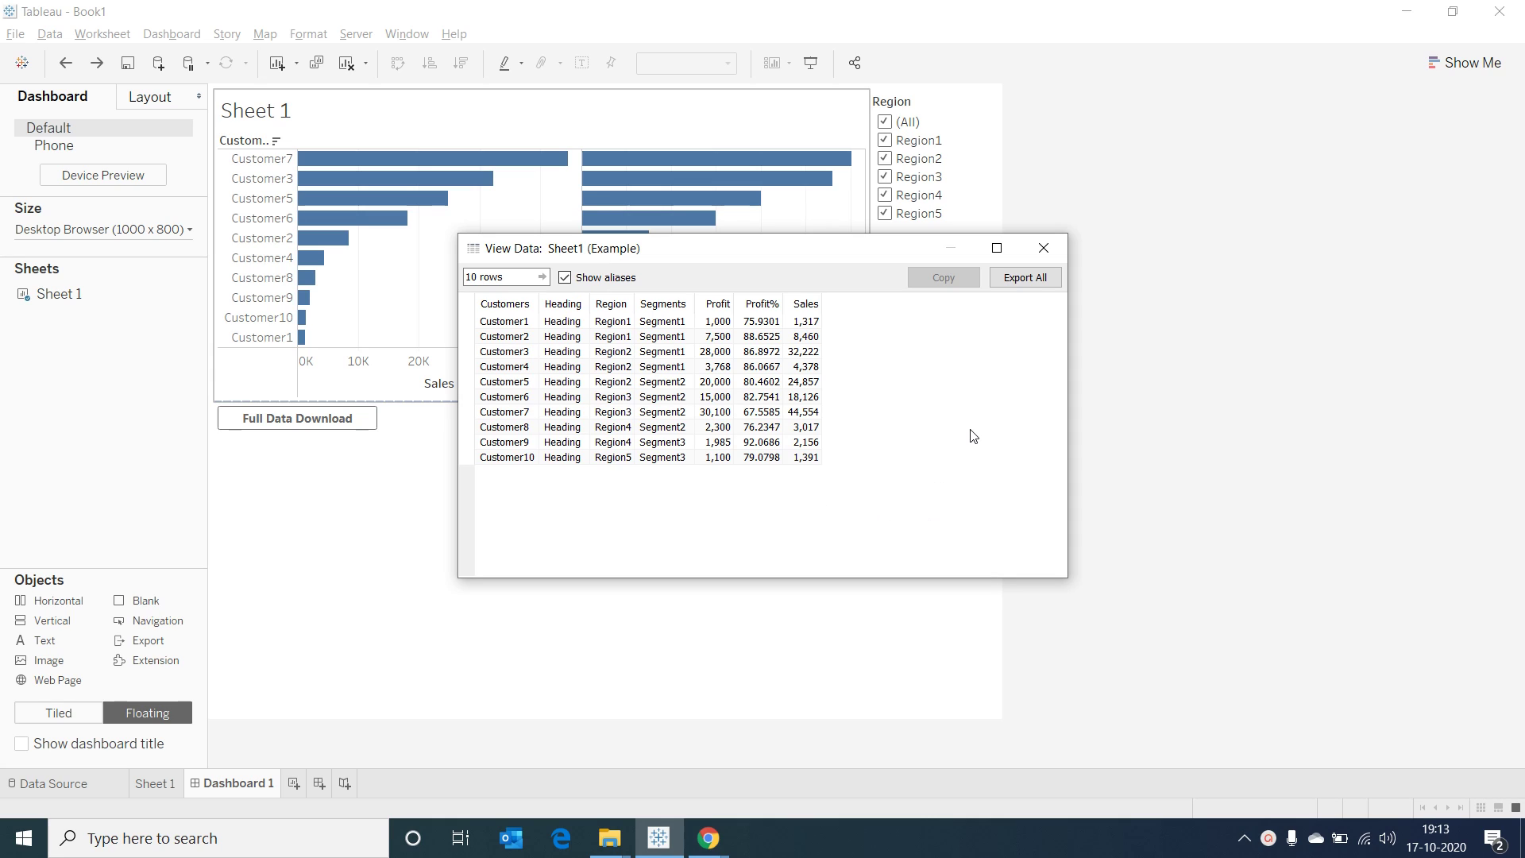
left_click(1051, 241)
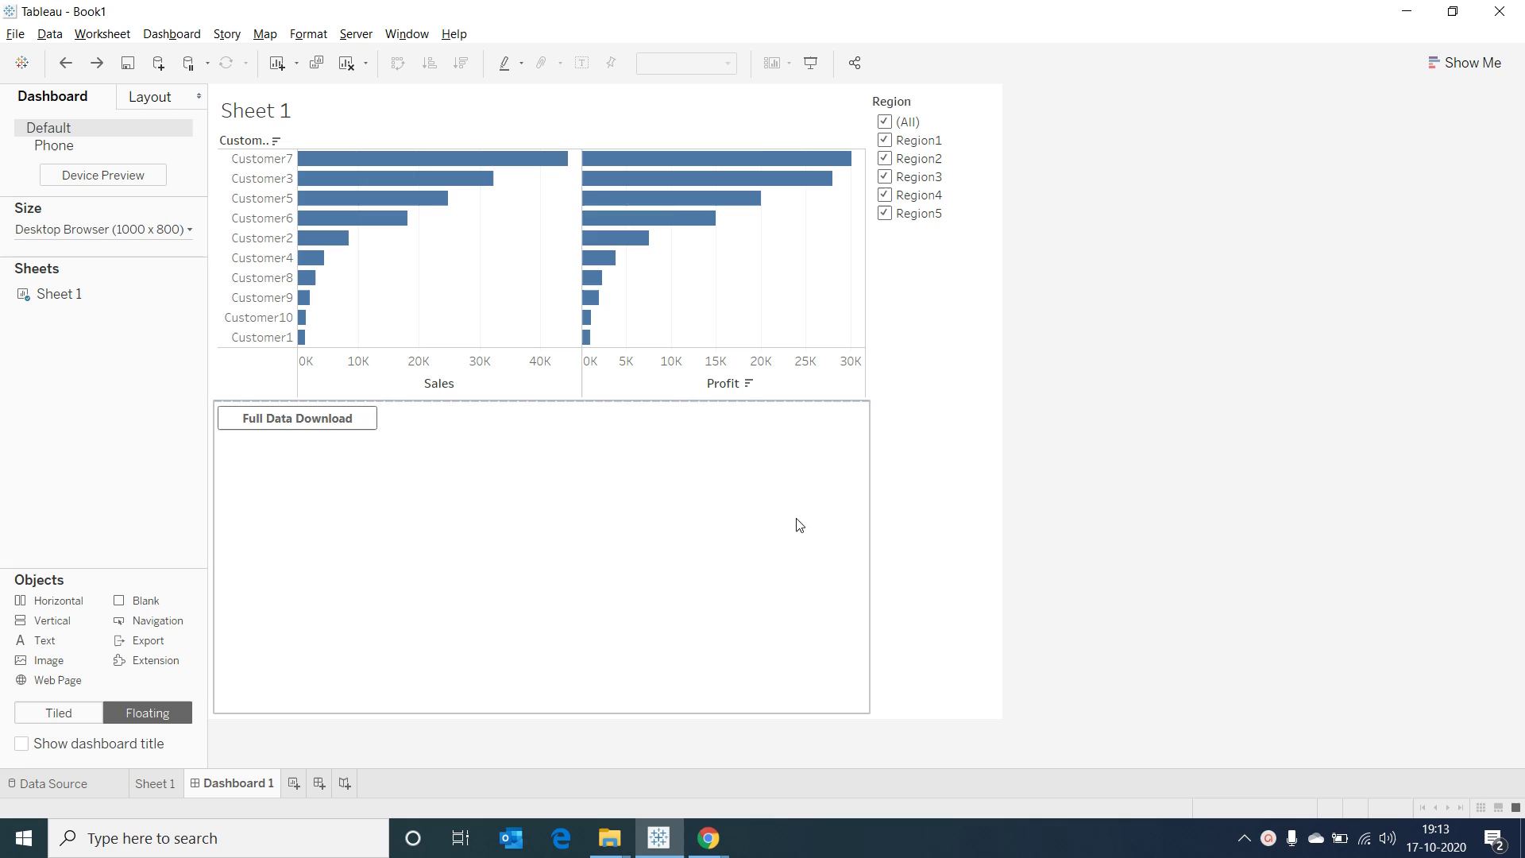
On a new Sheet 2, add Customers, Region, Segments and Heading to Rows and Sales and Profit% to Columns
left_click(293, 784)
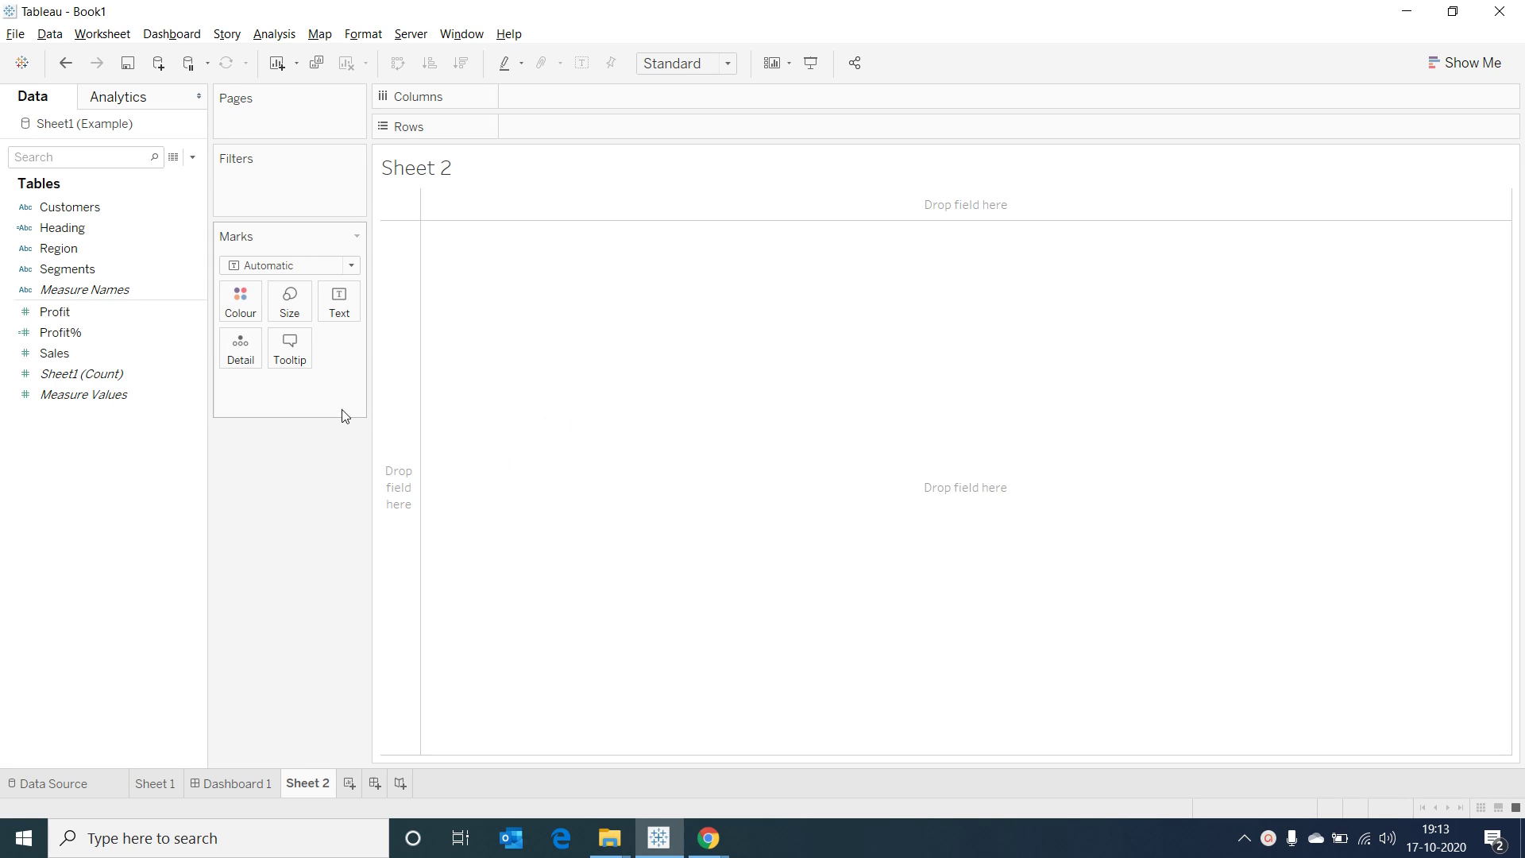
double_click(69, 206)
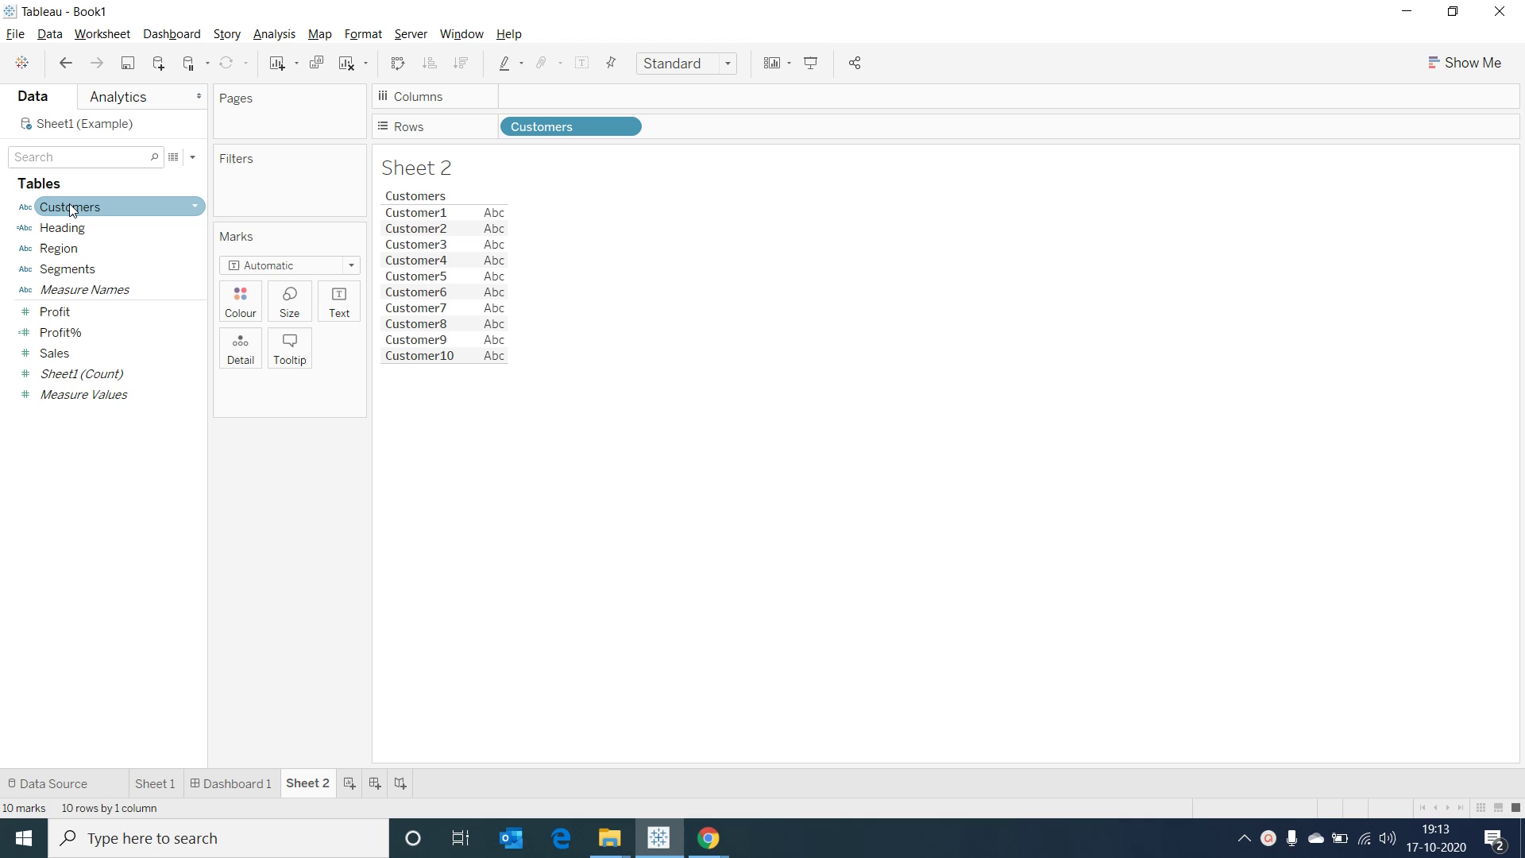
left_click_drag(60, 352, 533, 91)
left_click_drag(60, 332, 828, 100)
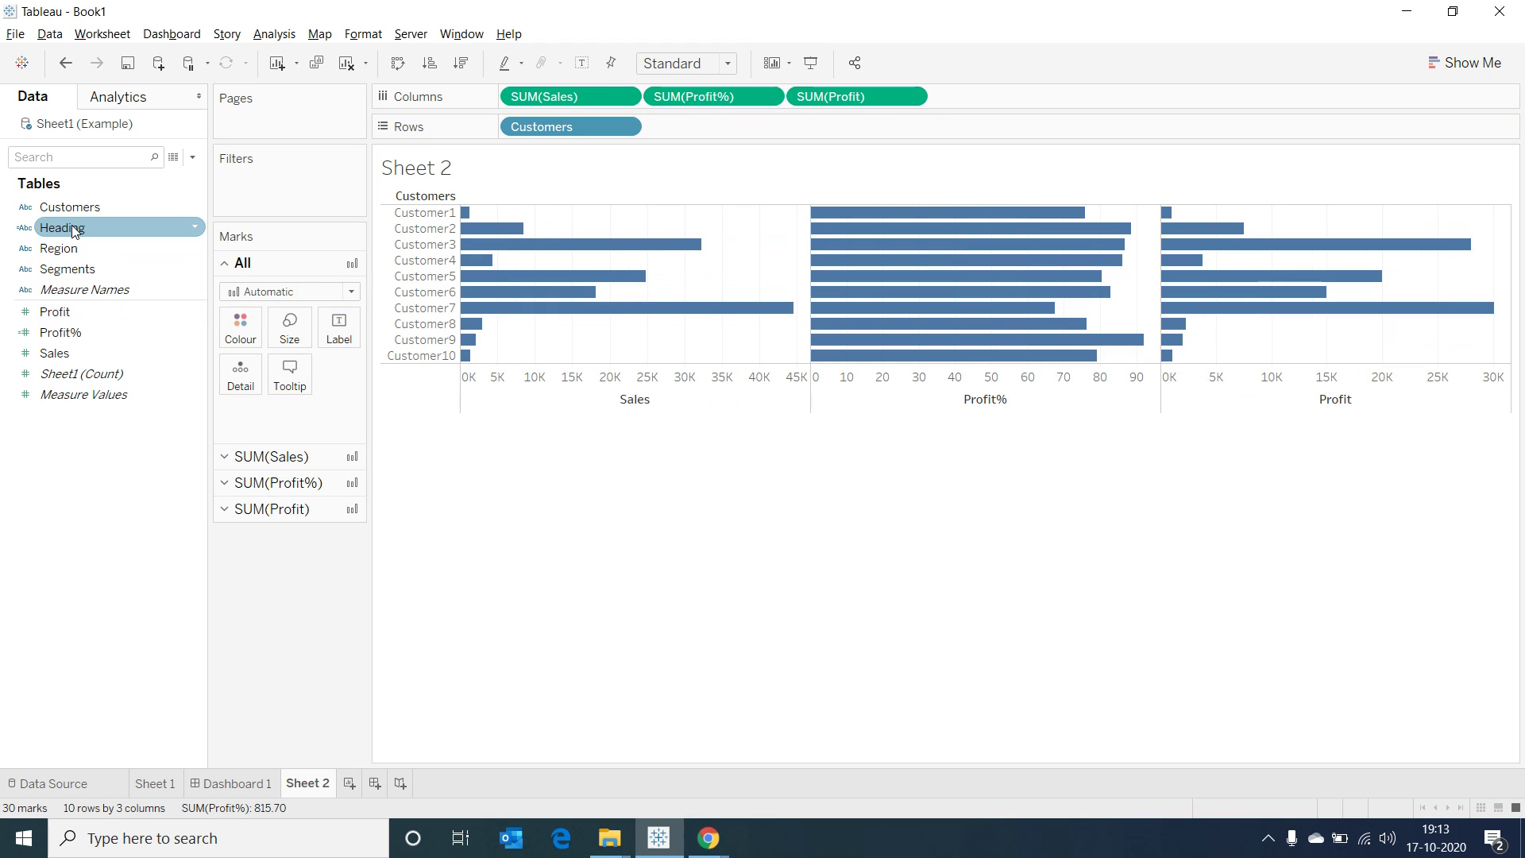
left_click_drag(71, 252, 708, 130)
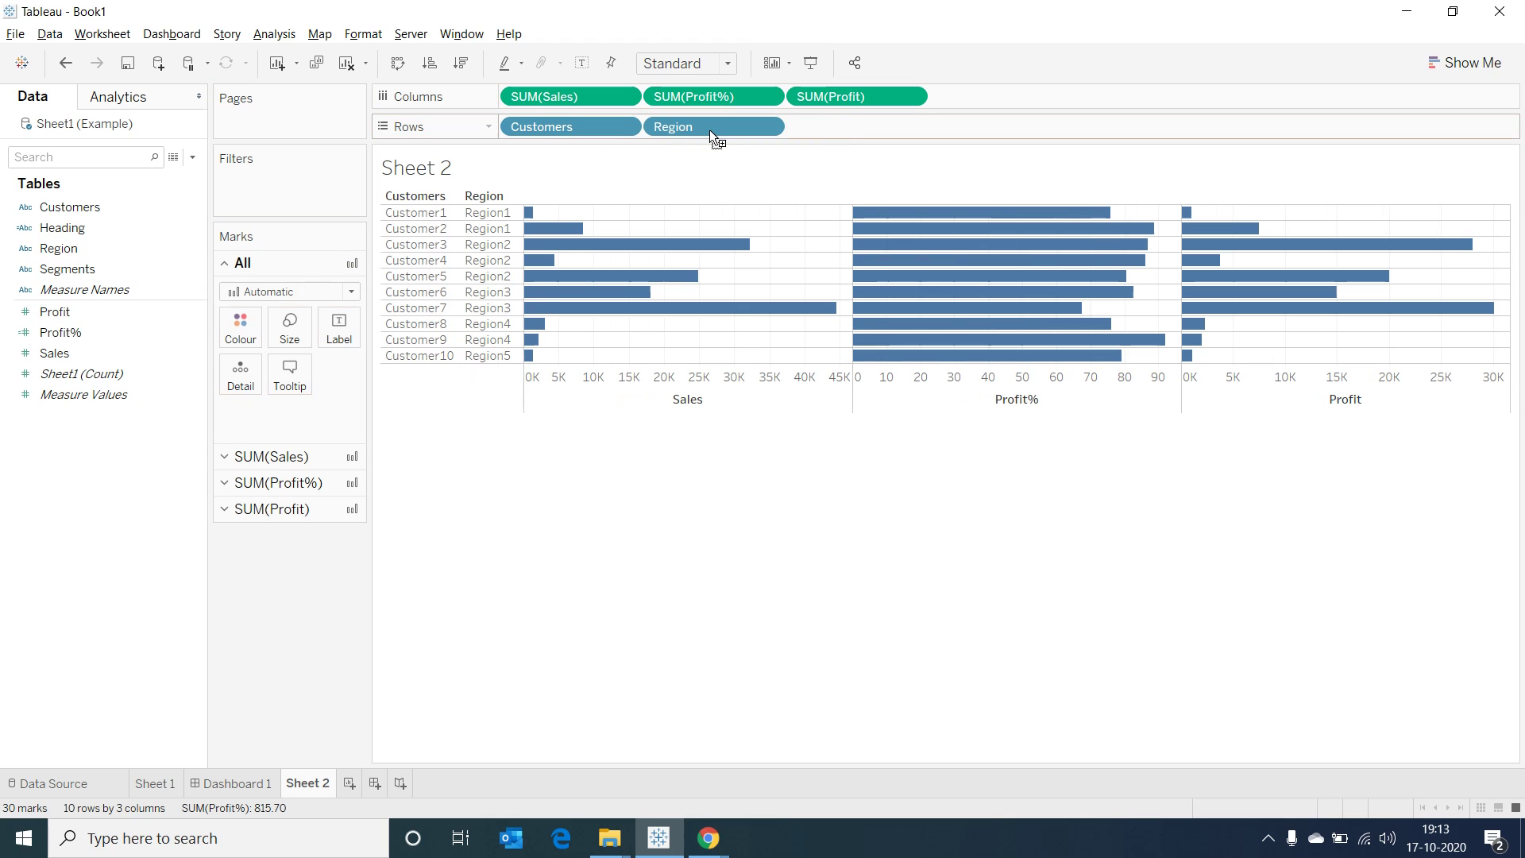
left_click_drag(107, 271, 855, 132)
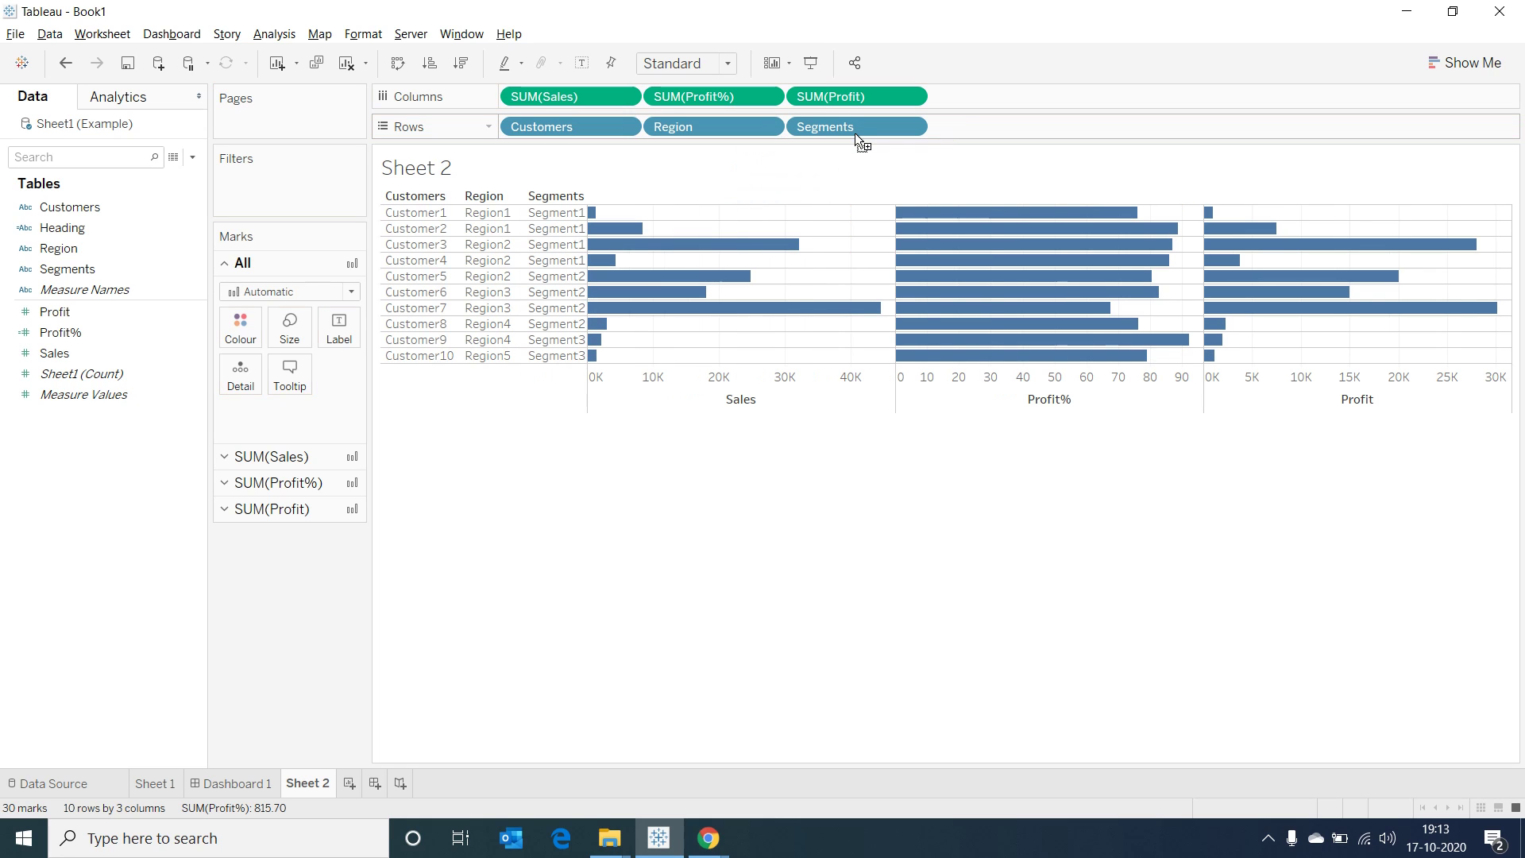
left_click_drag(68, 228, 992, 120)
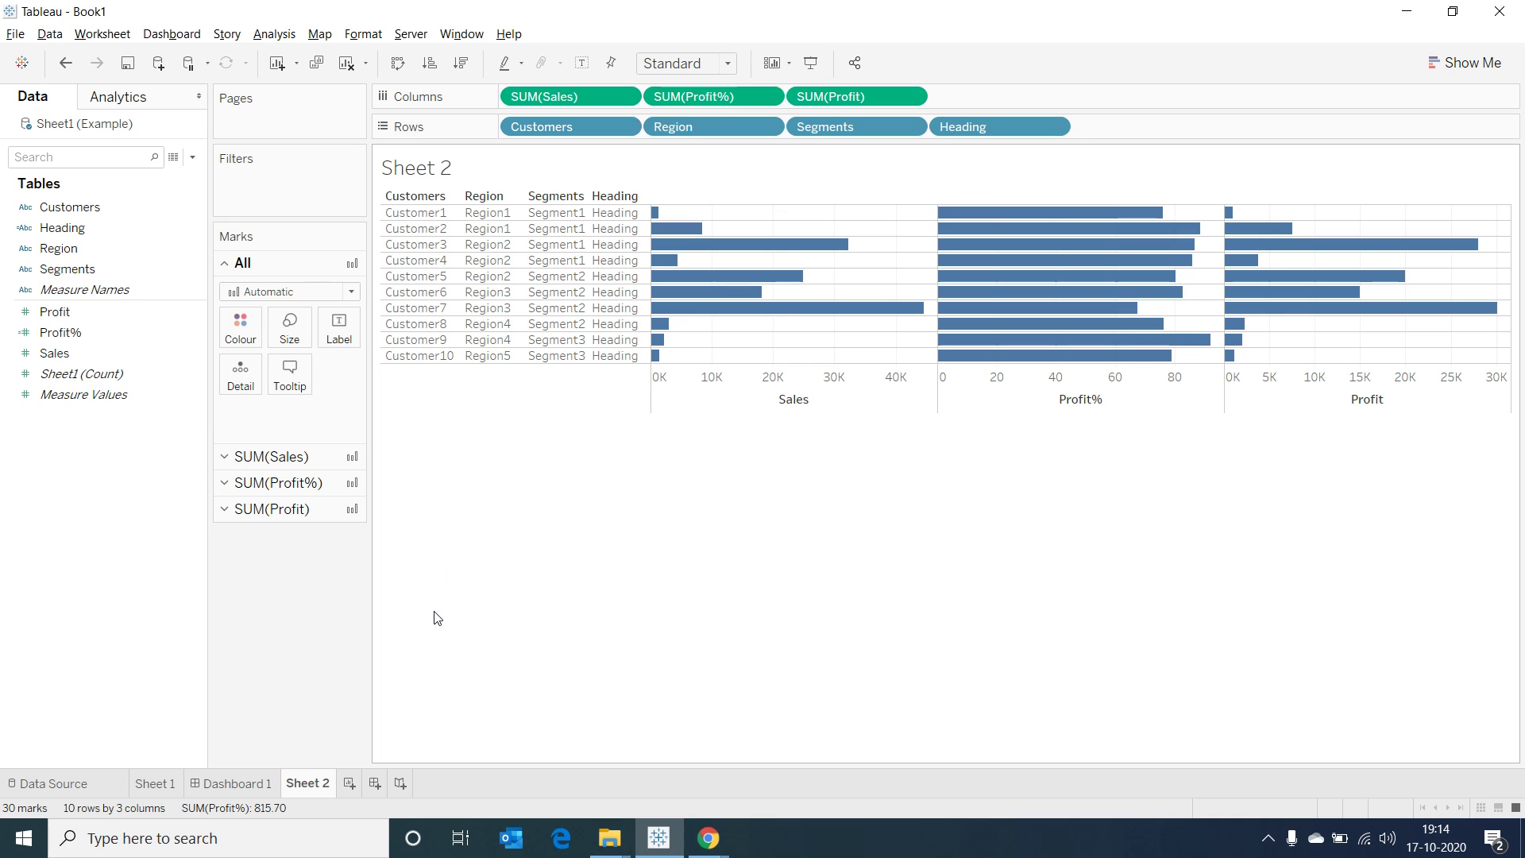
Remove the Full Data Download container from Dashboard 1
left_click(256, 787)
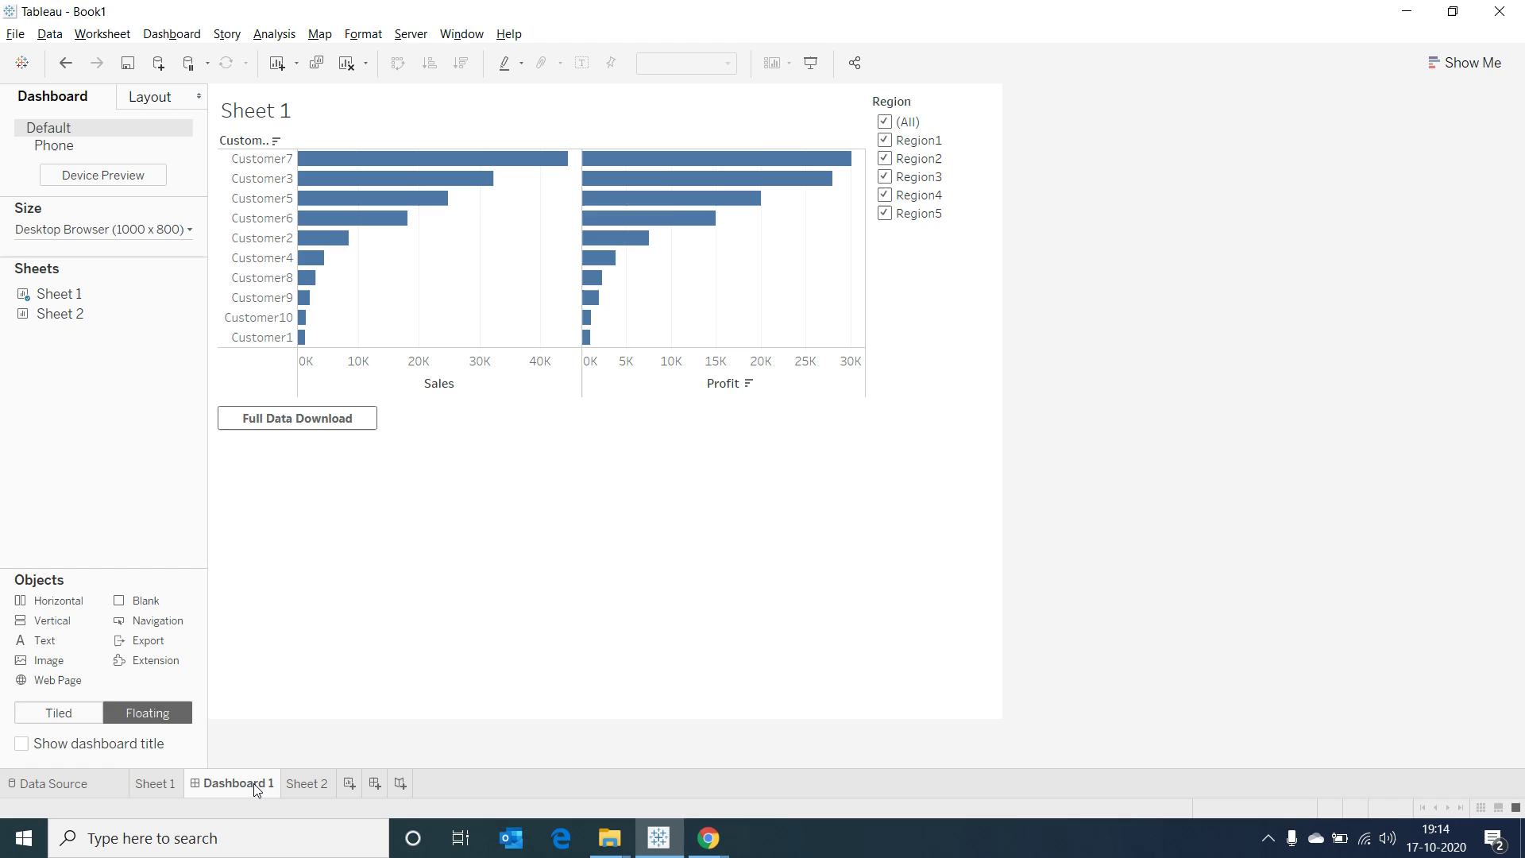
left_click(491, 468)
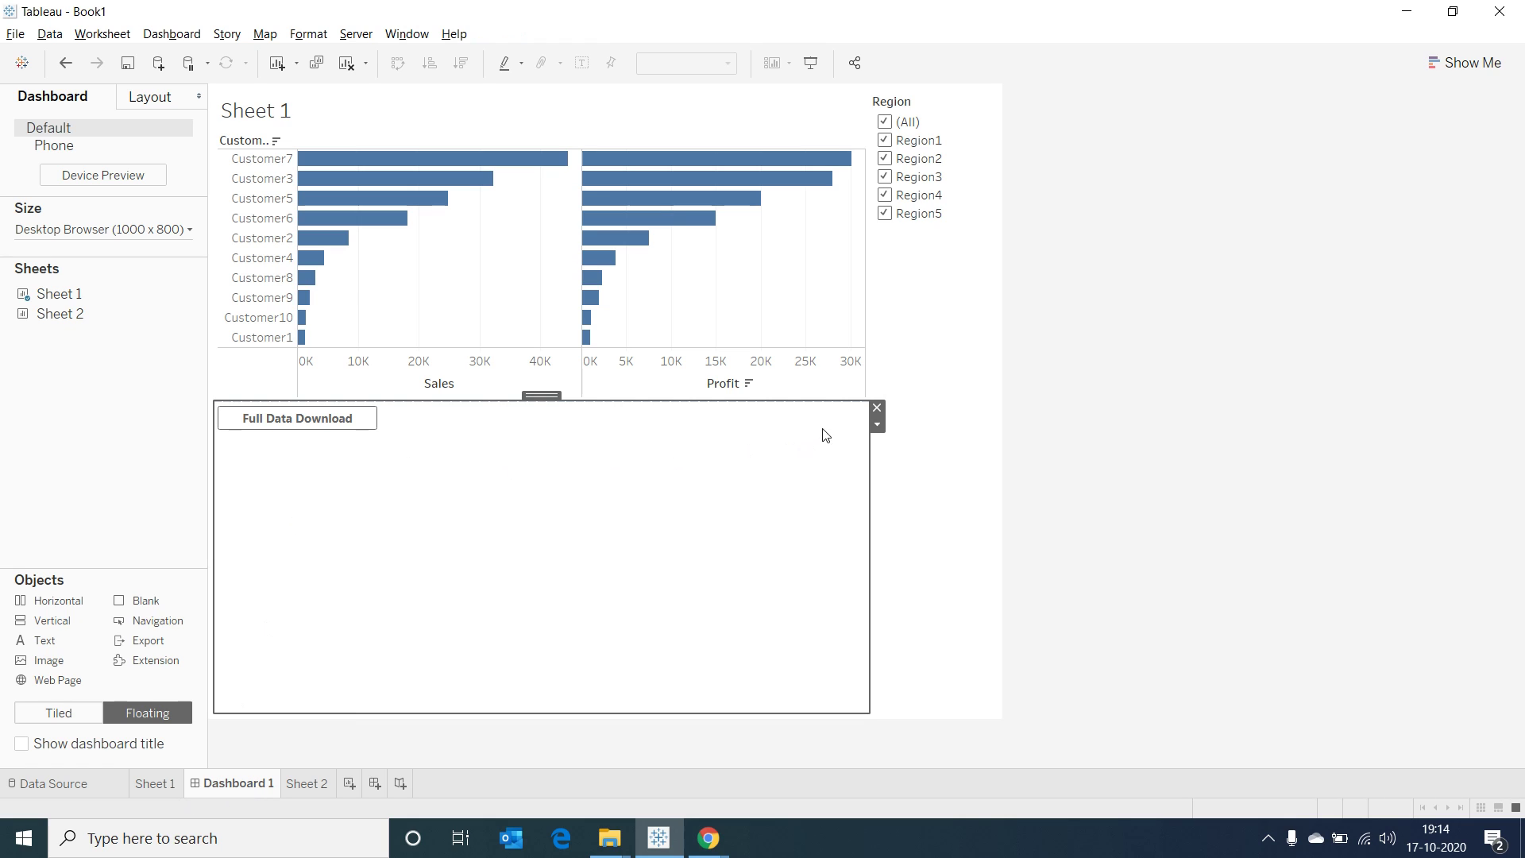
left_click(877, 408)
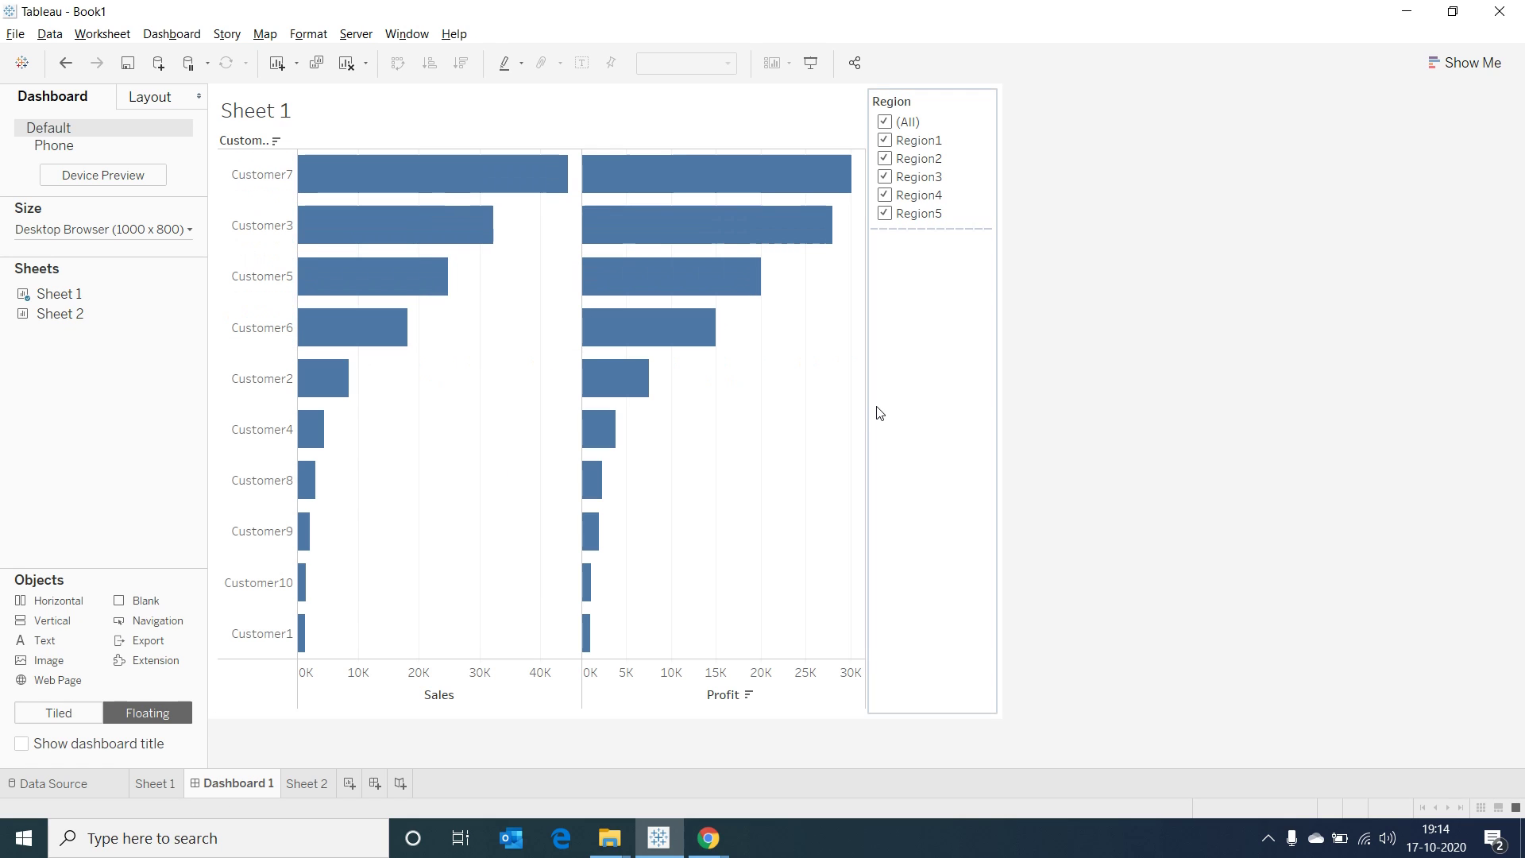
Place Sheet 2 as a small floating view beneath the Region filter
mouse_move(73, 322)
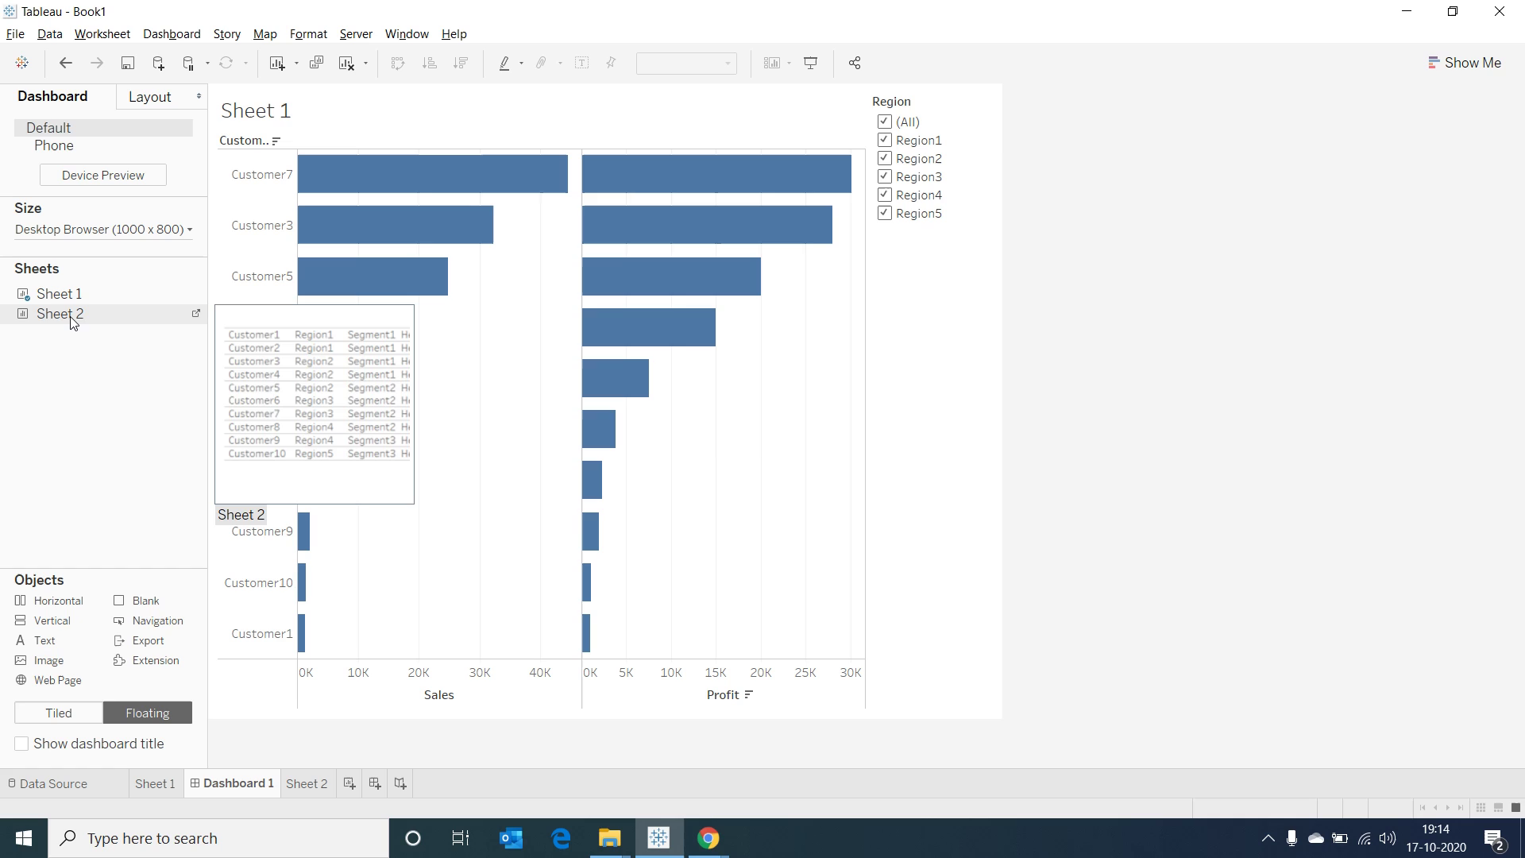
left_click_drag(75, 316, 868, 245)
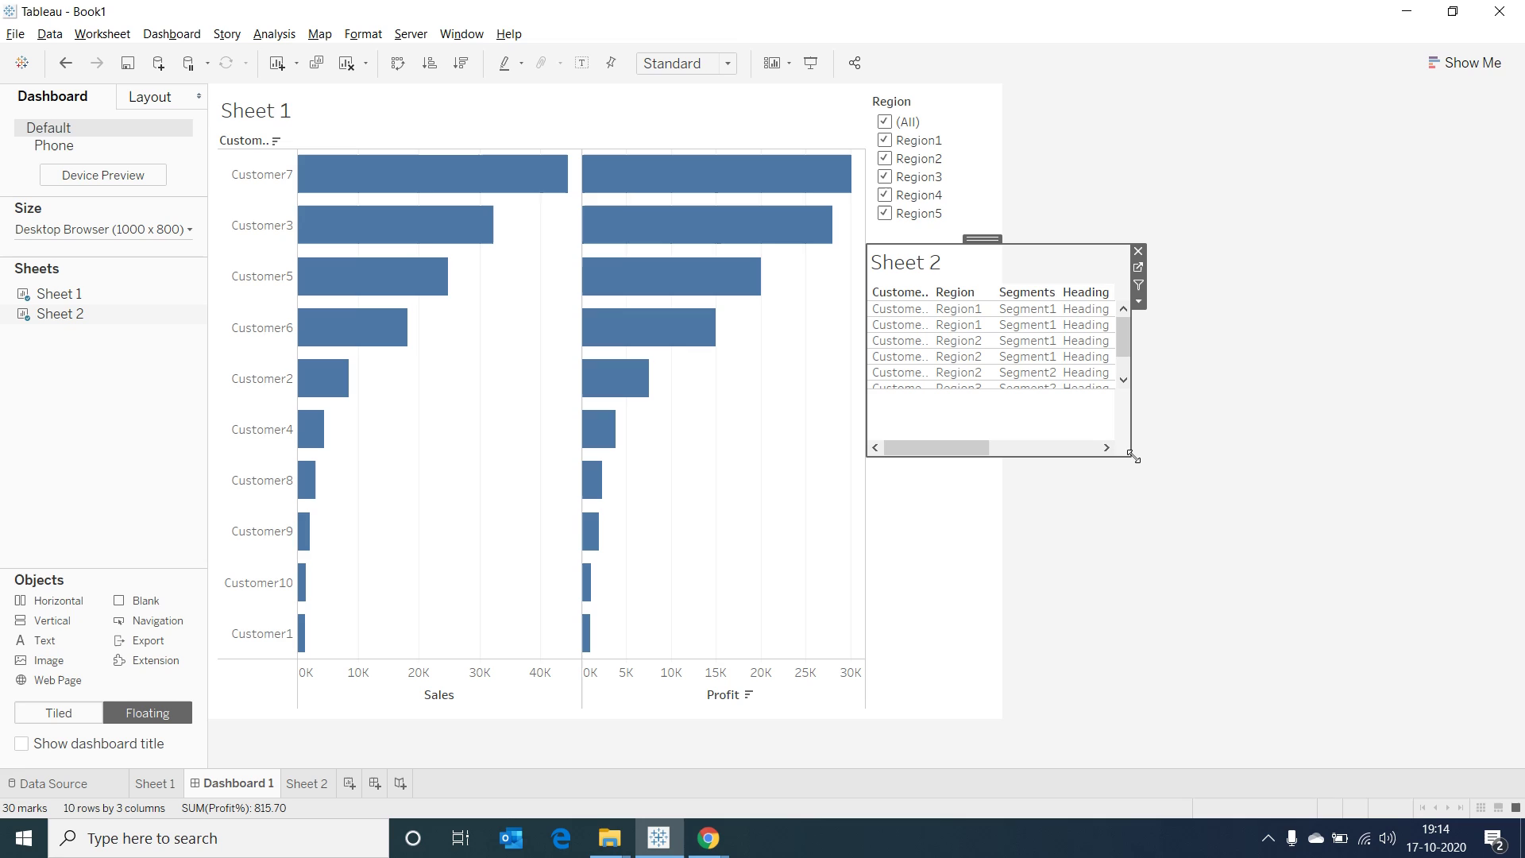
left_click_drag(1133, 456, 1001, 303)
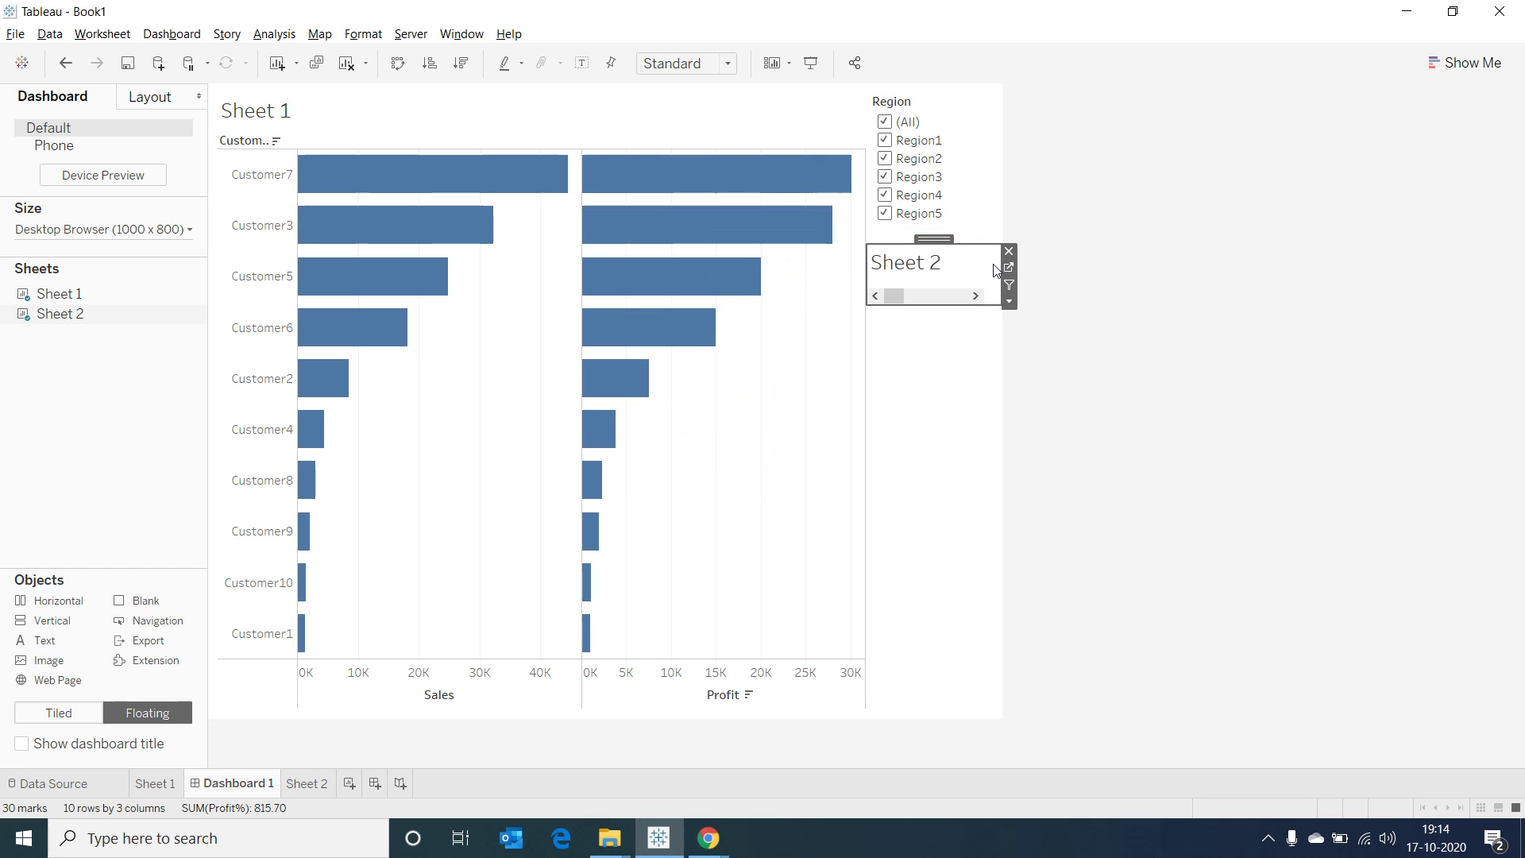
left_click(21, 405)
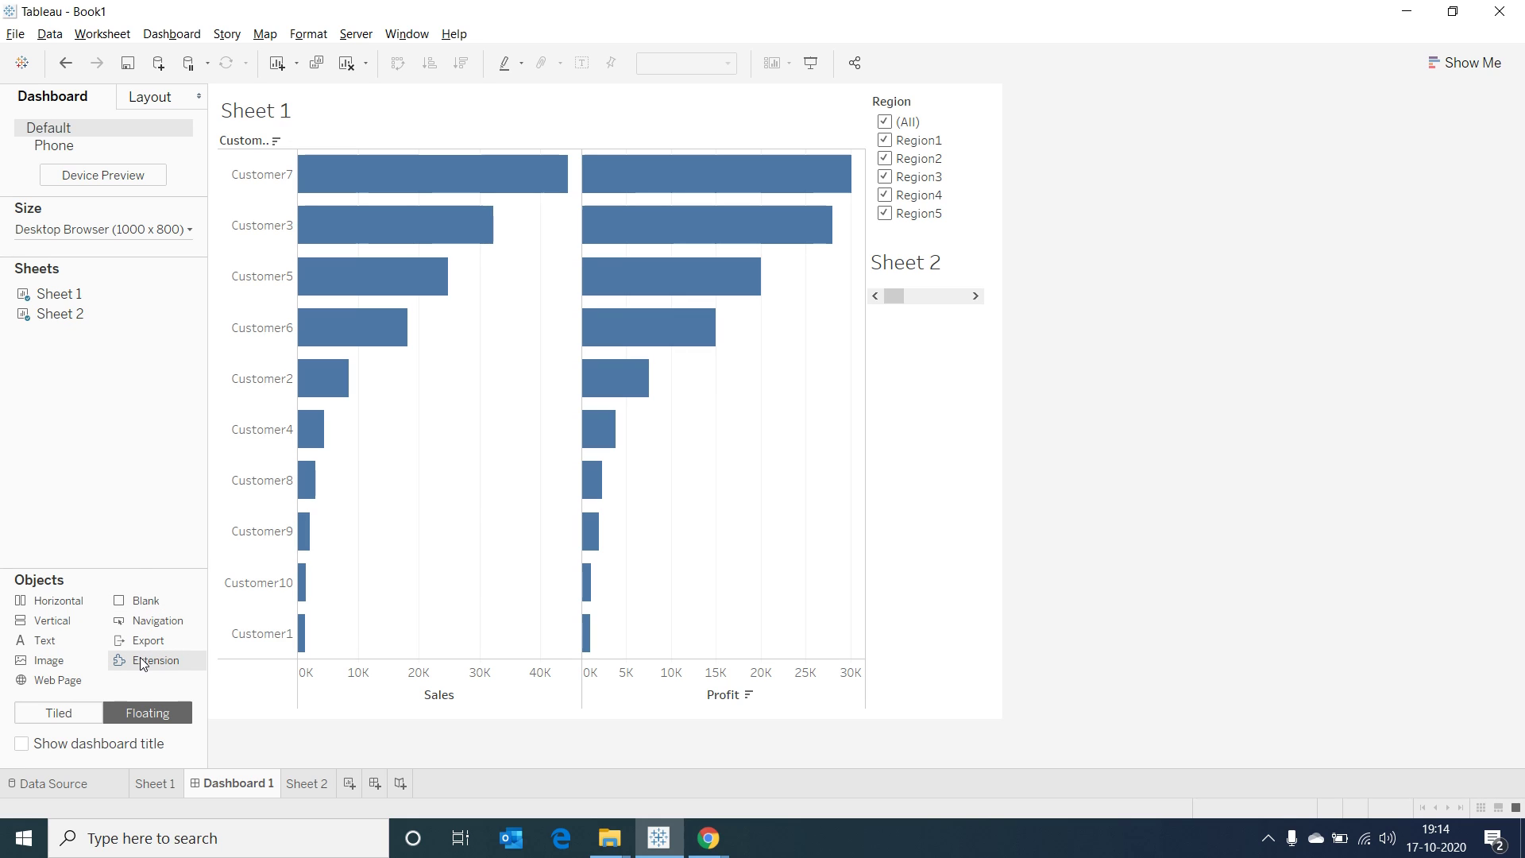
Drop an Extension object below the Region filter and load TheInformationLab_ExportAll.trex from My Extensions
left_click_drag(142, 664, 866, 236)
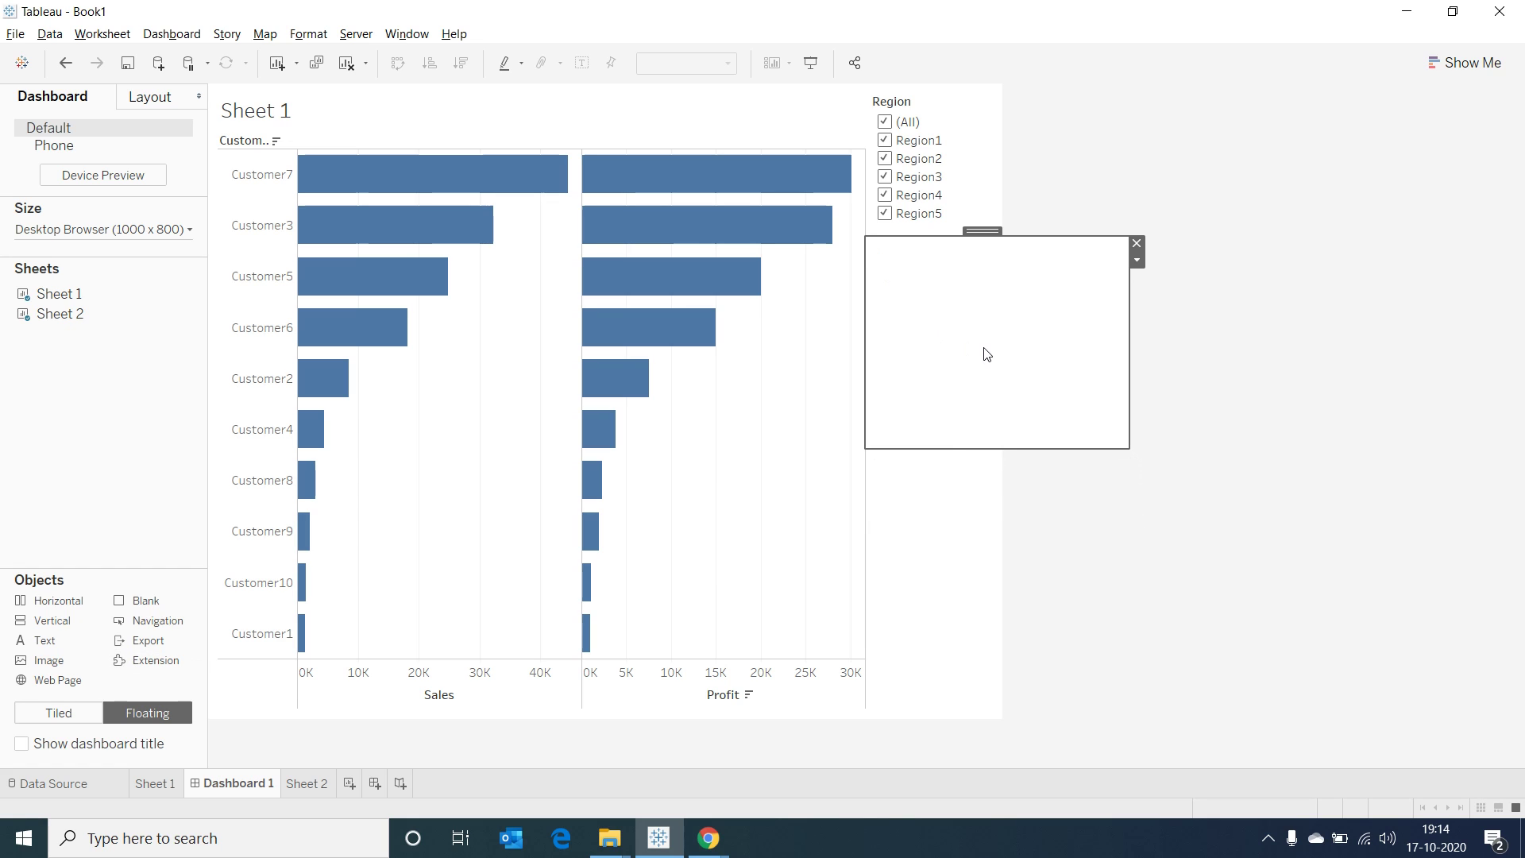
left_click(823, 473)
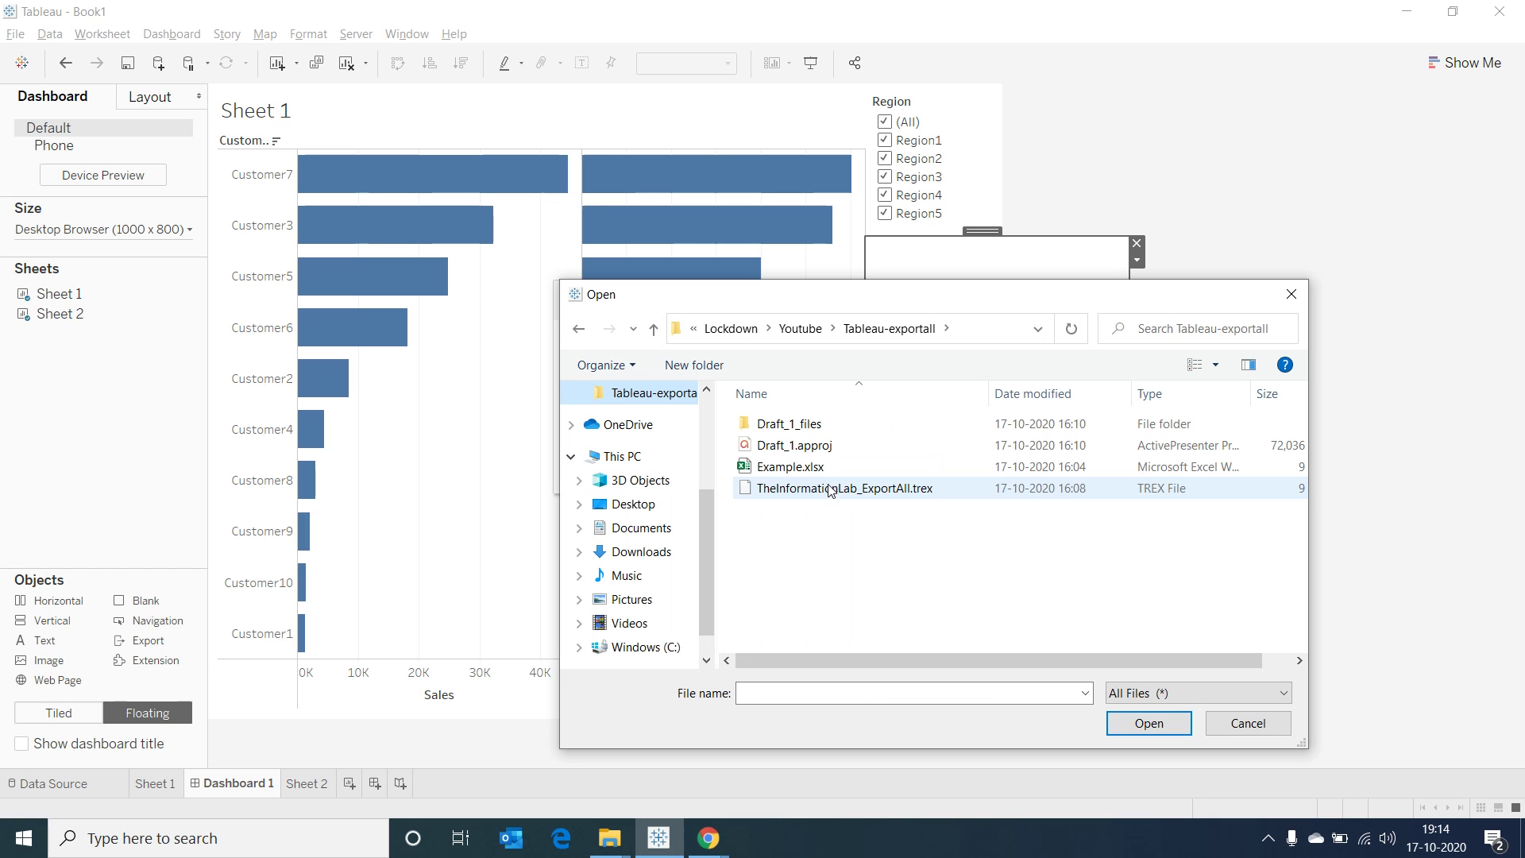
left_click(827, 488)
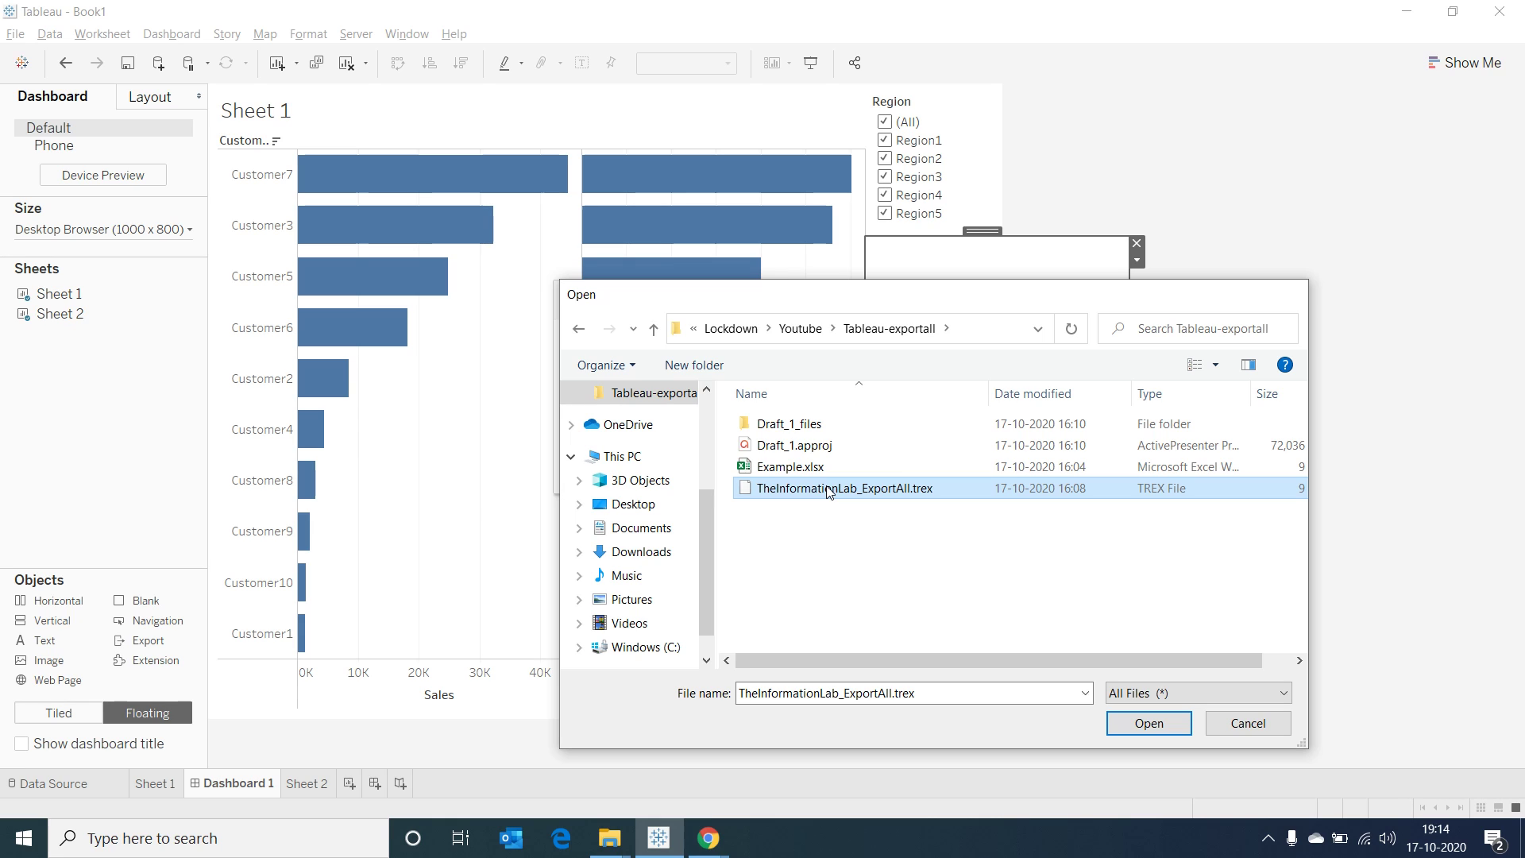
double_click(827, 489)
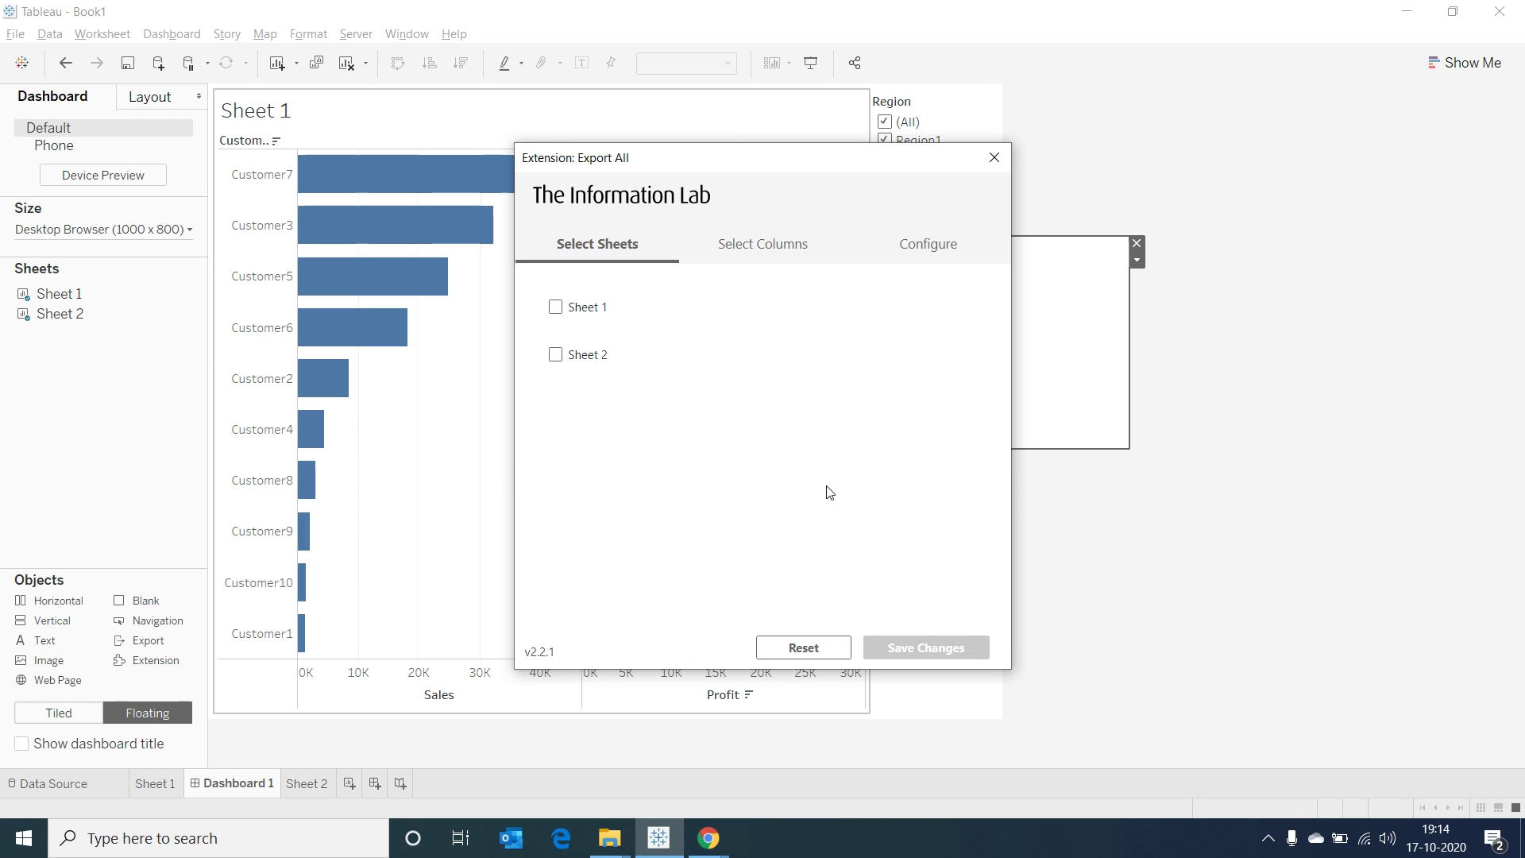
Include Sheet 2 in the export, renamed Full Data
left_click(557, 355)
left_click(685, 437)
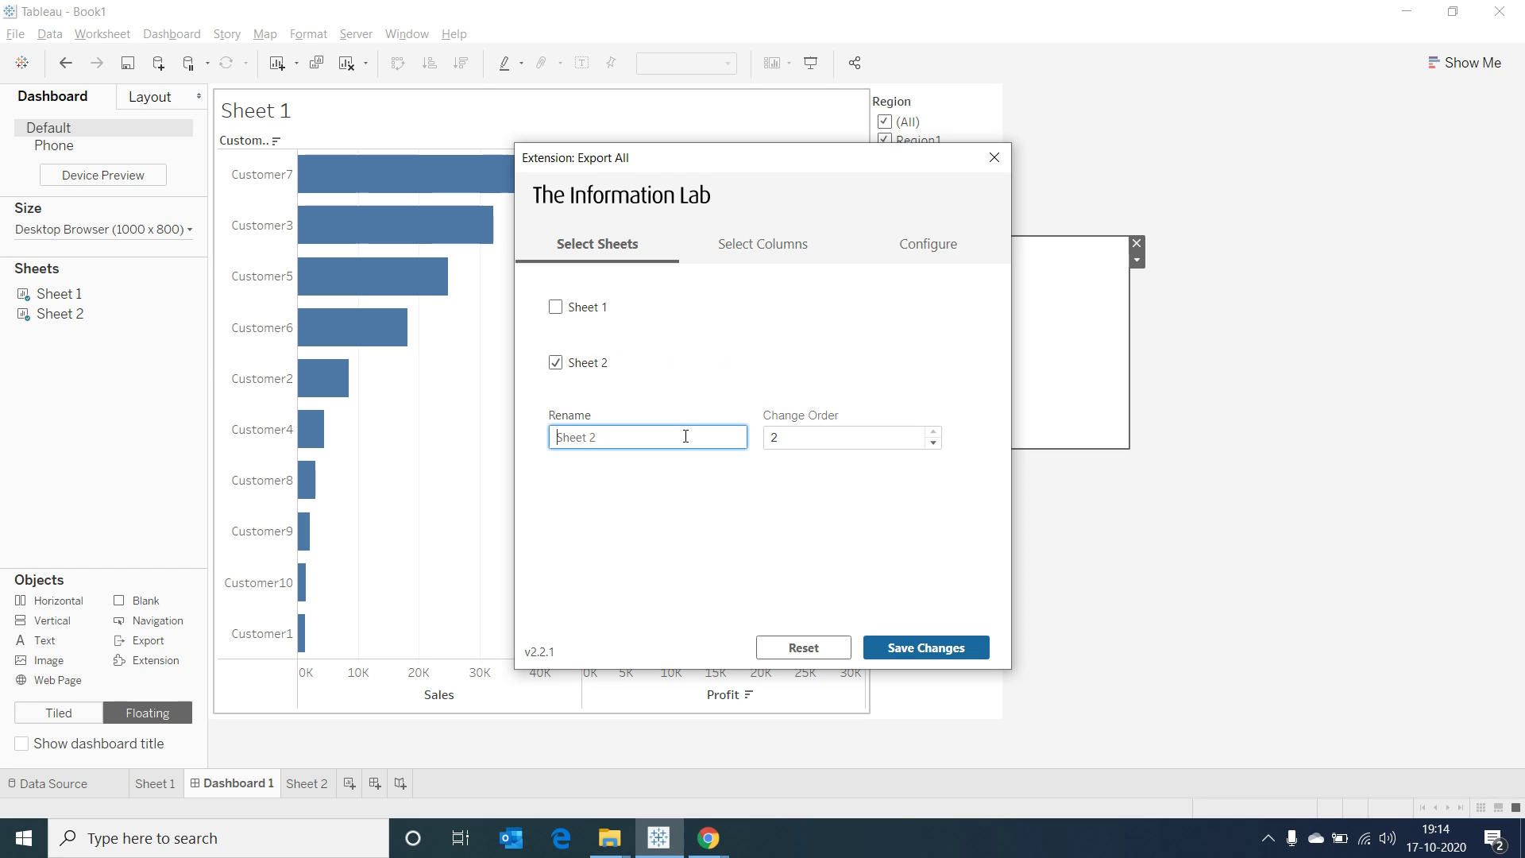
type("Full Data")
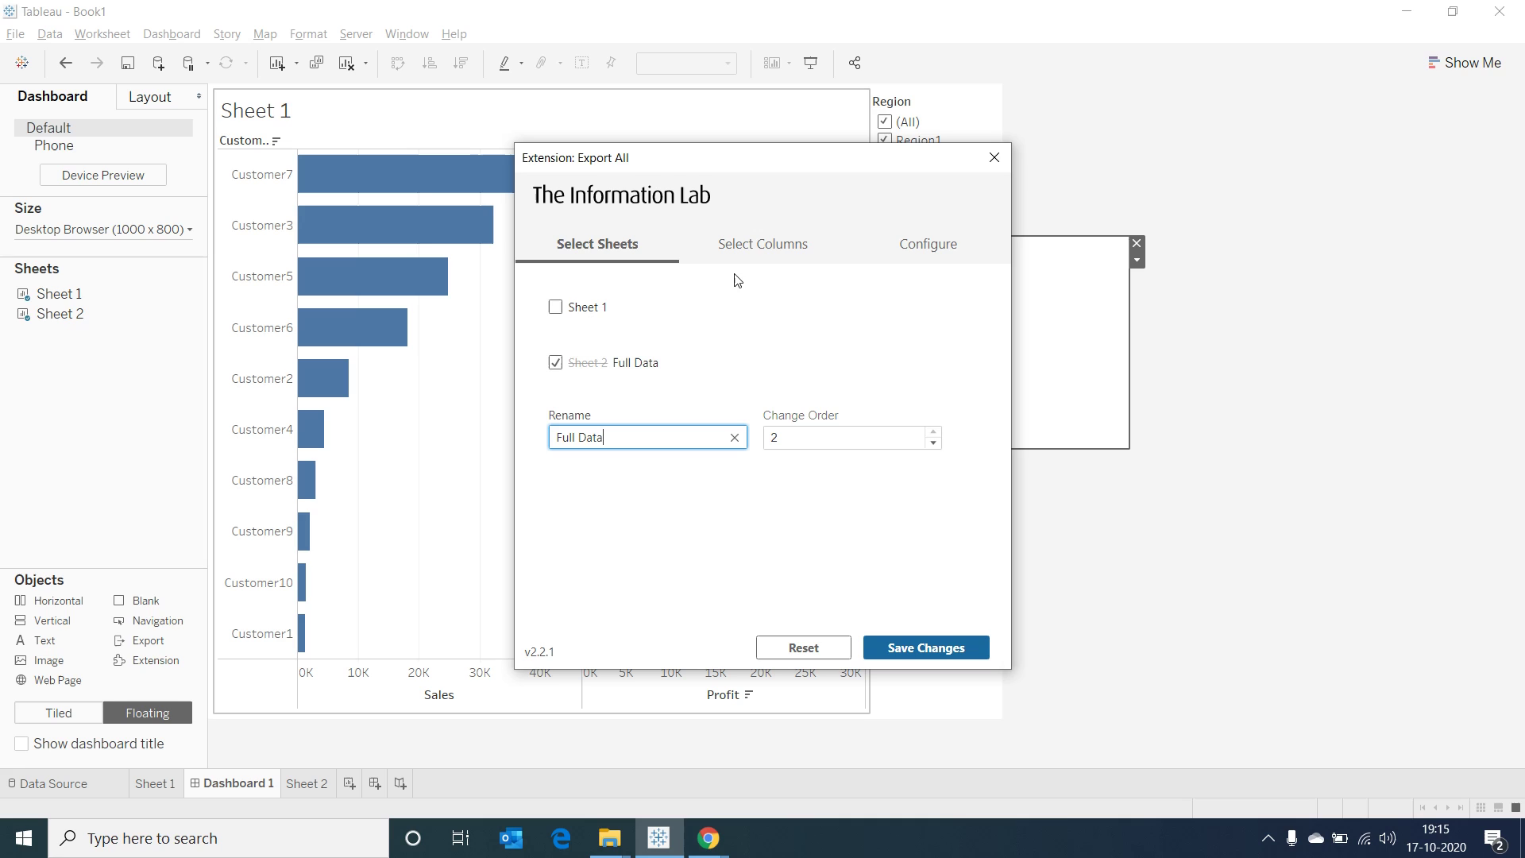
left_click(758, 247)
Exclude the SUM(Profit%), SUM(Profit) and Heading columns, and rename SUM(Sales) to Sales
scroll(786, 415, "down", 1)
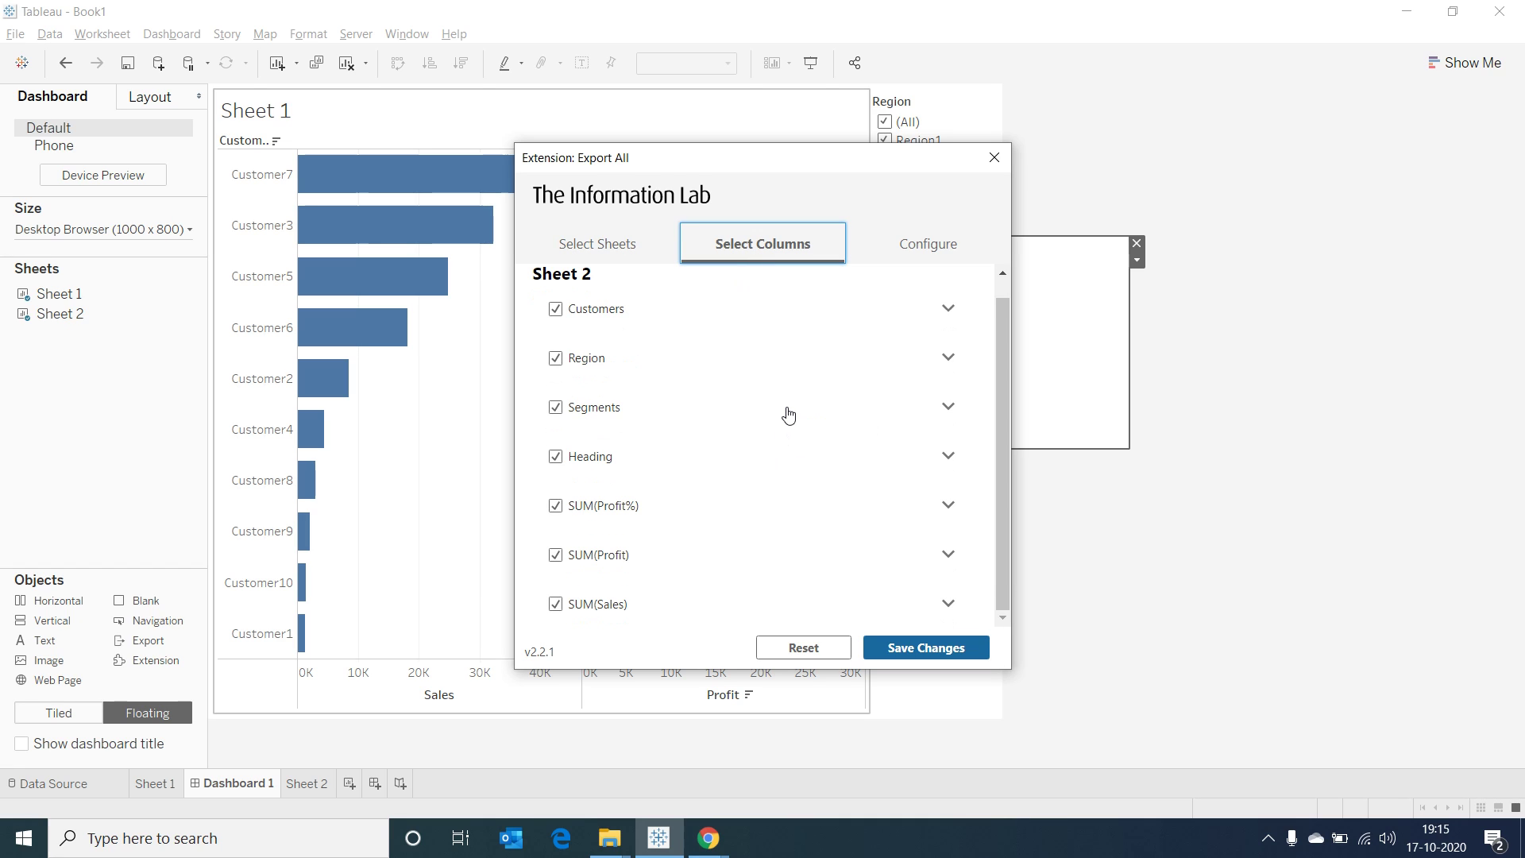
scroll(787, 415, "up", 1)
scroll(789, 414, "down", 1)
left_click(556, 507)
left_click(555, 555)
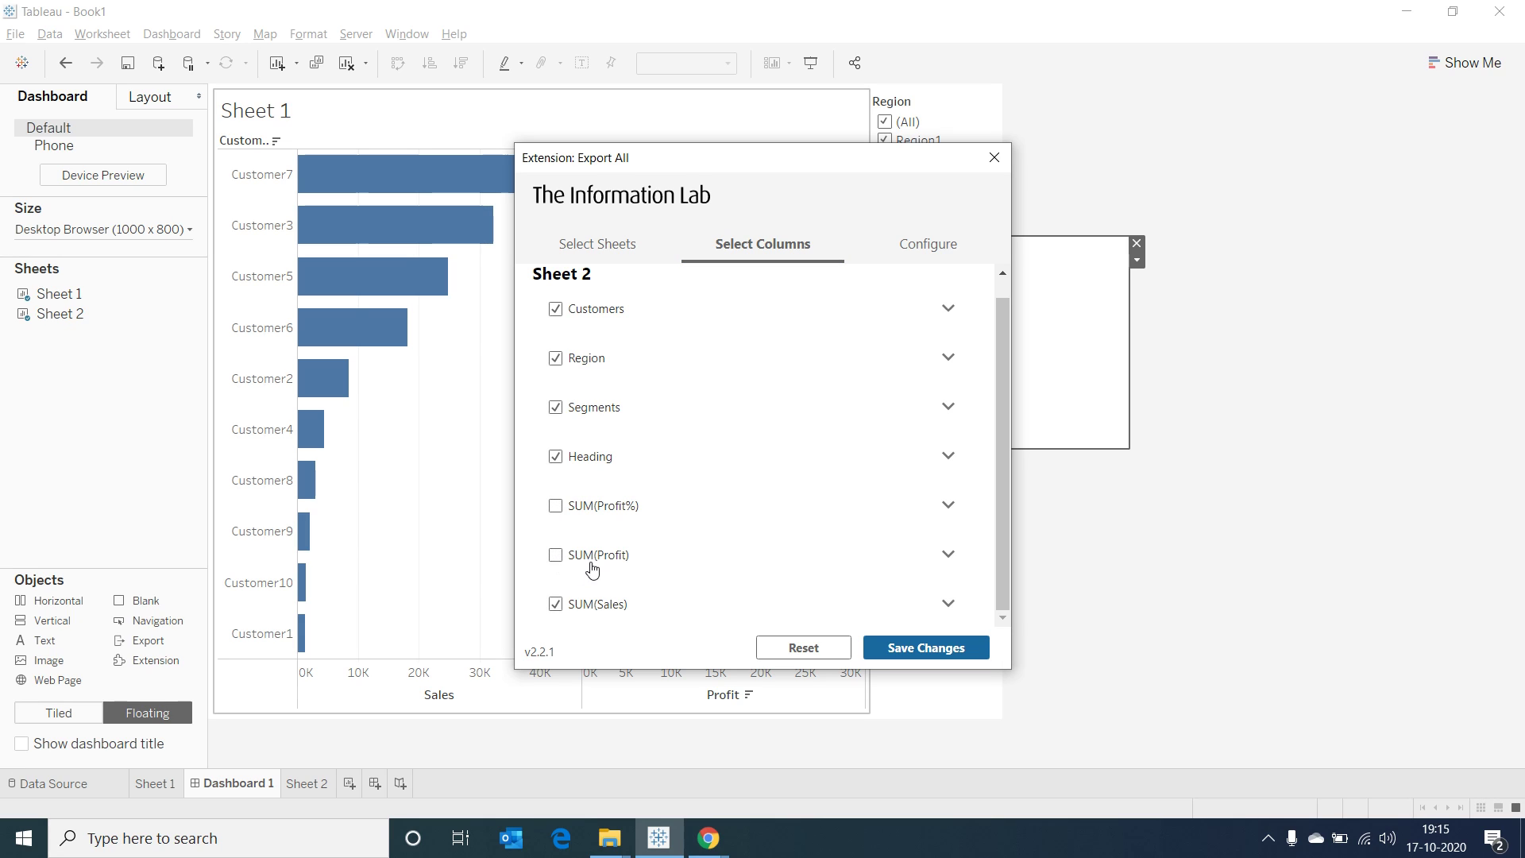
left_click(556, 458)
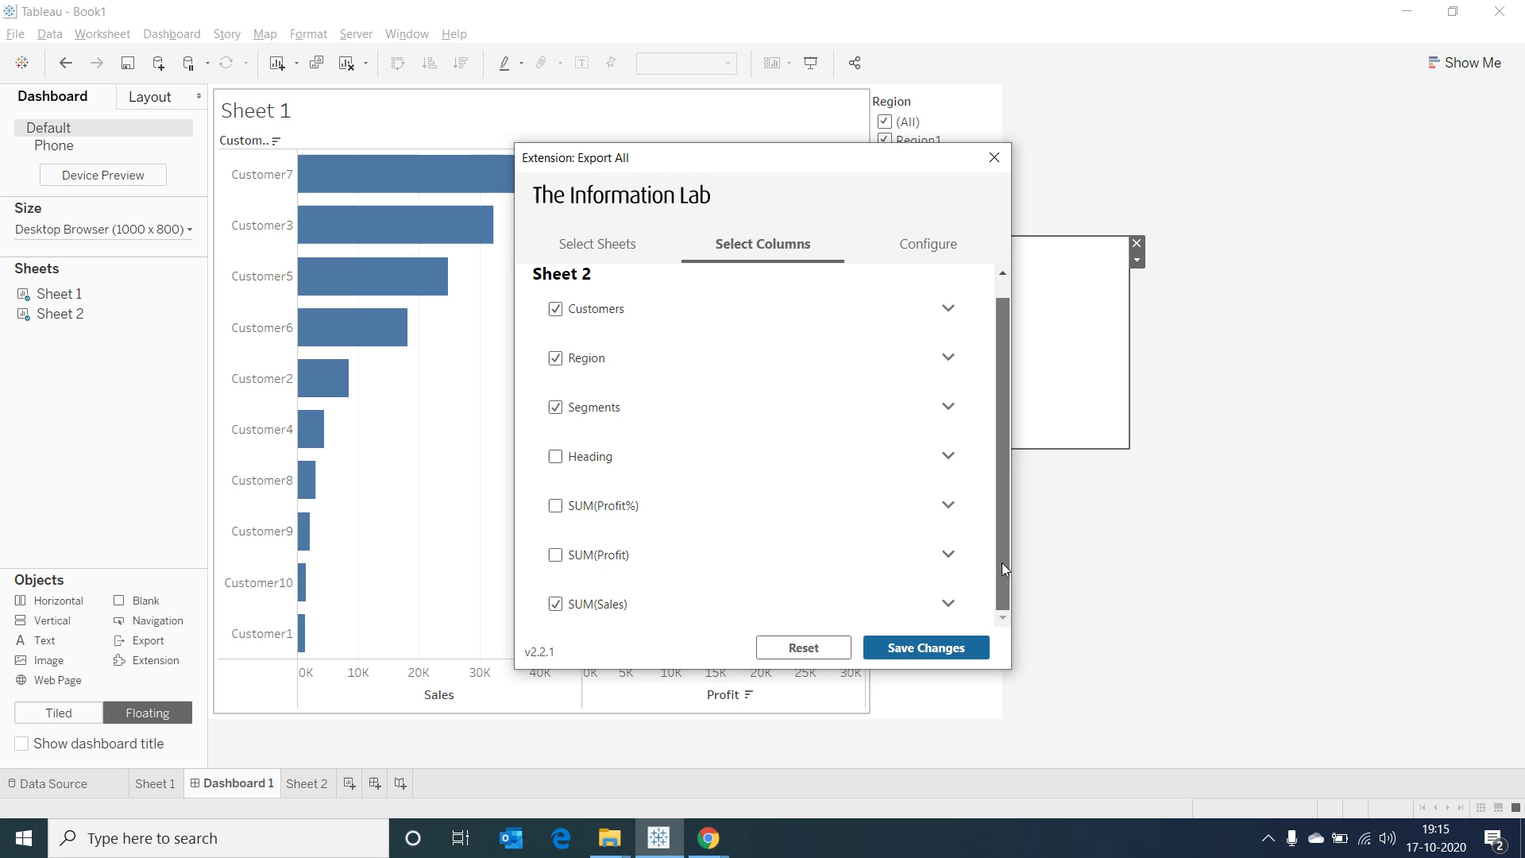
left_click(949, 607)
scroll(769, 527, "down", 1)
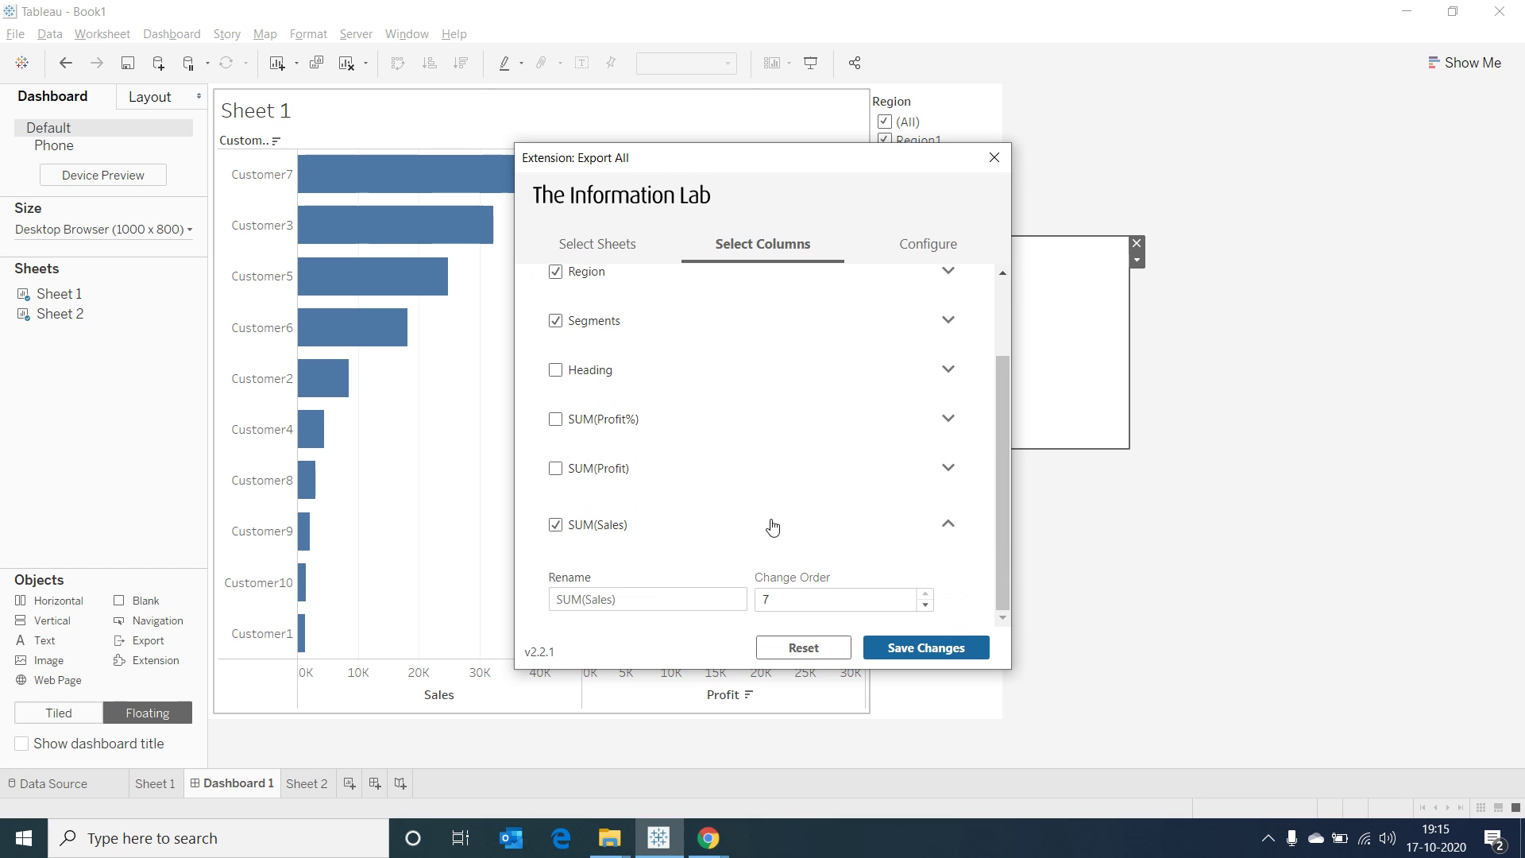
left_click(647, 600)
type("Sales")
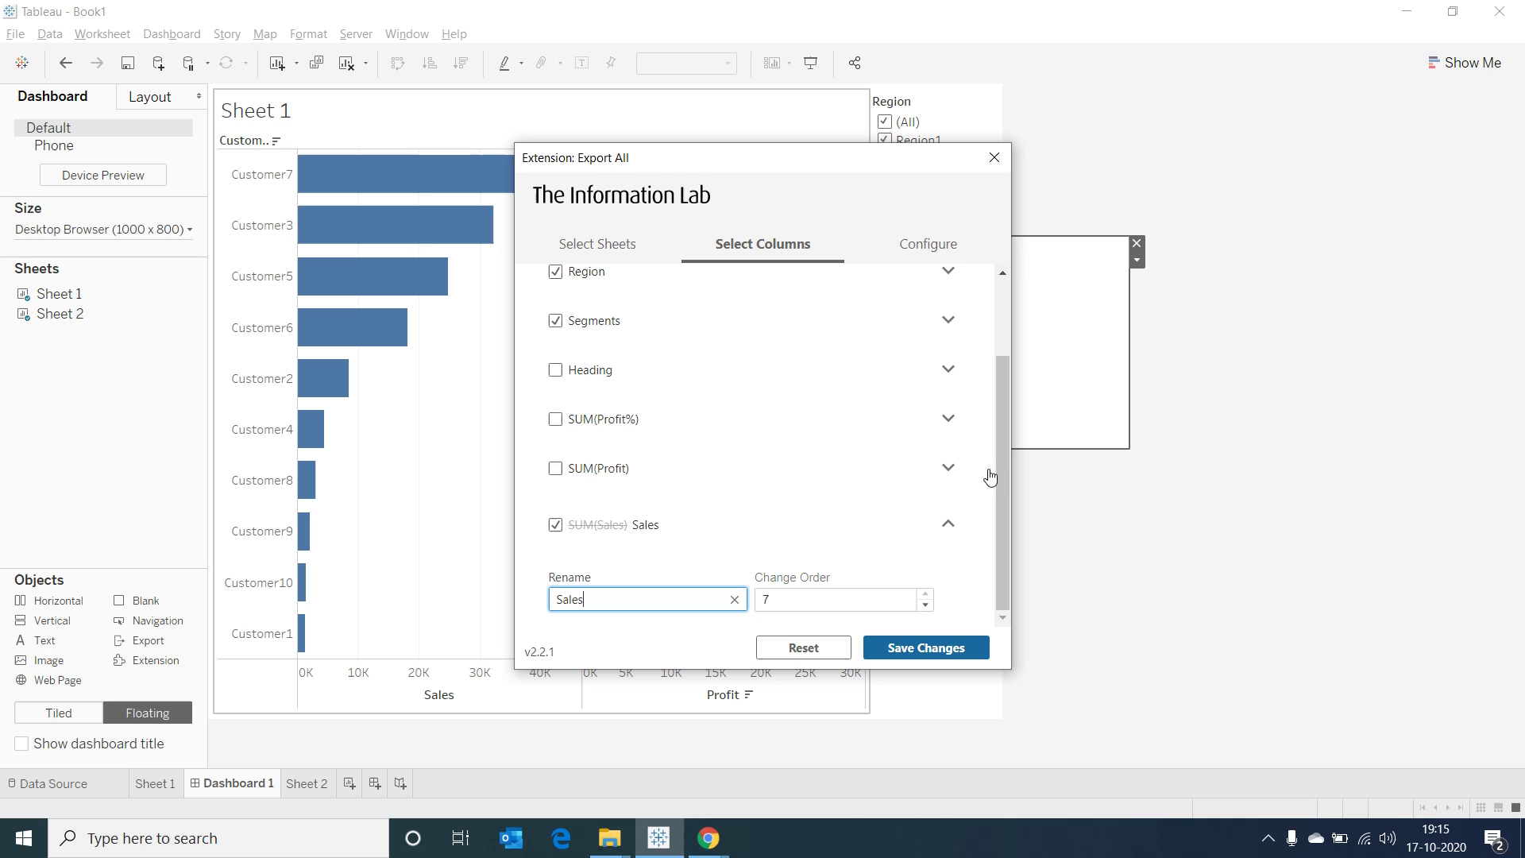
Review the button settings, then save the export configuration and close the settings
left_click(906, 248)
left_click(763, 244)
left_click(912, 645)
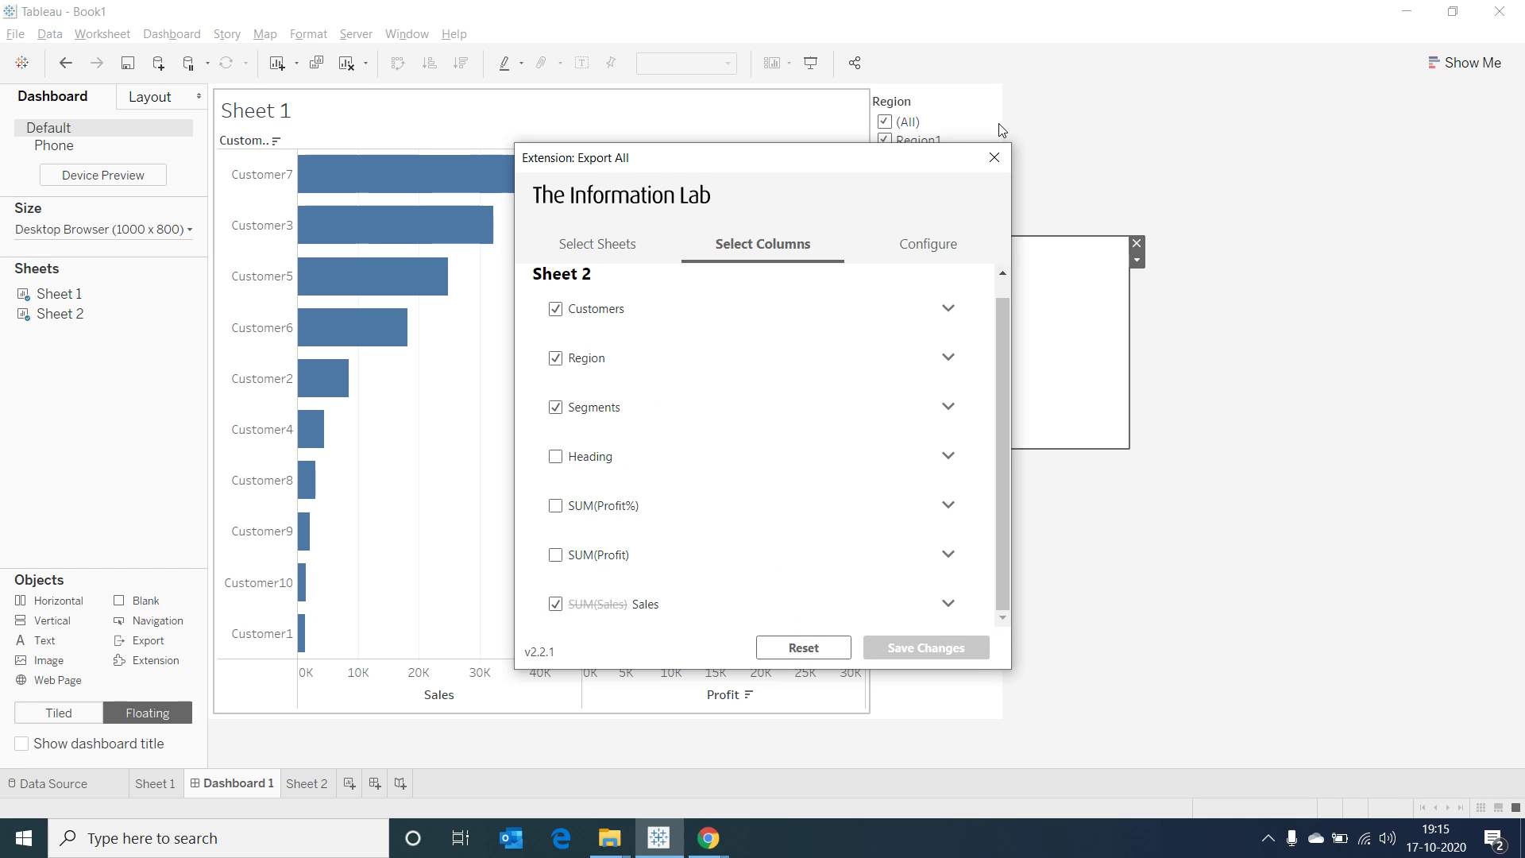
left_click(985, 168)
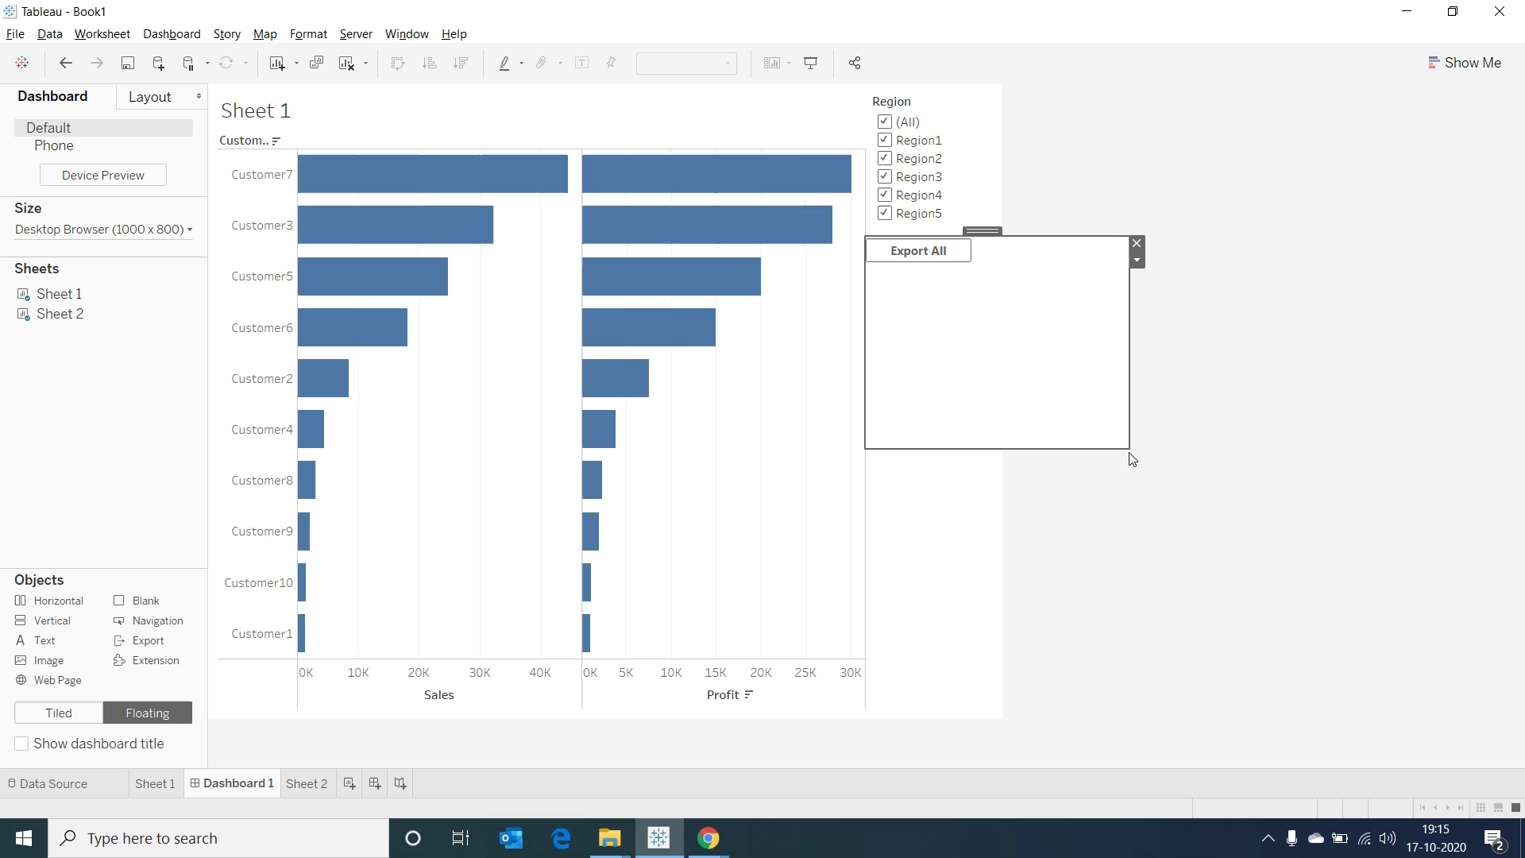
Resize the Export All box smaller, then export Sheet 2's chosen columns as New_Full_Data.xlsx
left_click_drag(1123, 449, 999, 307)
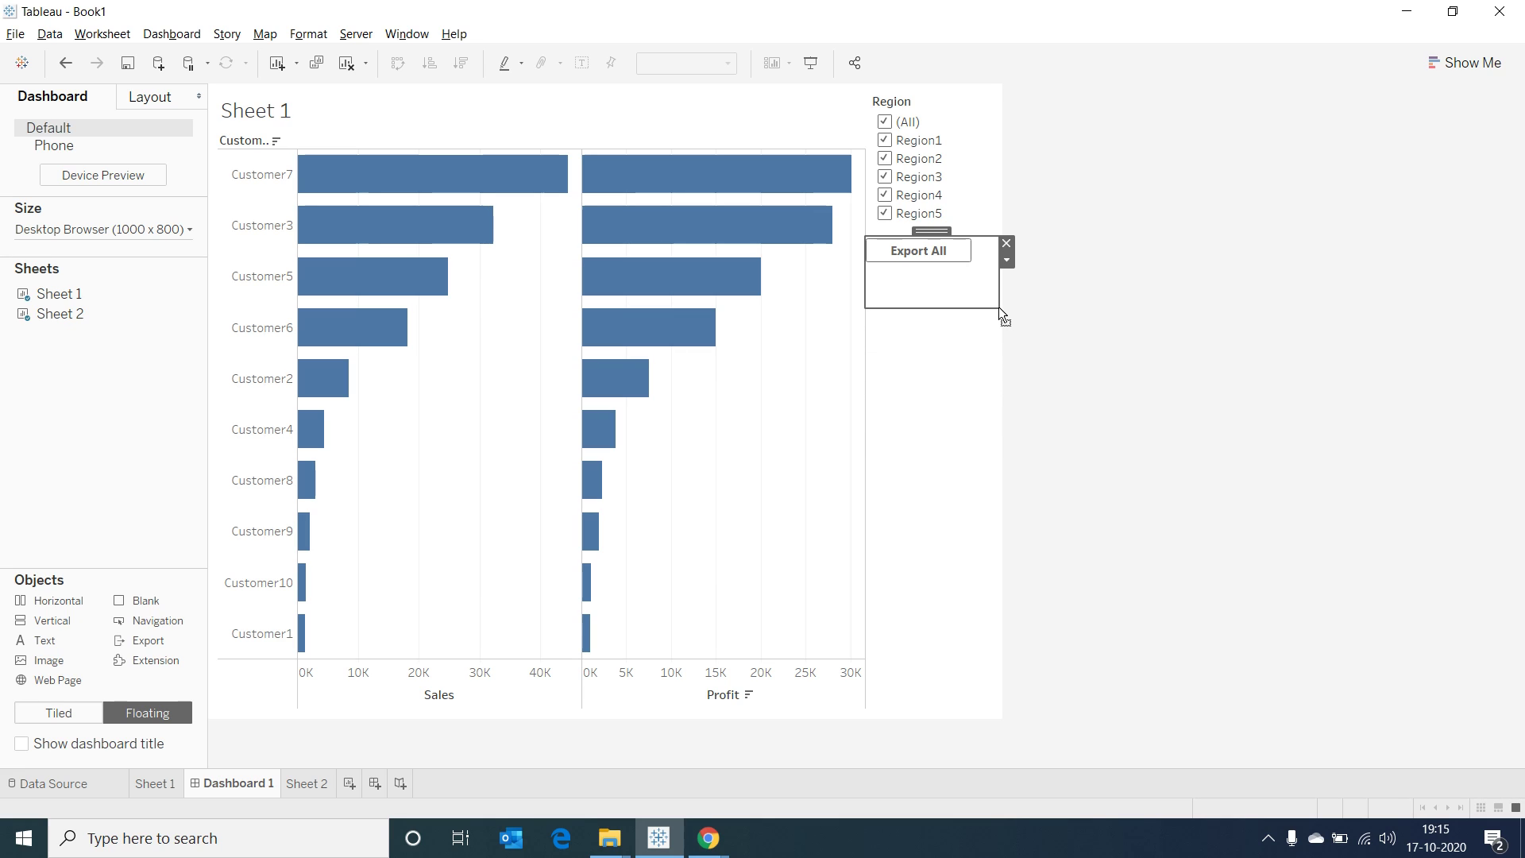
left_click(919, 253)
left_click(278, 392)
key("ctrl+a")
type("New_Full_Data.xlsx")
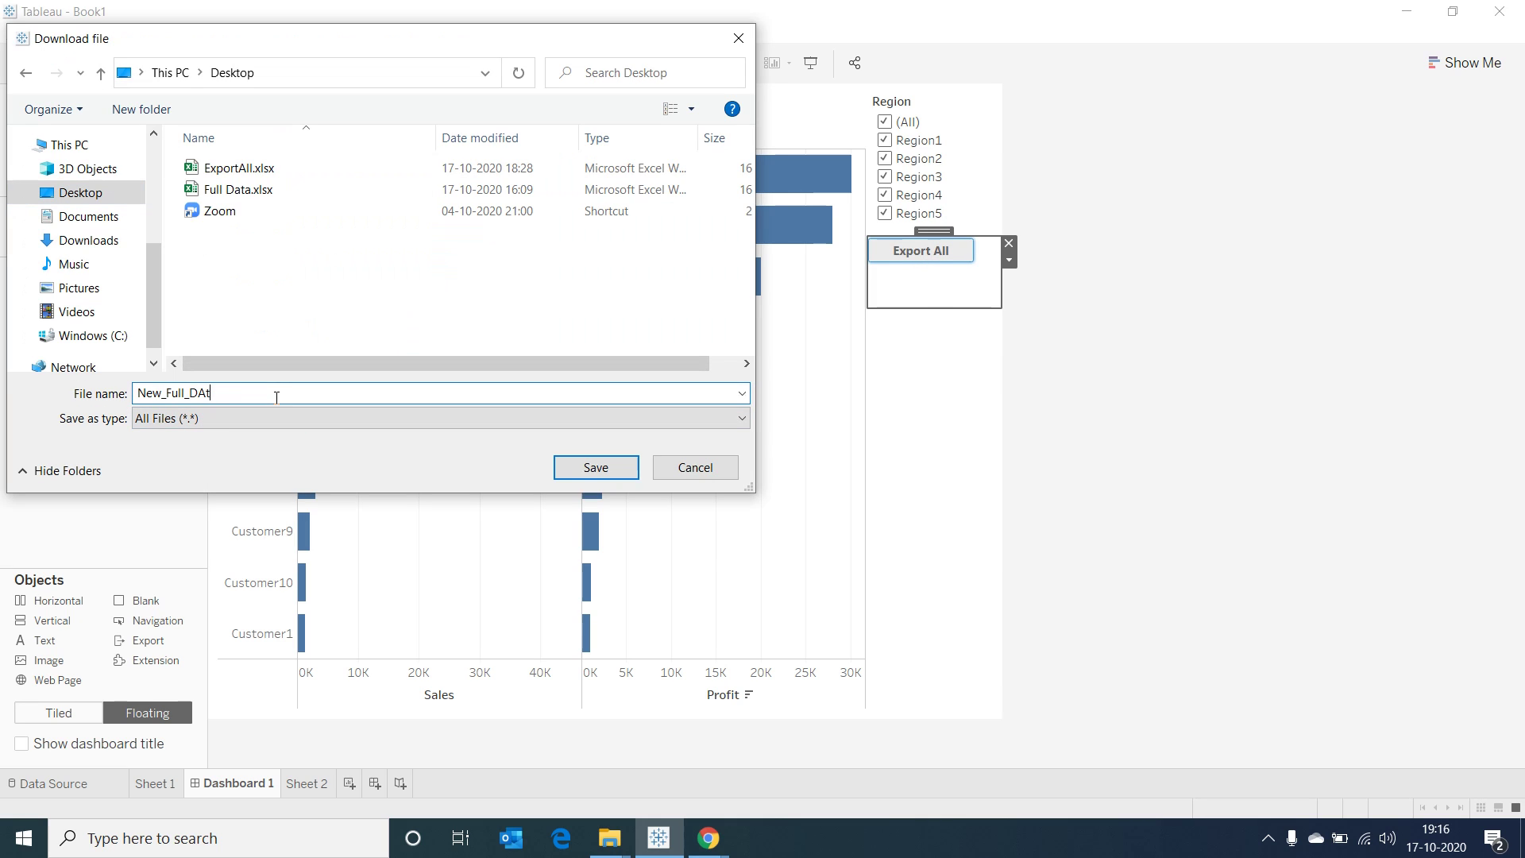
key("Return")
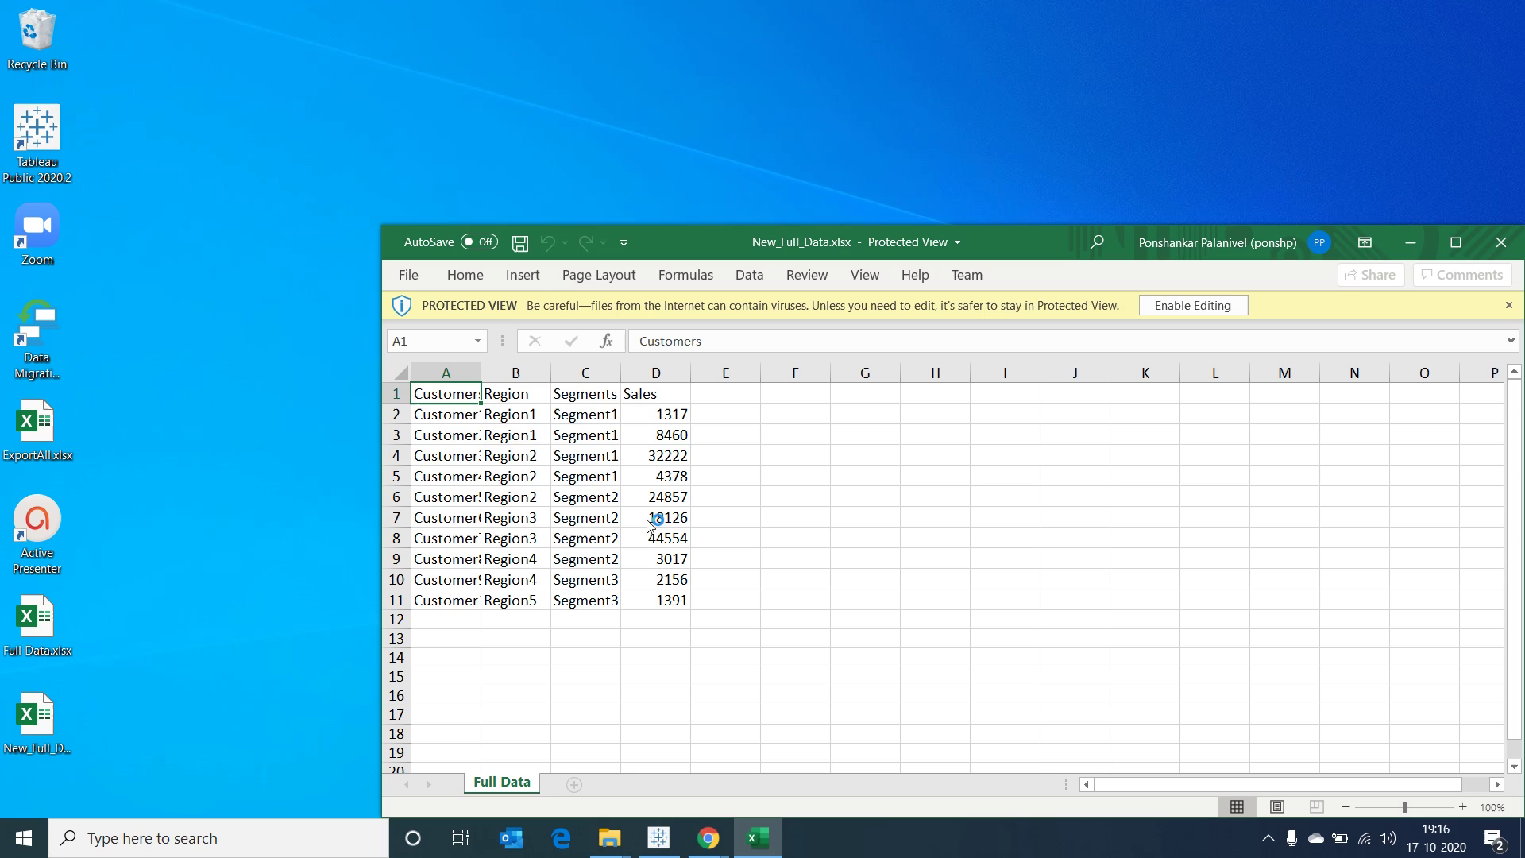
Maximize New_Full_Data.xlsx in Excel to review it, then return to the Tableau dashboard
left_click(1456, 243)
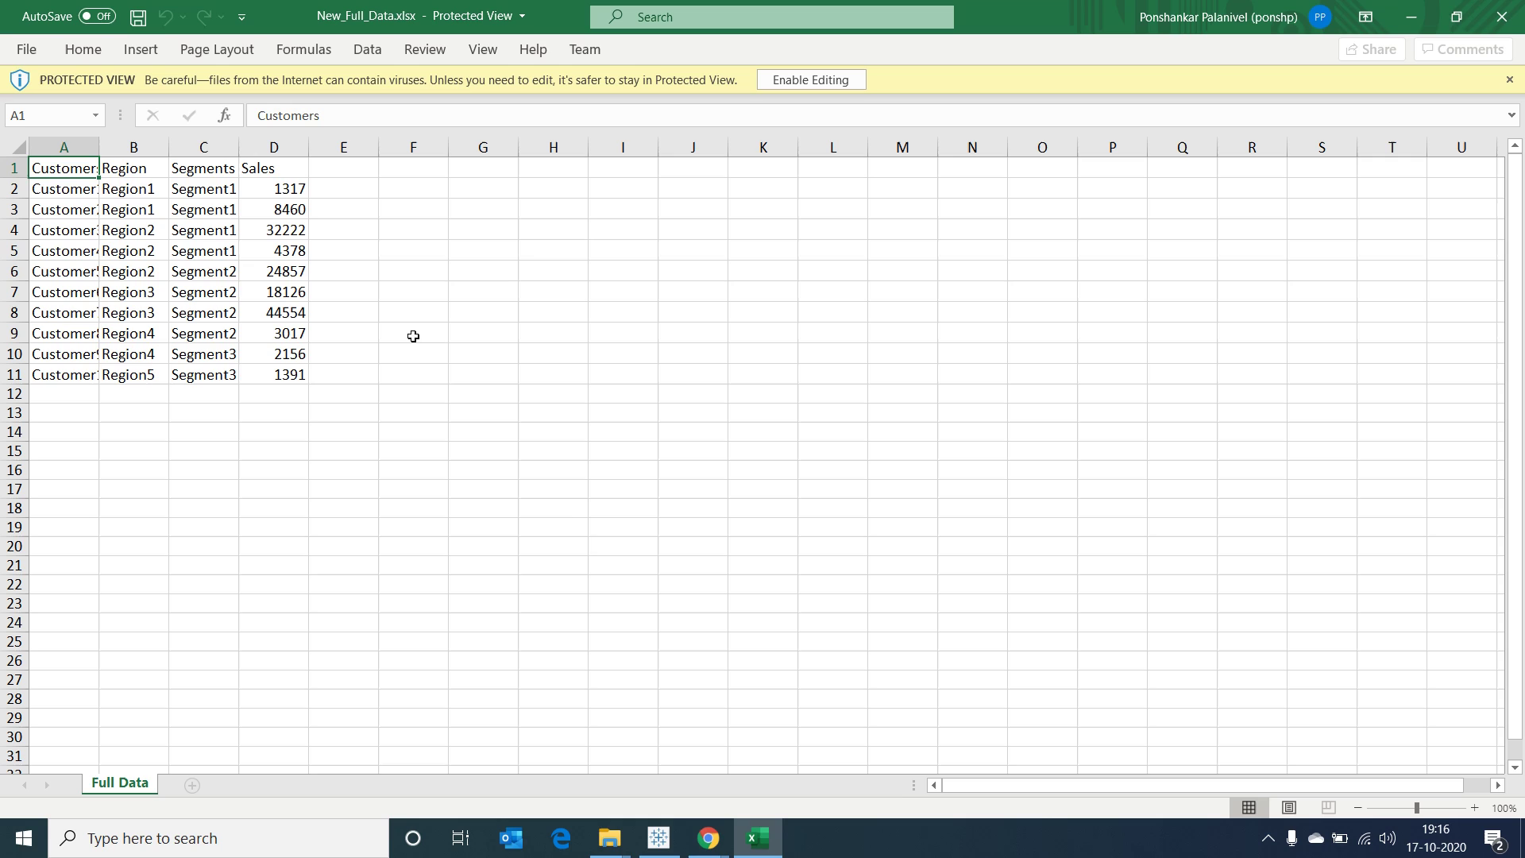
left_click(666, 847)
left_click(1312, 376)
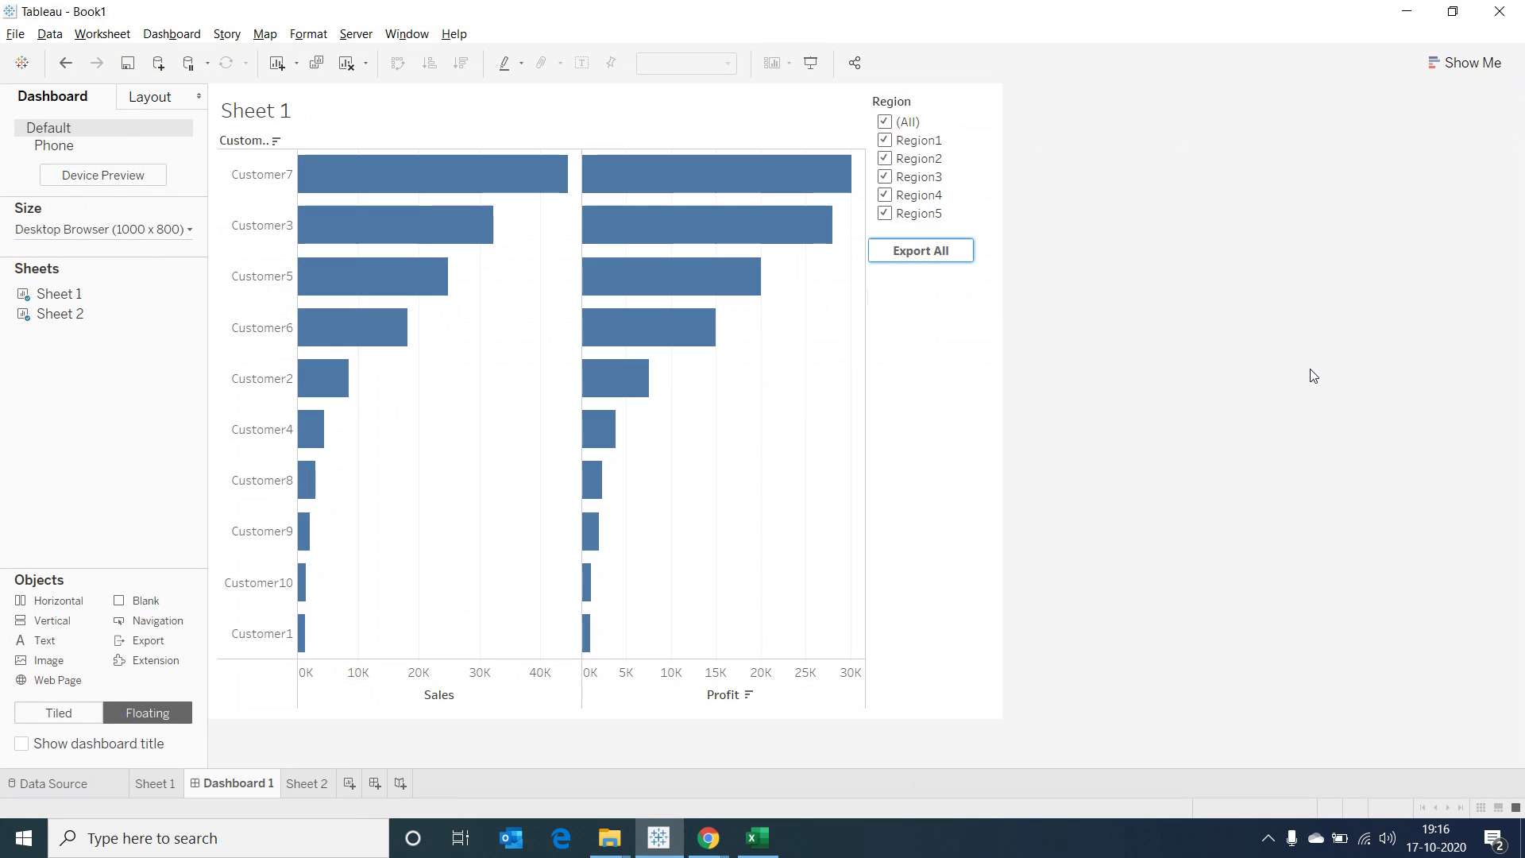